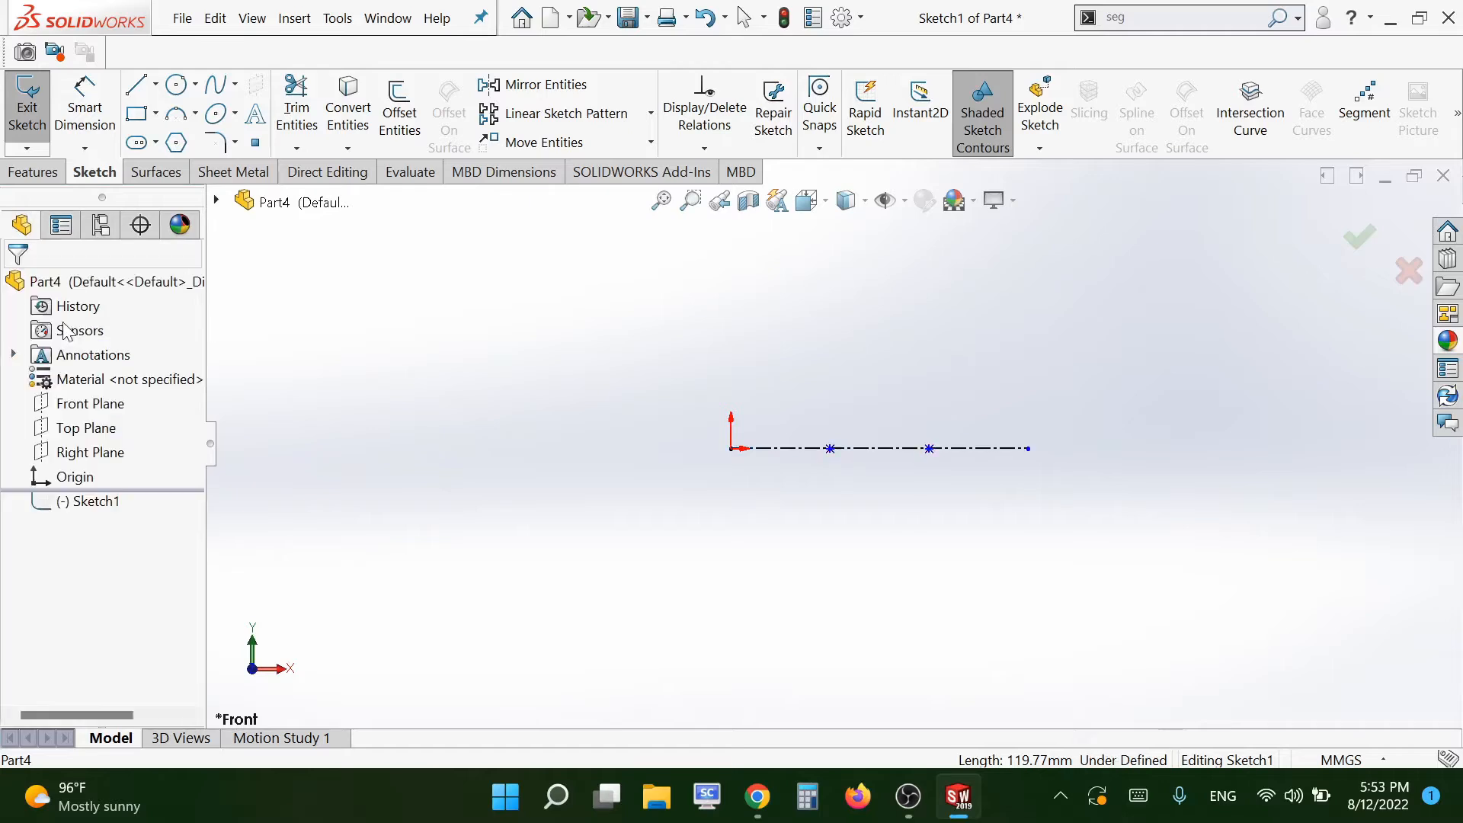
Draw a sloped construction centerline from the origin up to about X 71 mm, Y 35 mm, above the horizontal centerline
key(s)
click(967, 425)
click(981, 480)
mouse_move(627, 479)
mouse_down()
mouse_move(864, 371)
mouse_move(838, 381)
mouse_up()
click(1063, 432)
Draw a tangent arc of about 34 mm radius from the sloped centerline's upper end to the far end of the horizontal centerline
key(s)
click(1021, 436)
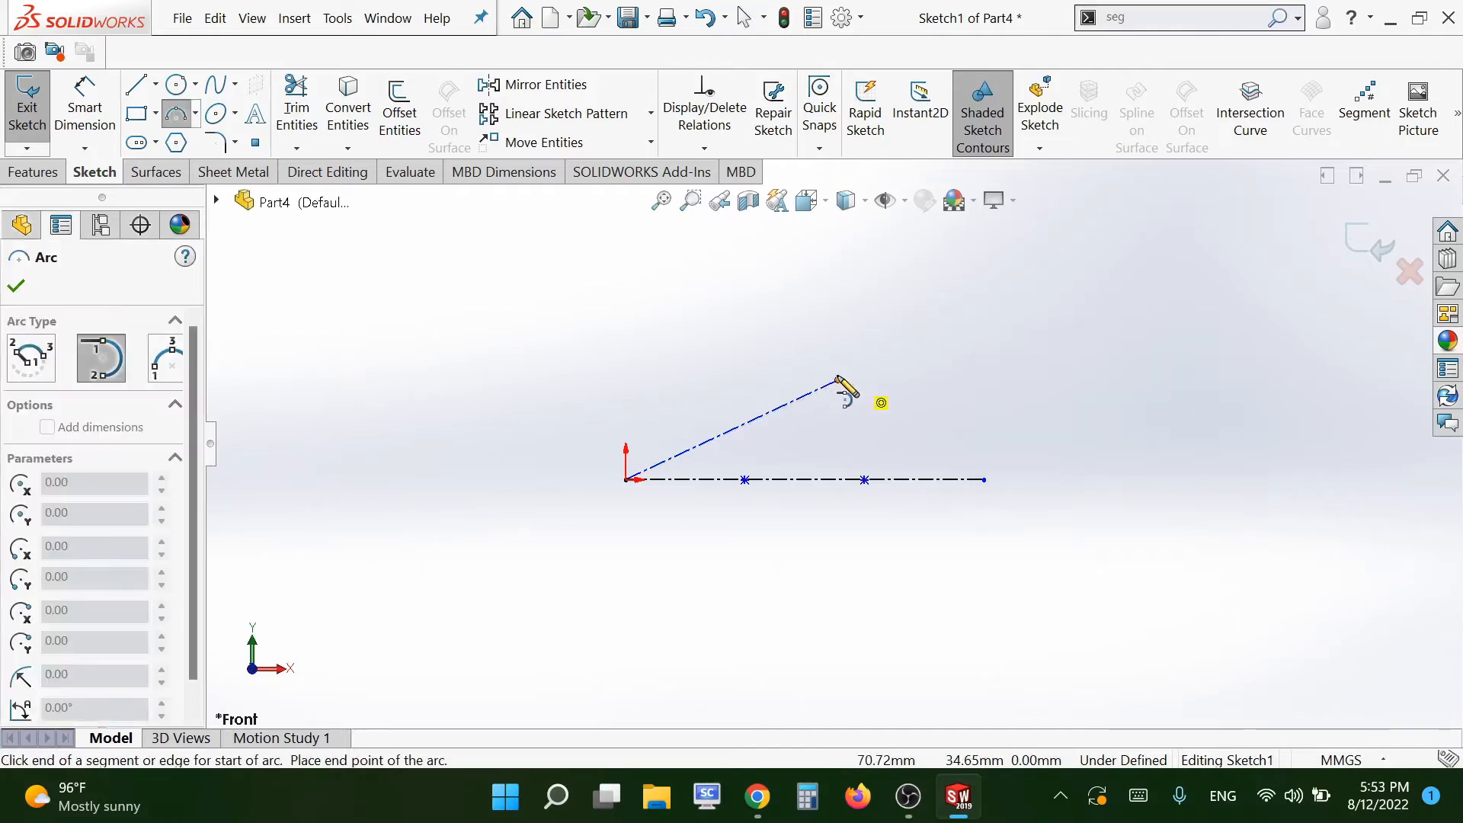
click(984, 480)
key(Escape)
Dimension the arc's radius as 100 mm
key(s)
click(1081, 398)
click(962, 412)
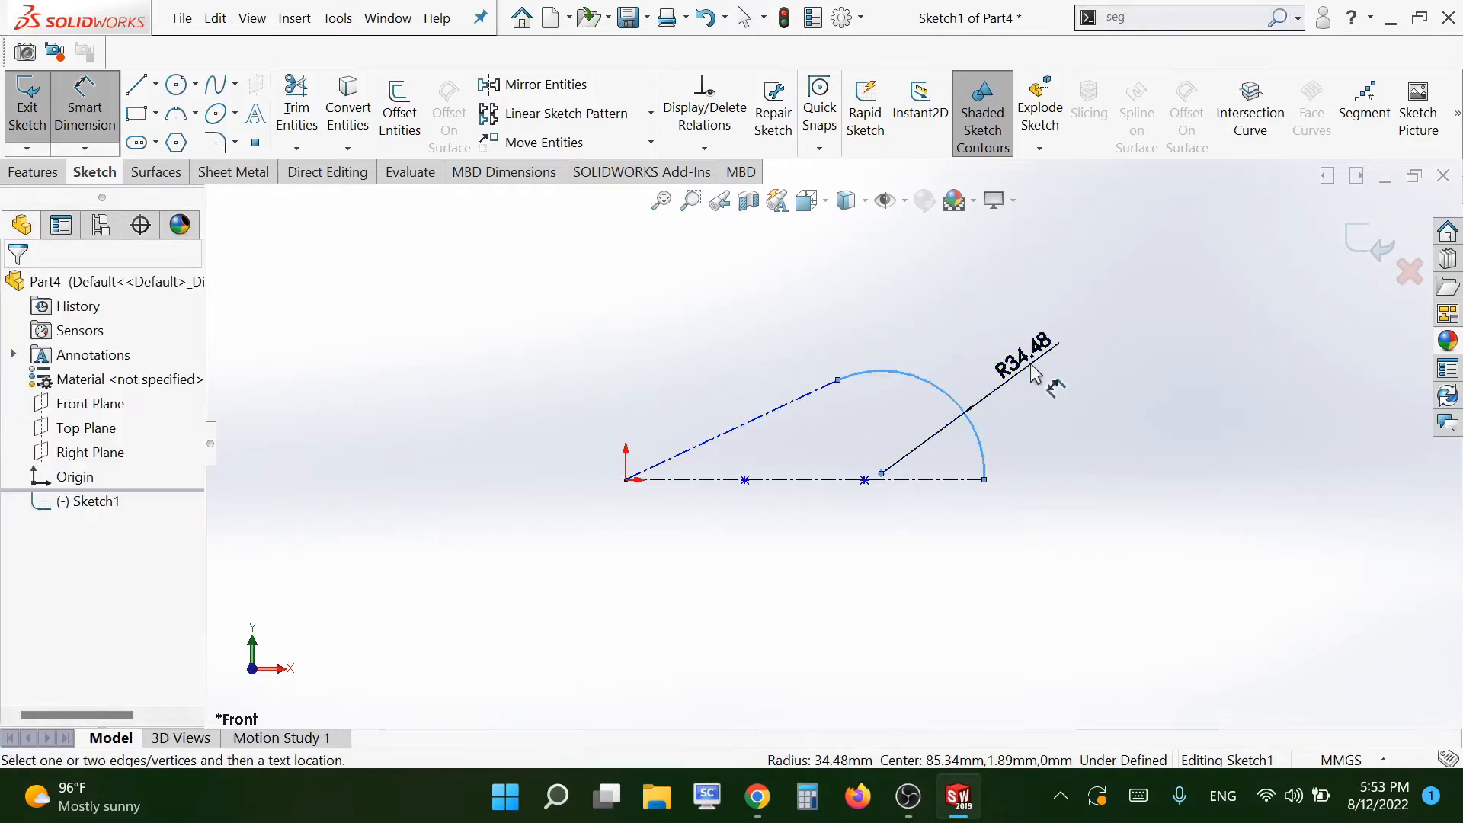
click(1087, 418)
text(100)
key(Return)
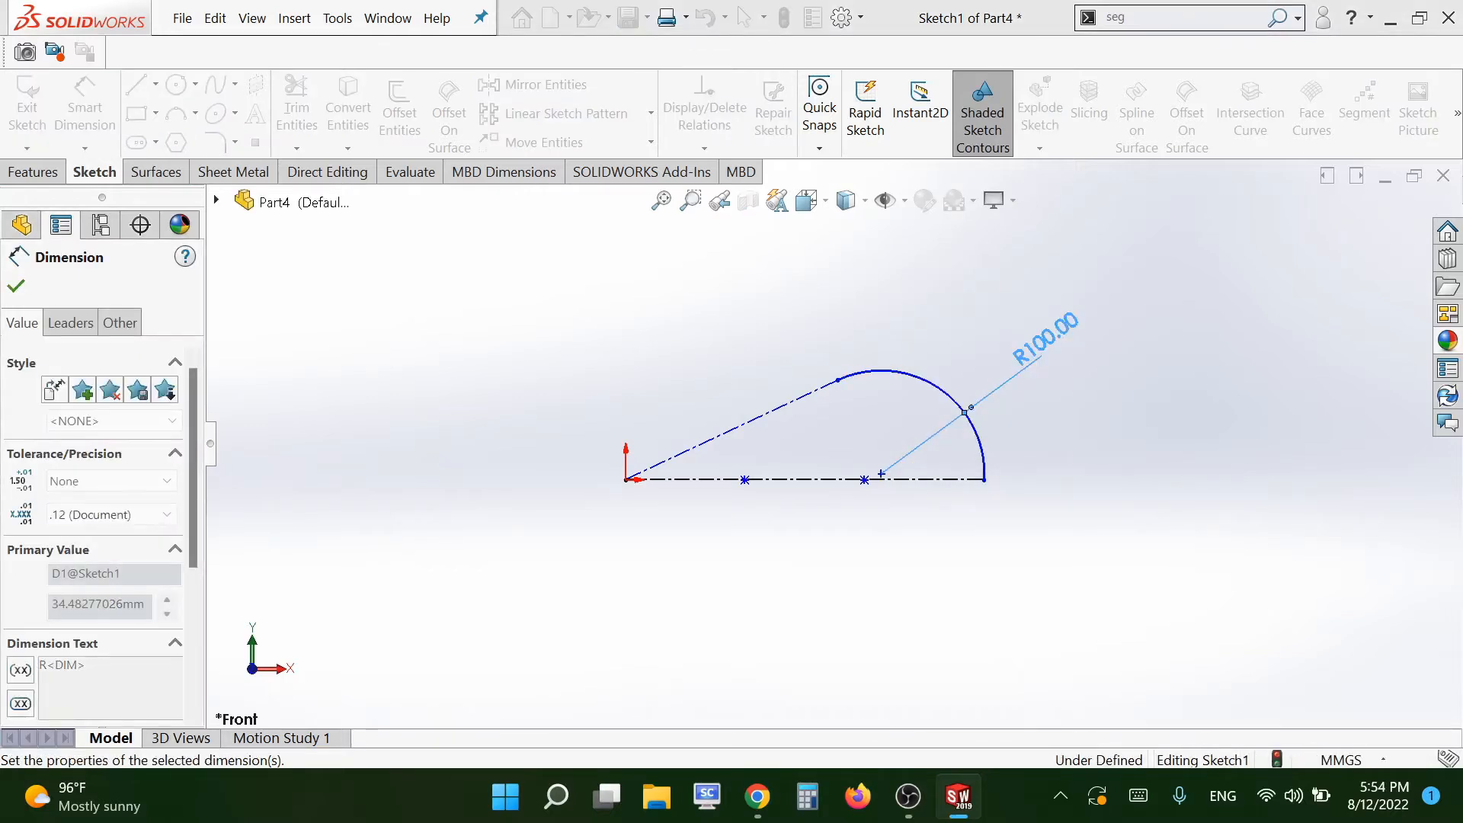
key(Escape)
Make the arc's center coincident with the division point farther from the origin on the horizontal centerline
click(883, 474)
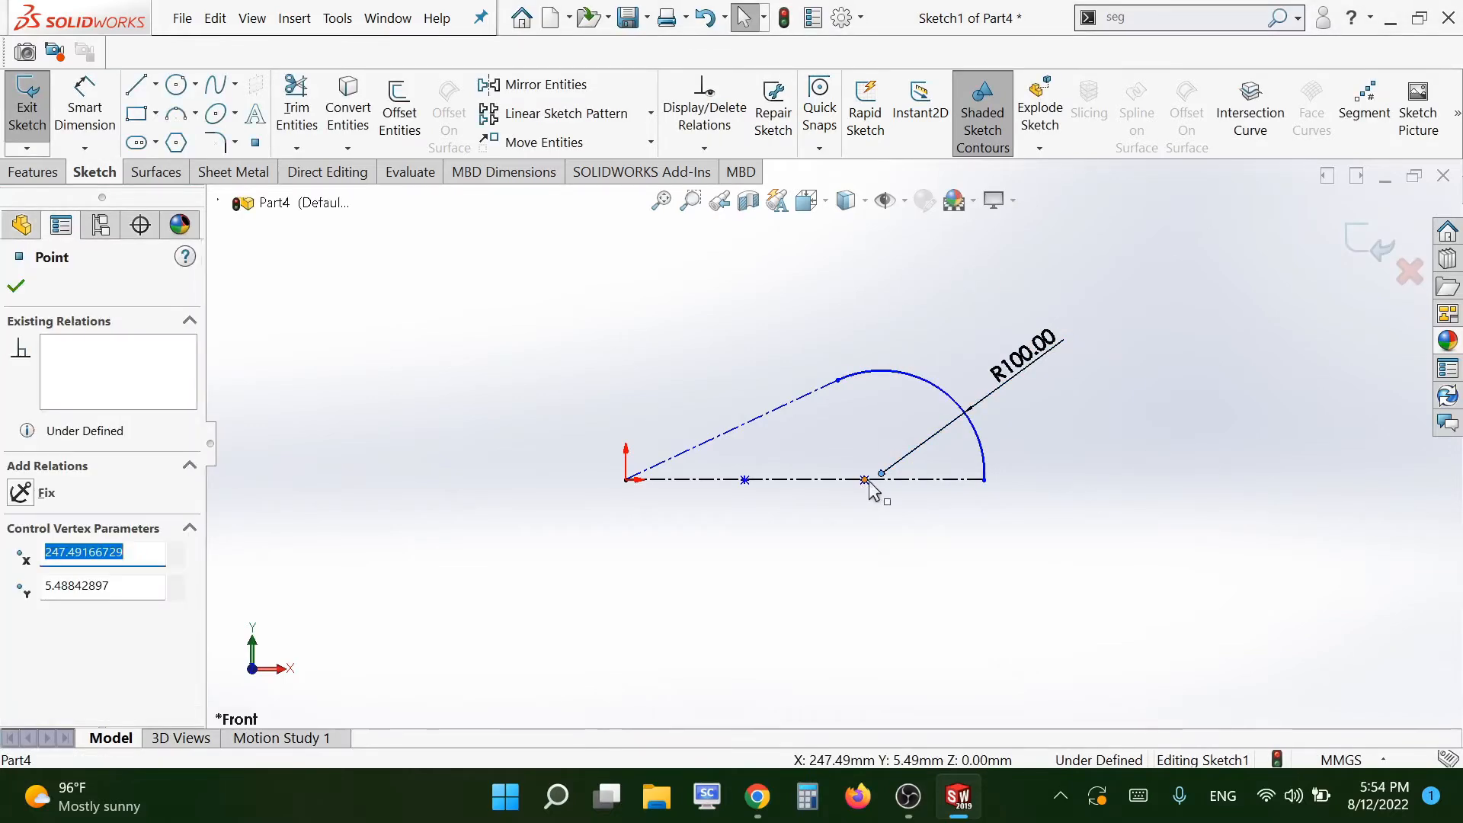
ctrl+click(865, 480)
click(1007, 403)
Draw a vertical 100 mm centerline from the arc's center to the top of the arc and exit the sketch
key(s)
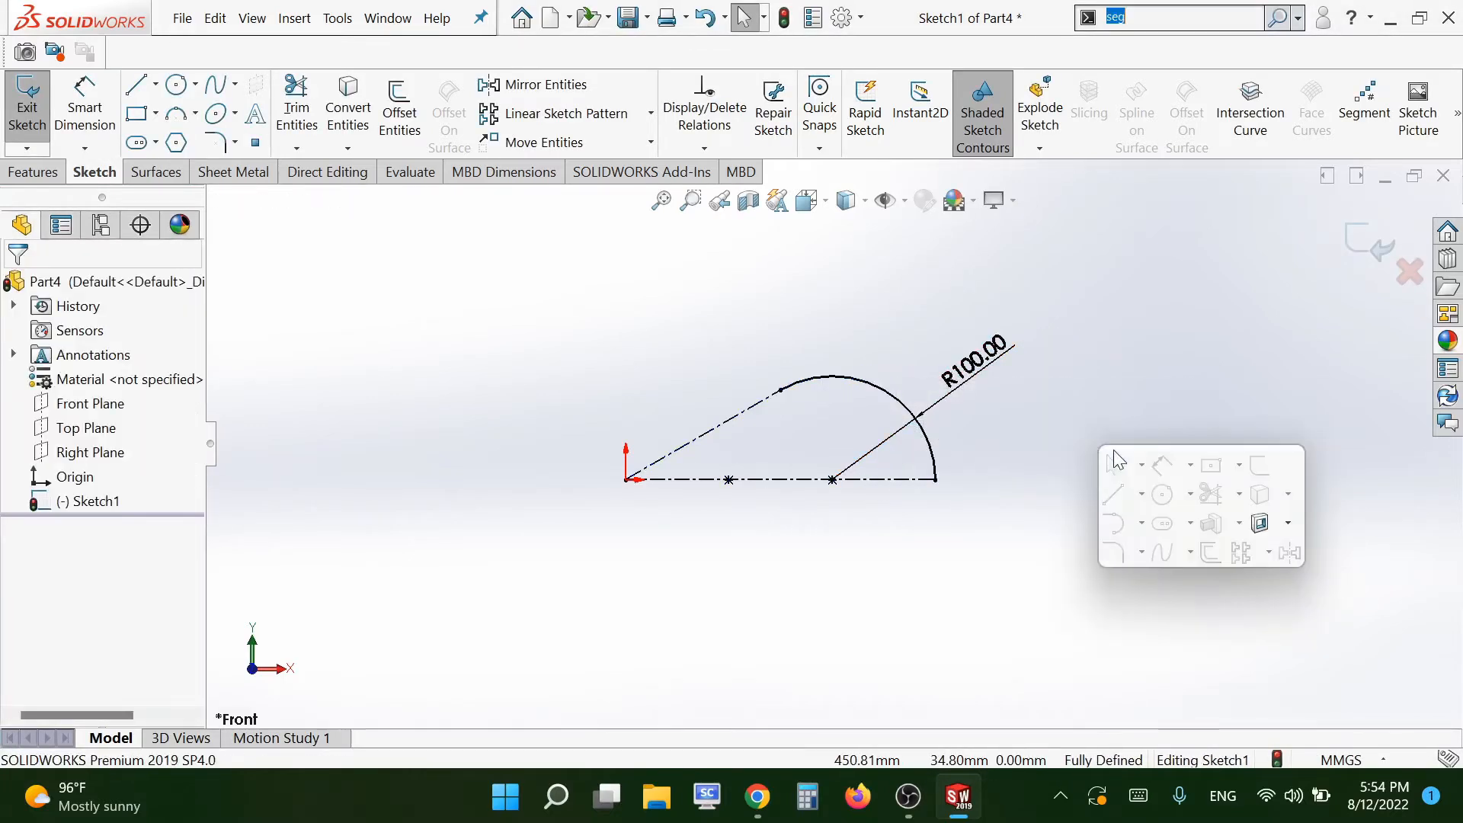
click(1142, 495)
click(1166, 552)
click(833, 479)
click(832, 376)
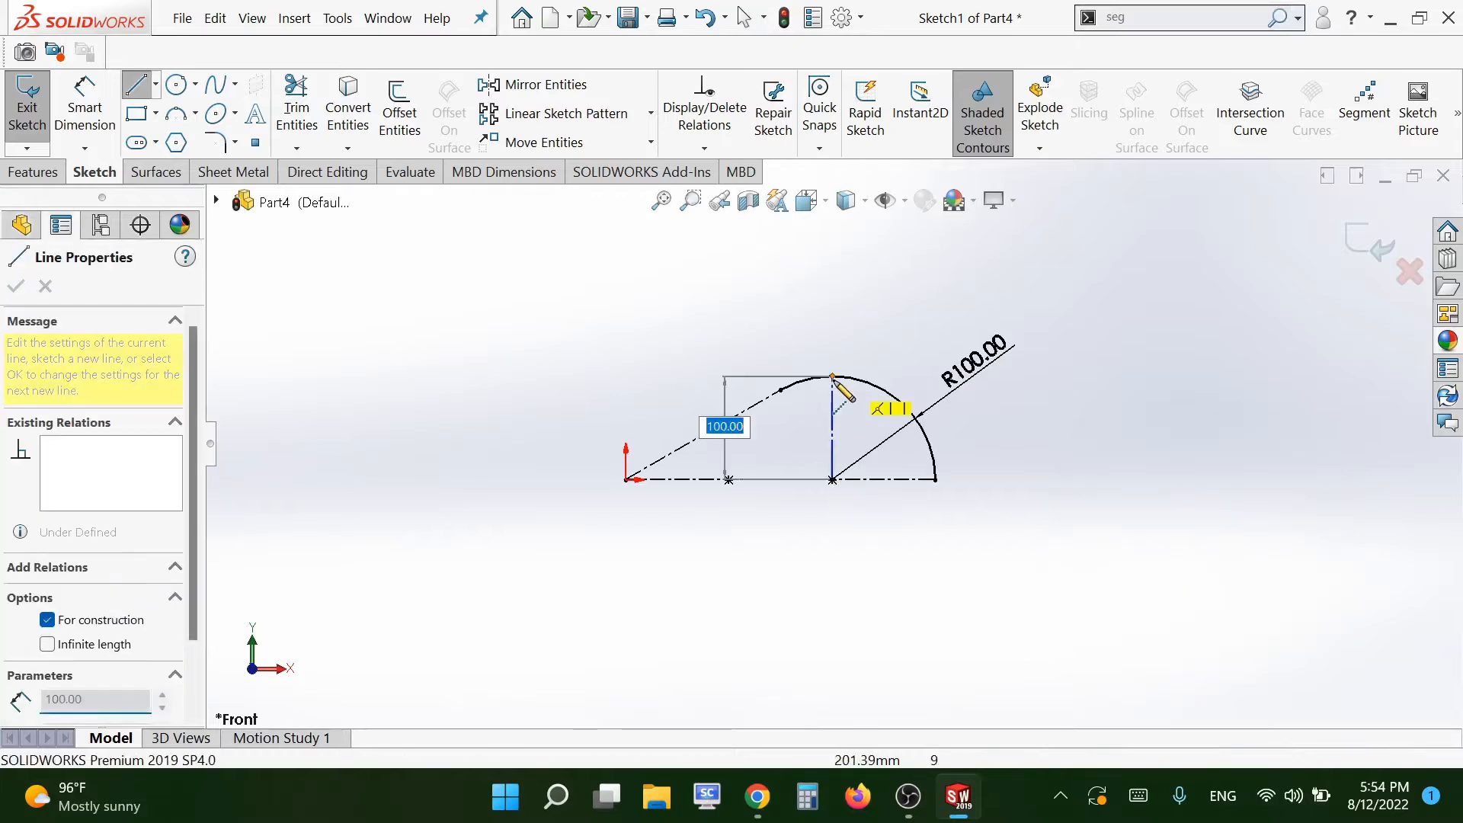
key(Escape)
scroll(735, 445, down, 1)
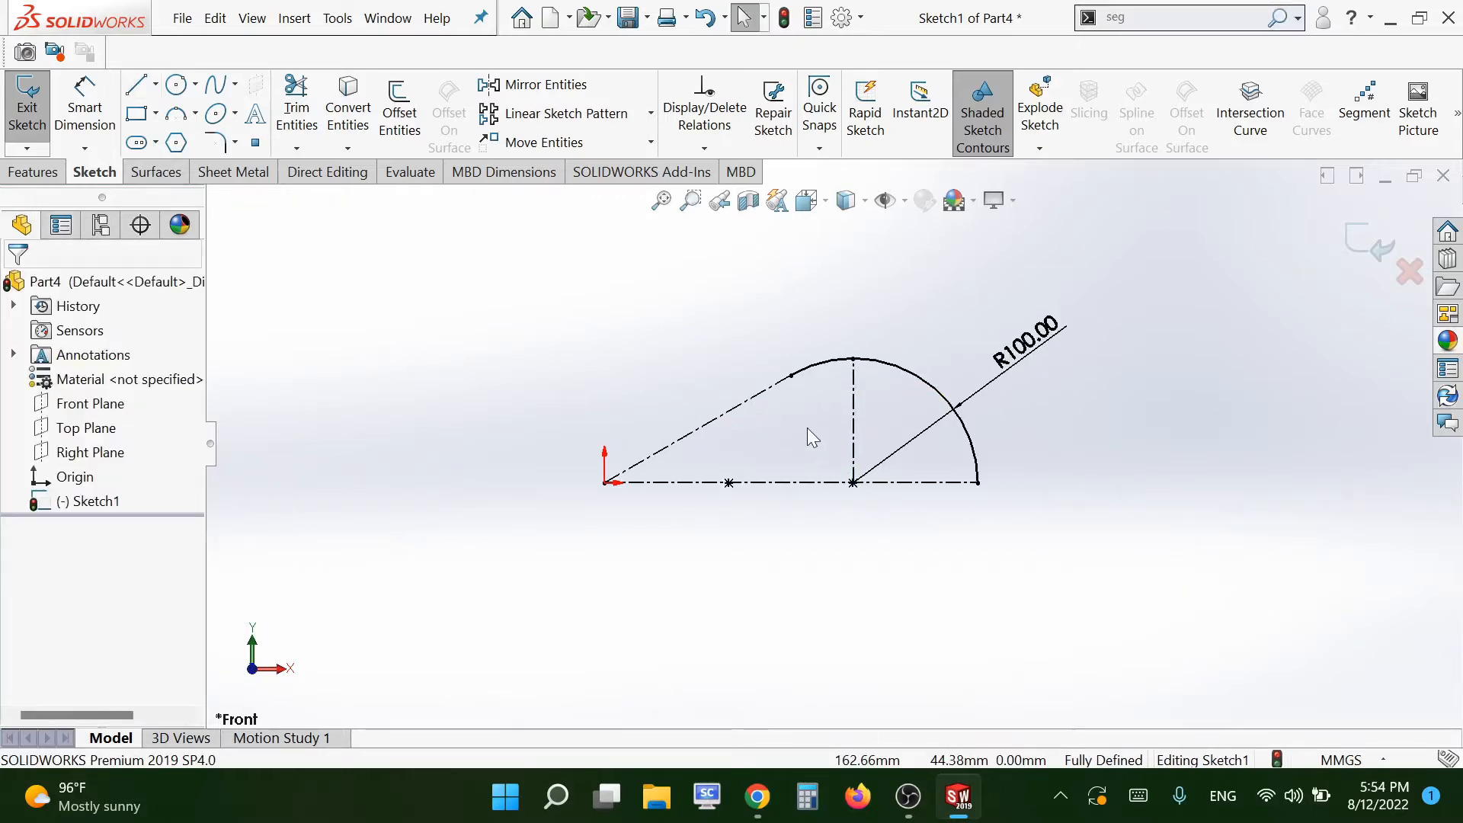
scroll(808, 429, down, 1)
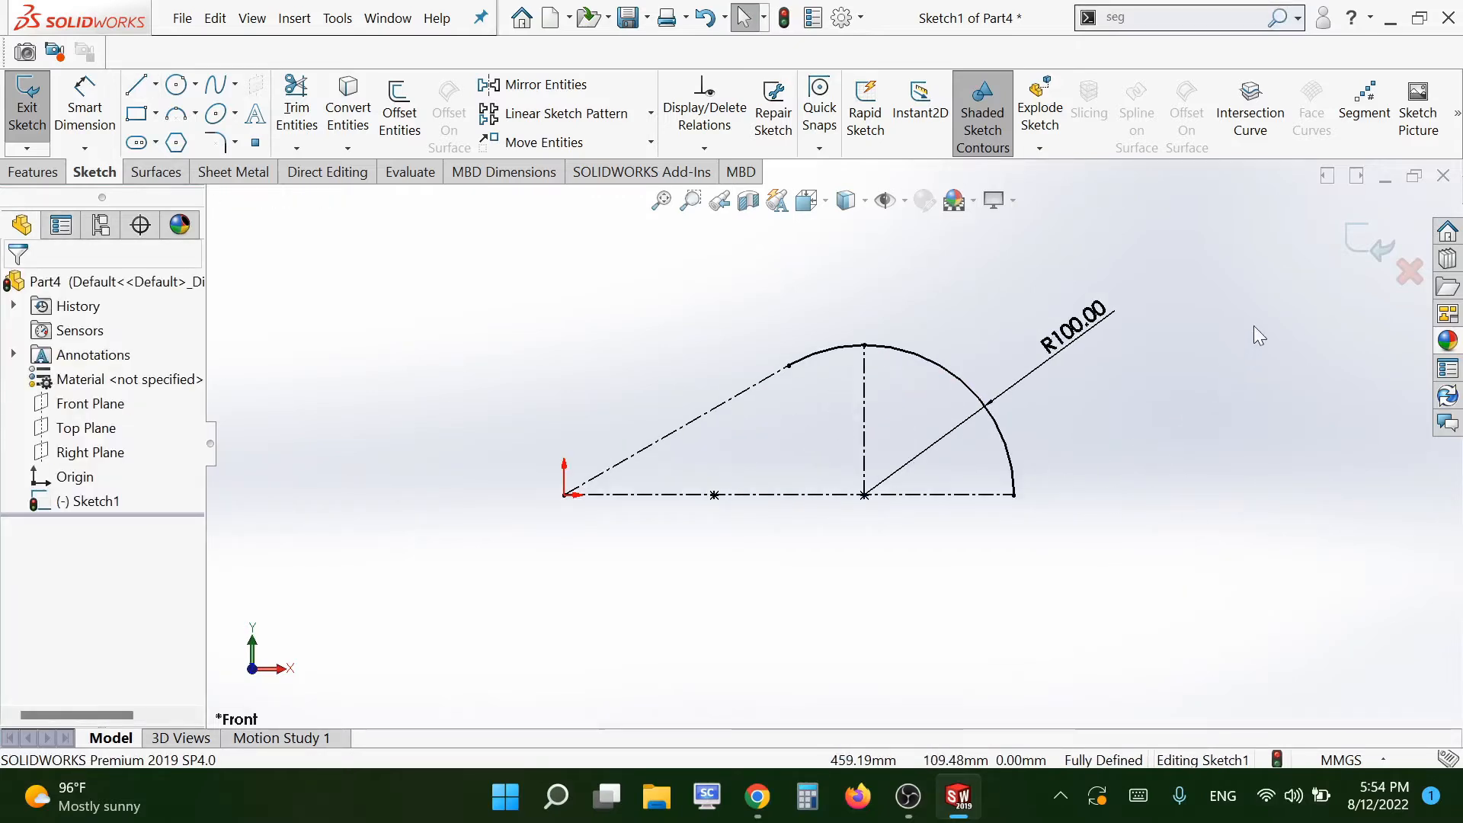
click(1364, 245)
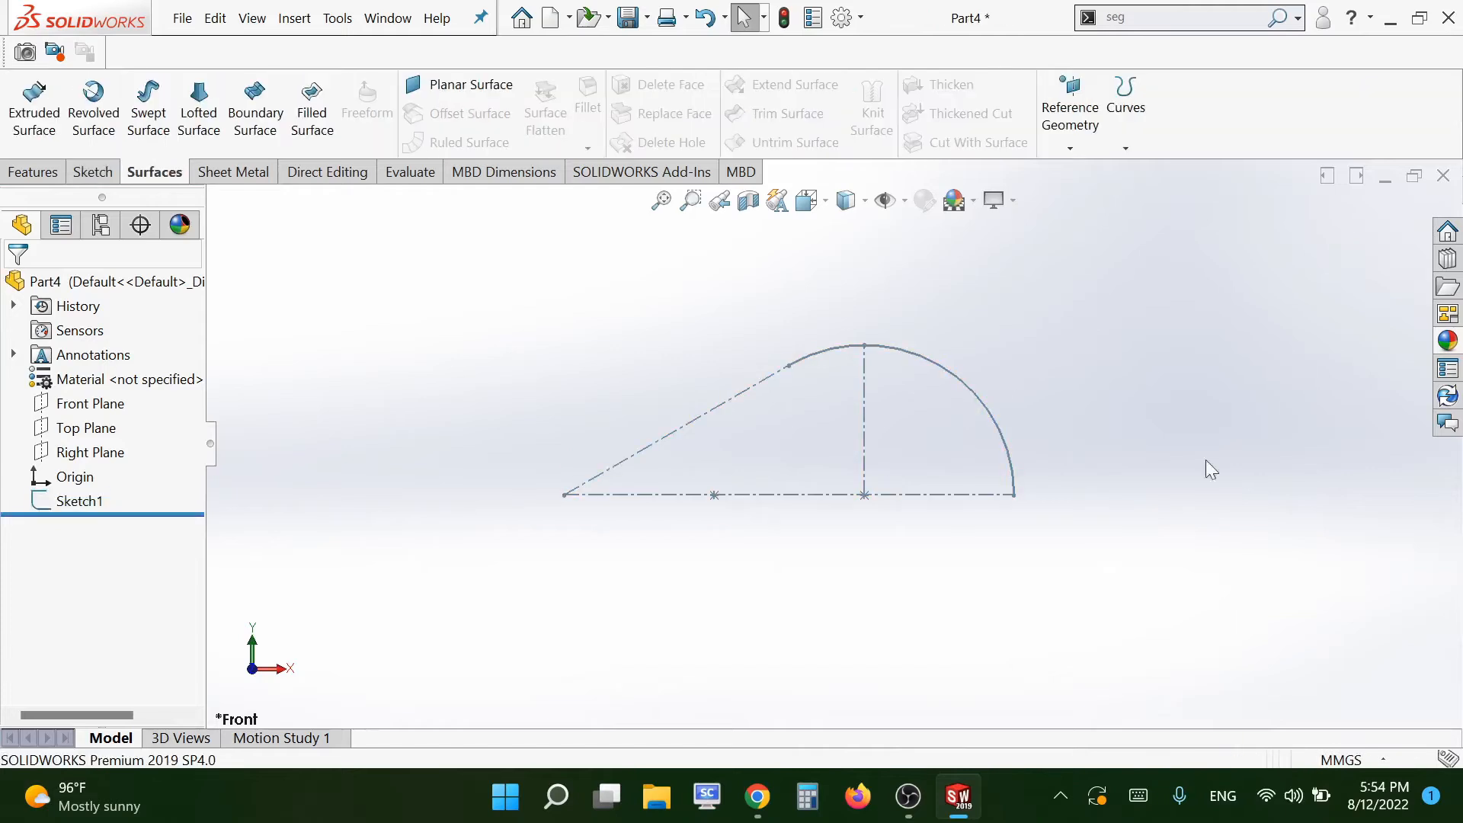
Start a new sketch on the Top Plane, viewed from below
click(86, 428)
middle_drag(591, 595, 625, 552)
right_click(76, 425)
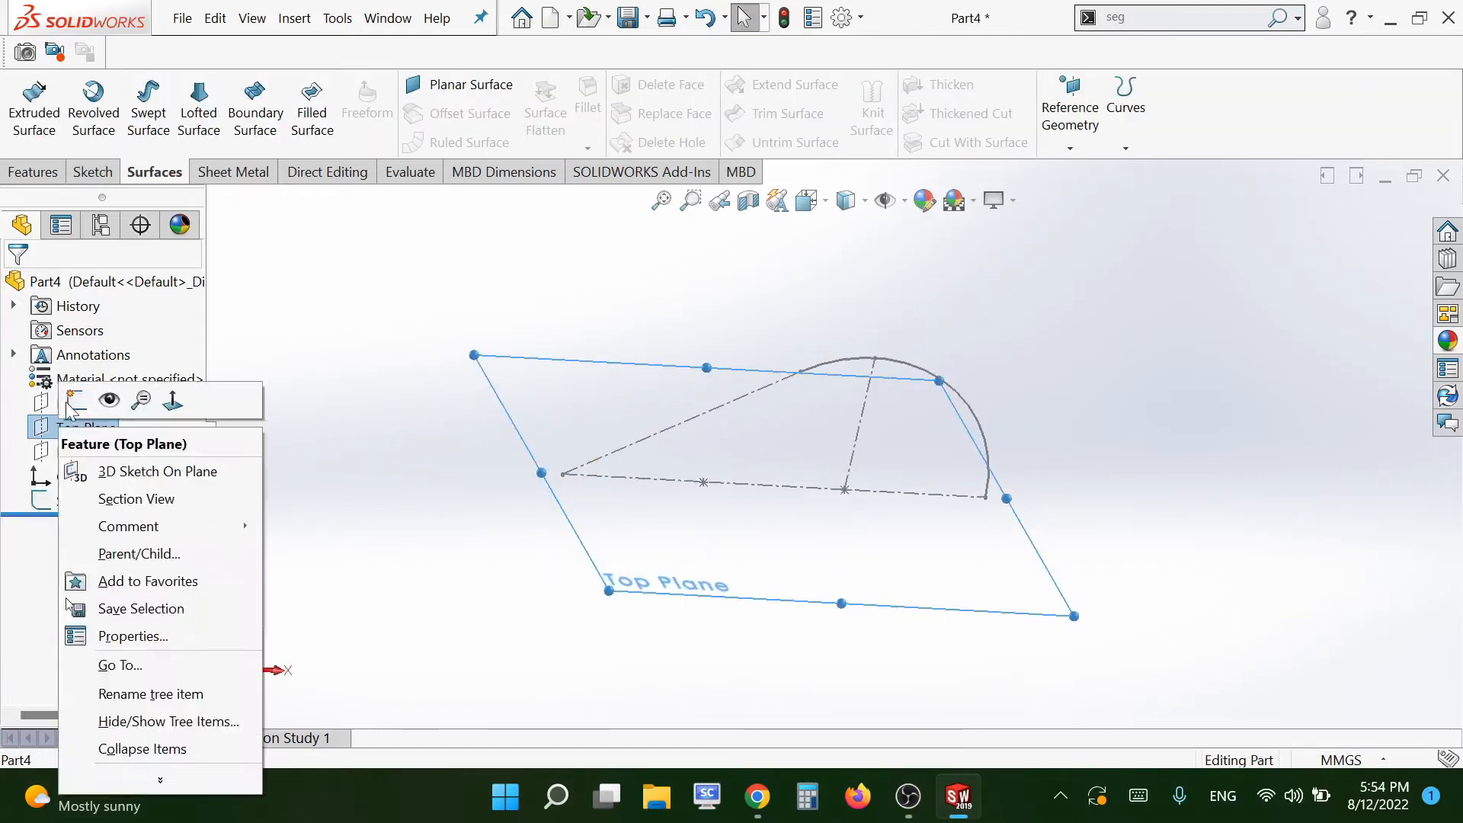
click(108, 398)
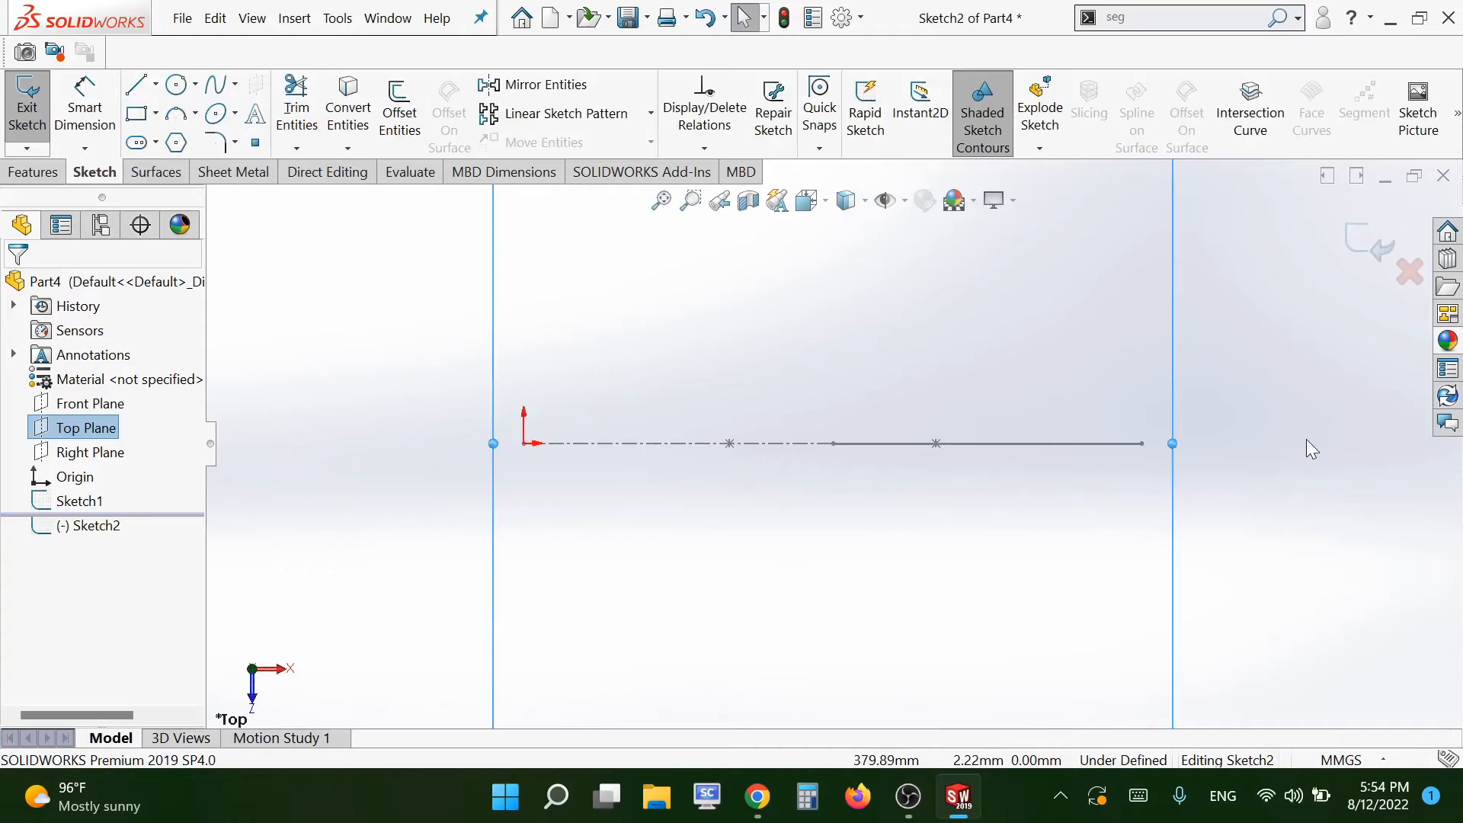
key(ctrl+8)
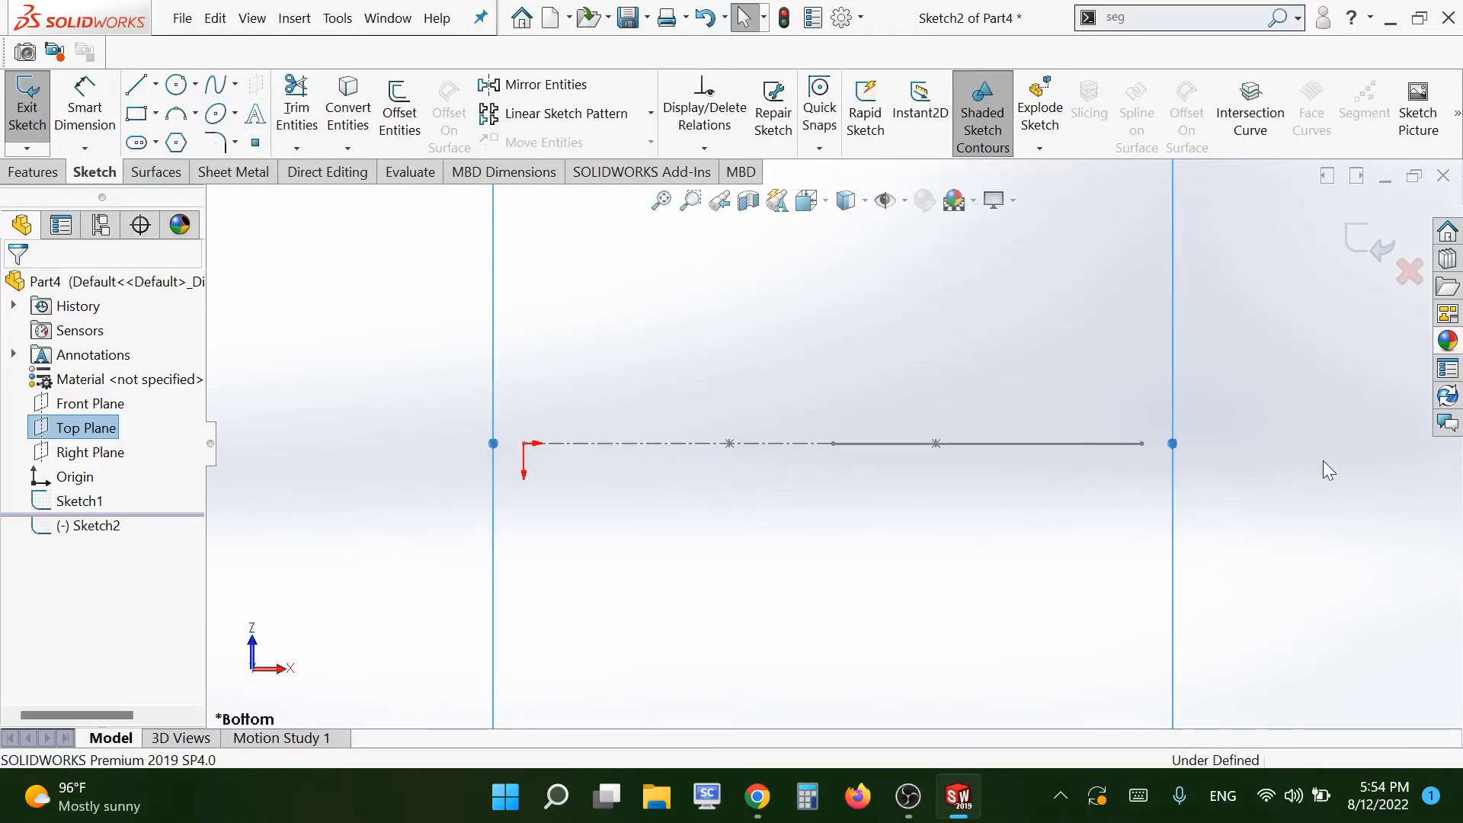
Draw a sloped centerline below the existing profile and make its upper end coincident with the far end of the first sketch's horizontal centerline
click(1323, 460)
right_drag(1304, 463, 1306, 569)
drag(1166, 458, 792, 608)
key(Escape)
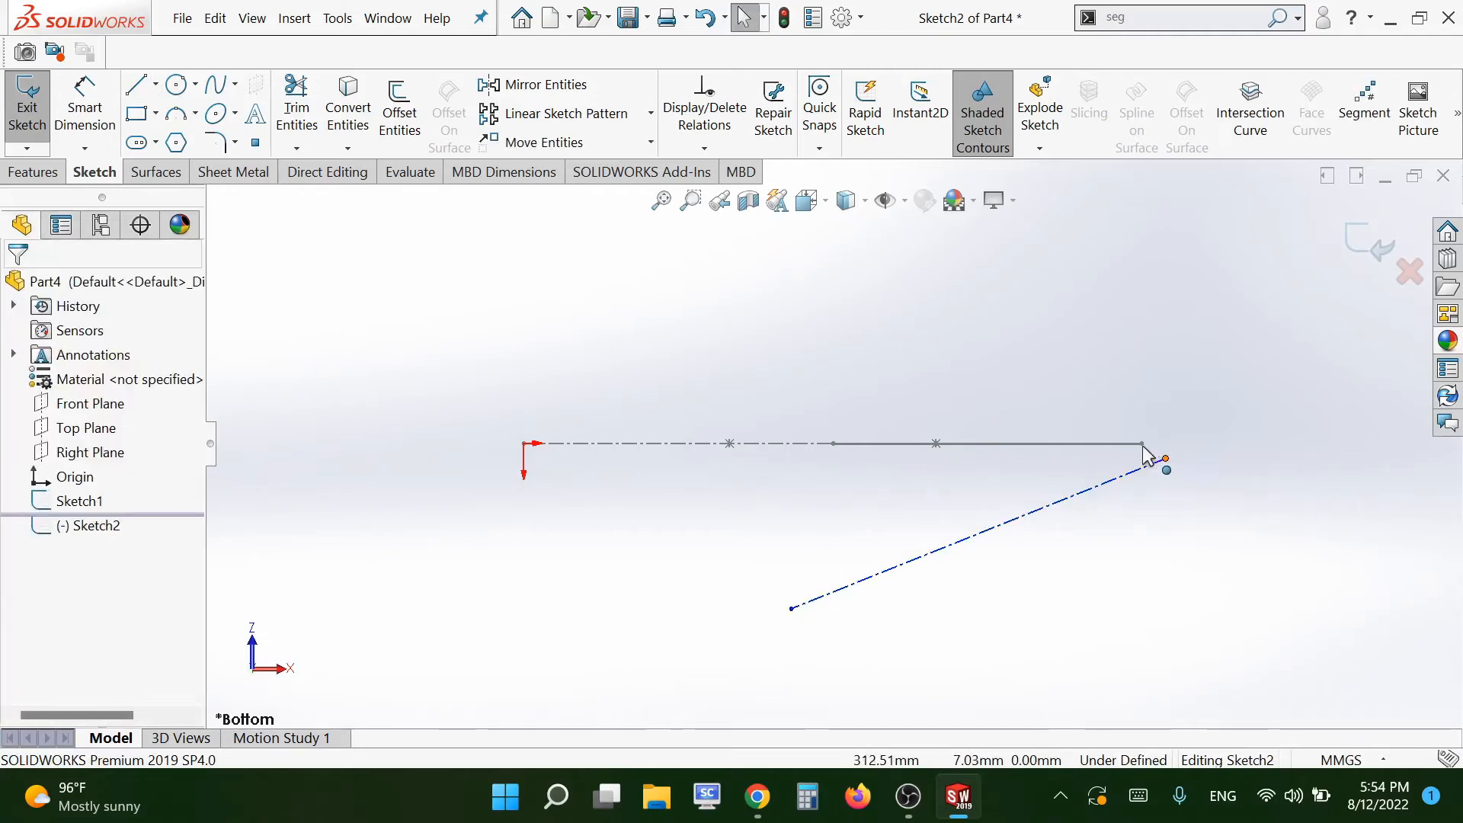
click(1167, 458)
ctrl+click(1143, 446)
click(1248, 363)
click(1136, 546)
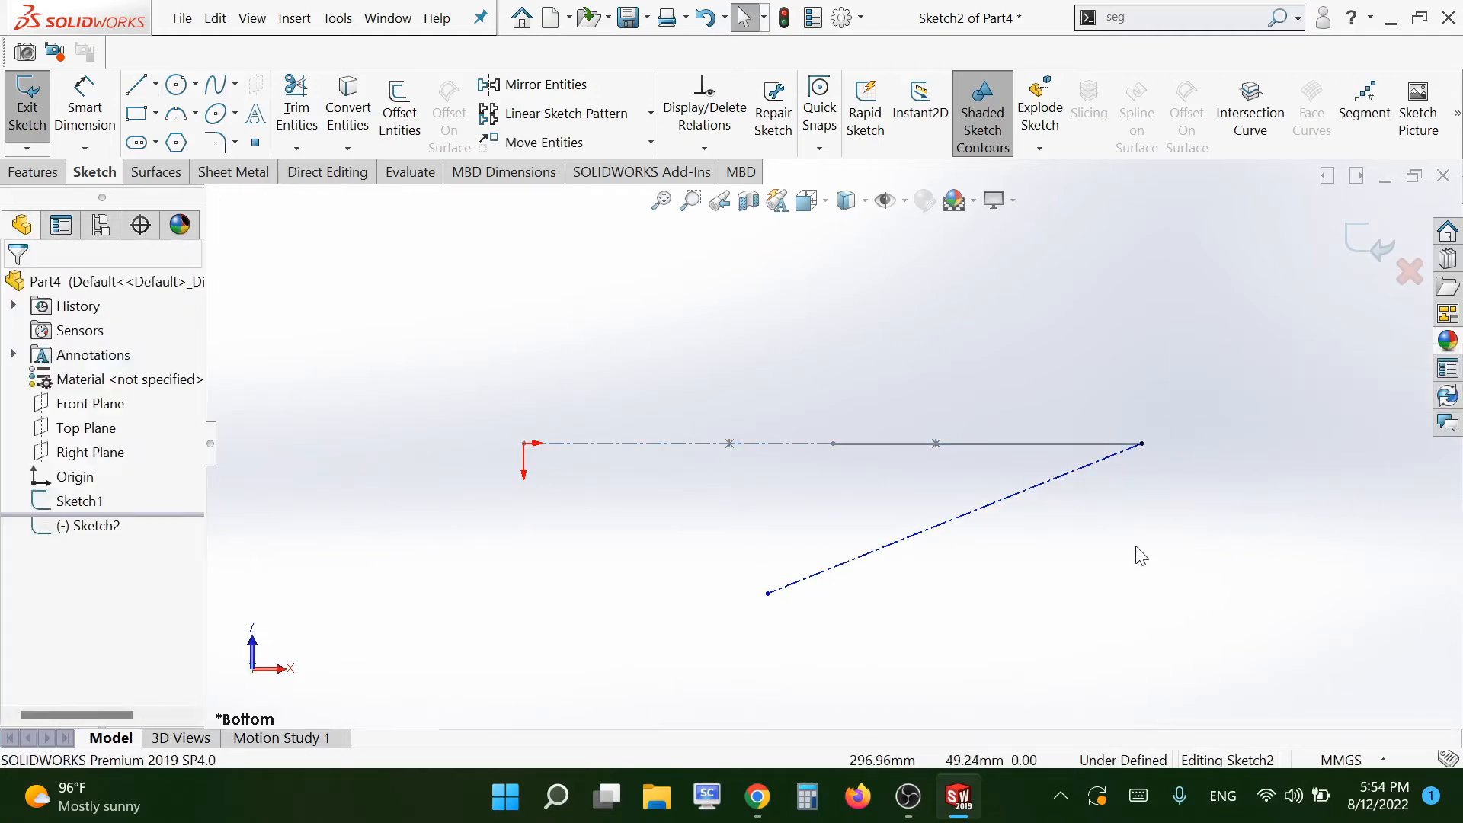
Draw a tangent arc of about 86 mm radius from the sloped centerline's lower end to the origin
key(s)
click(1129, 649)
click(768, 593)
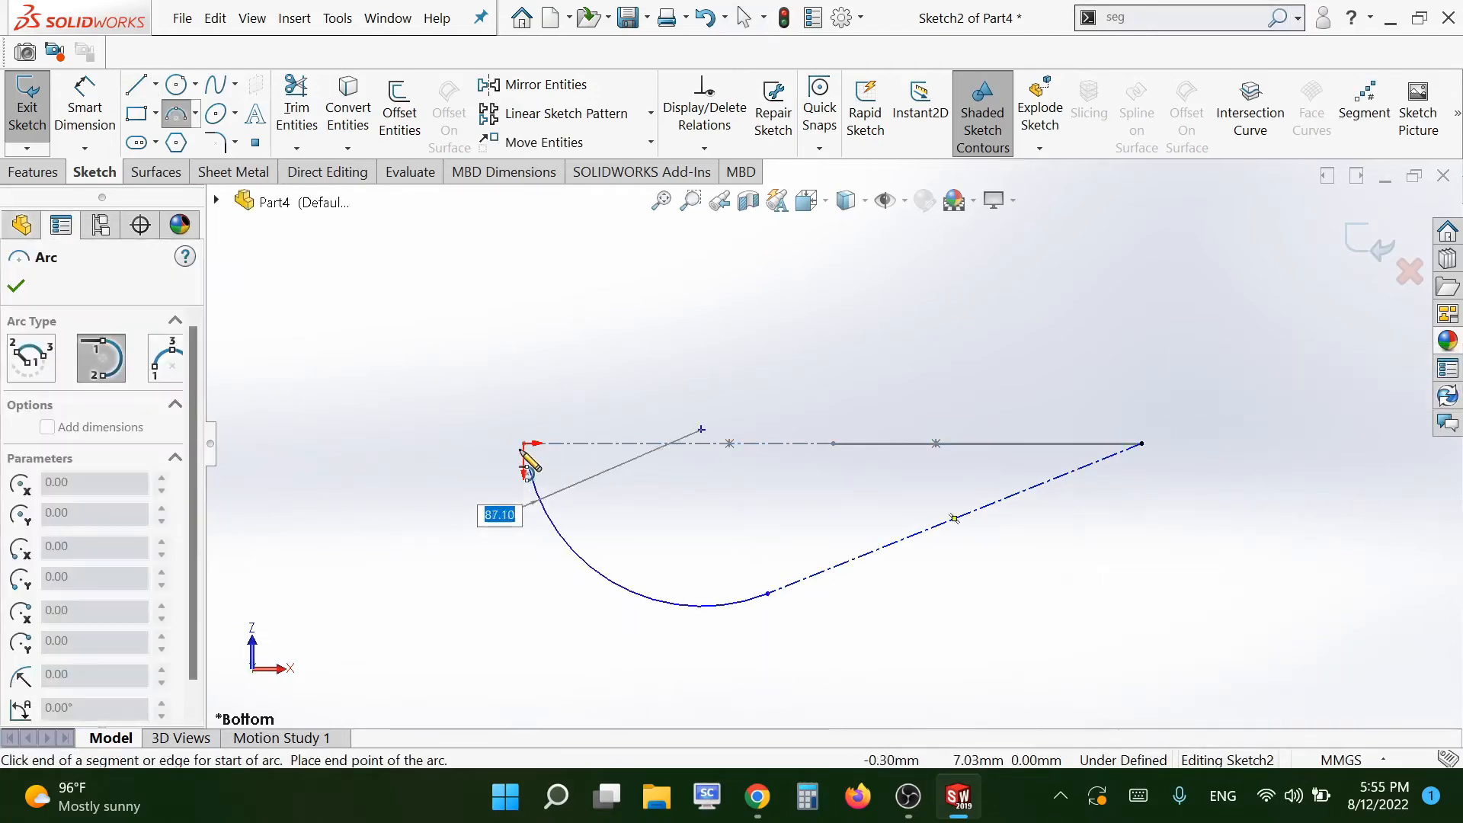
click(523, 450)
key(Escape)
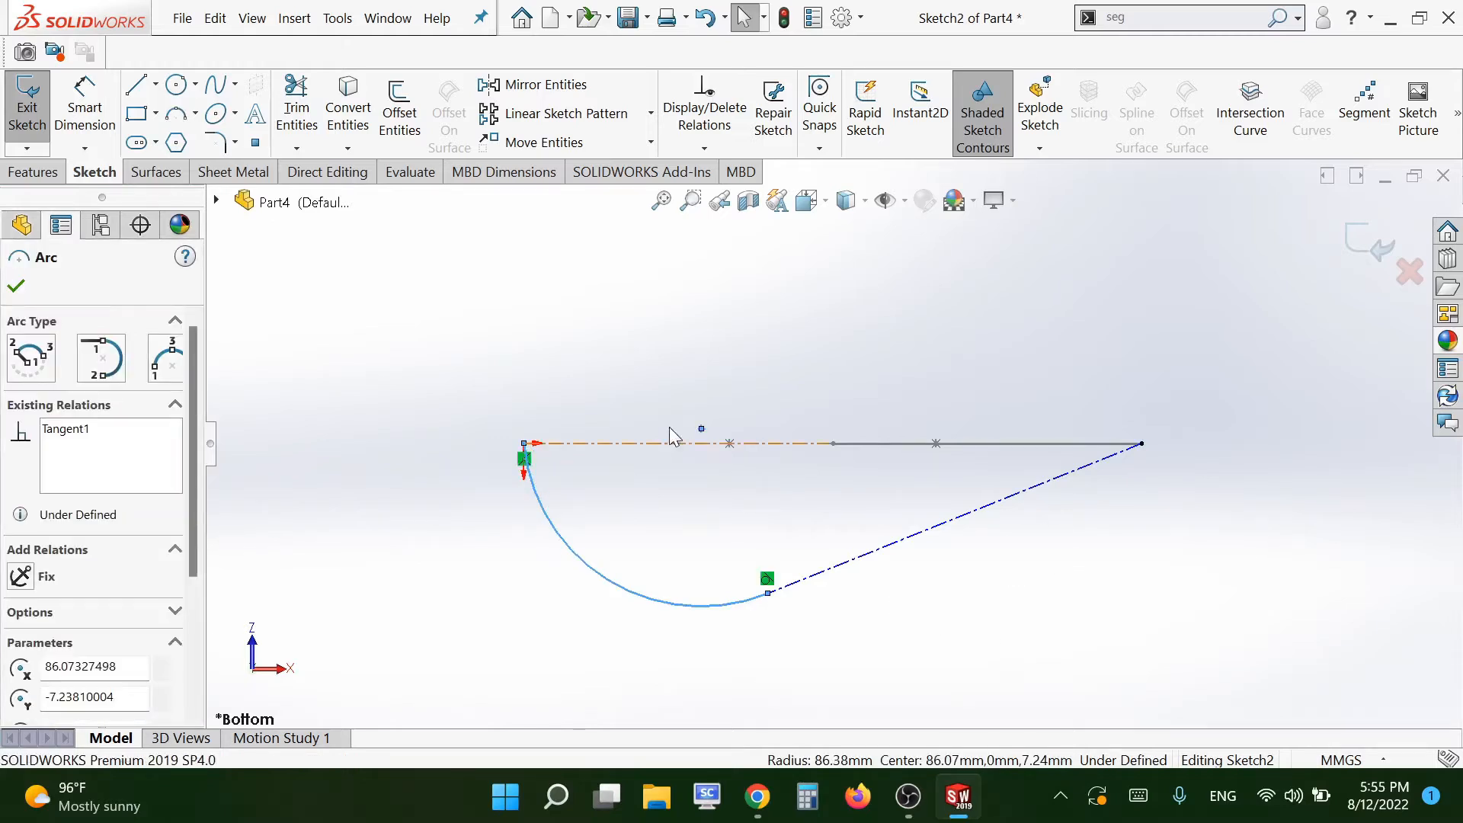
Make the new arc's center coincident with the division point nearer the origin on the first sketch's horizontal centerline
click(704, 430)
ctrl+click(728, 444)
click(840, 356)
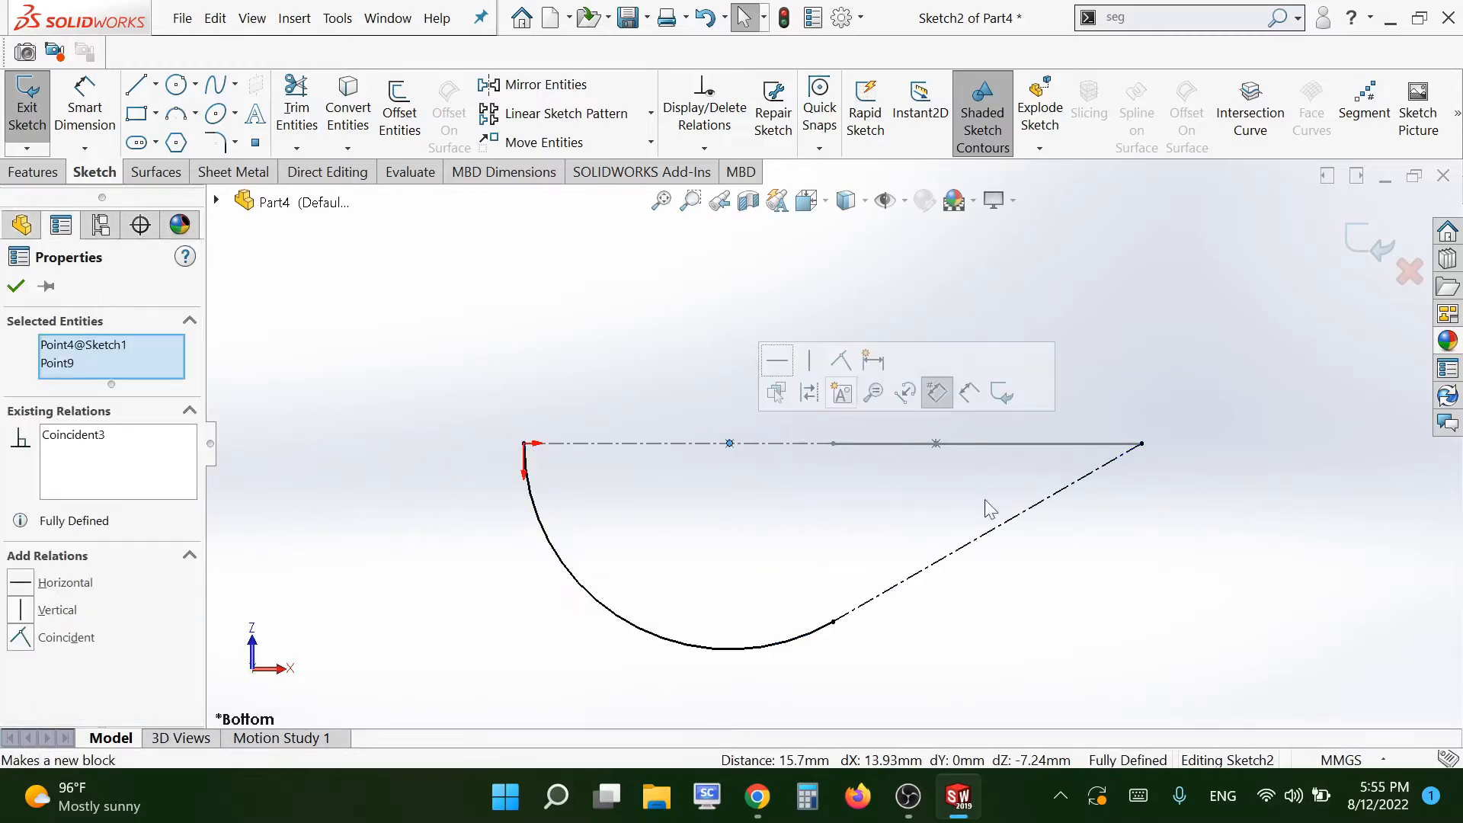
click(1164, 581)
Draw a vertical 100 mm centerline from the arc's center to its lowest point and exit the sketch
key(s)
click(1206, 602)
click(1232, 689)
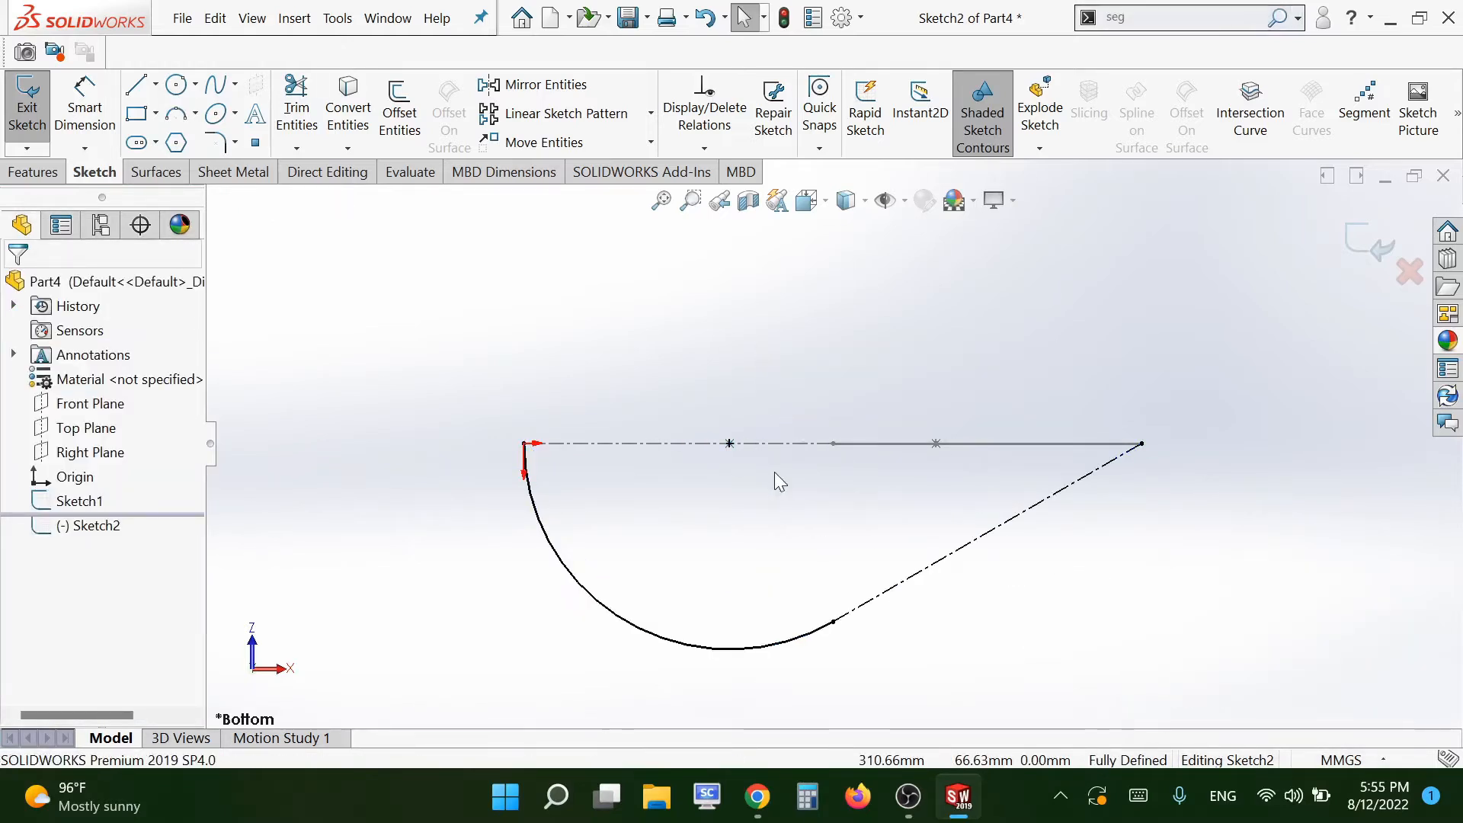
click(729, 443)
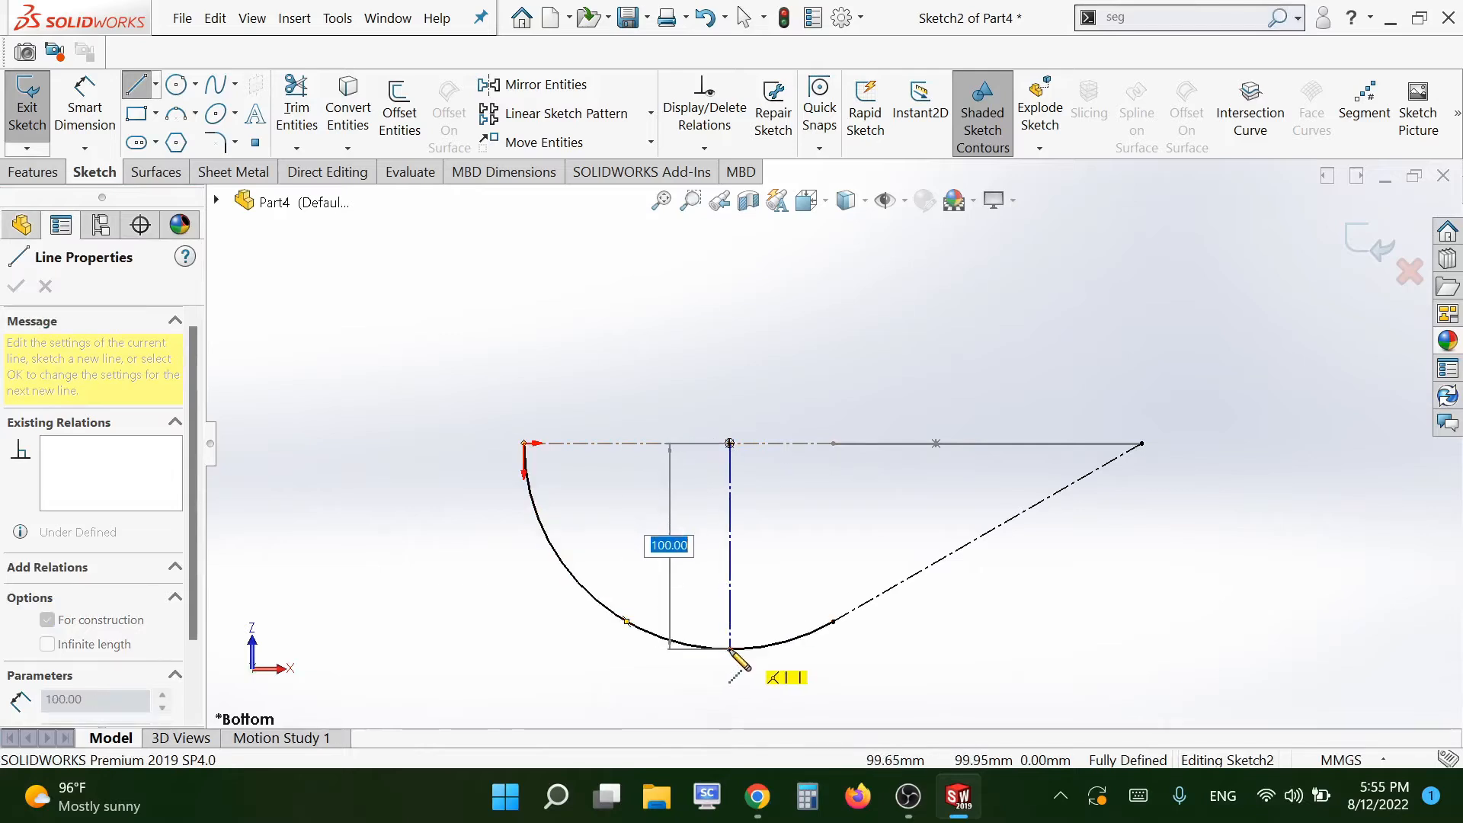
click(730, 648)
key(Escape)
mouse_move(1265, 515)
middle_down()
mouse_move(1271, 442)
mouse_move(1242, 505)
middle_up()
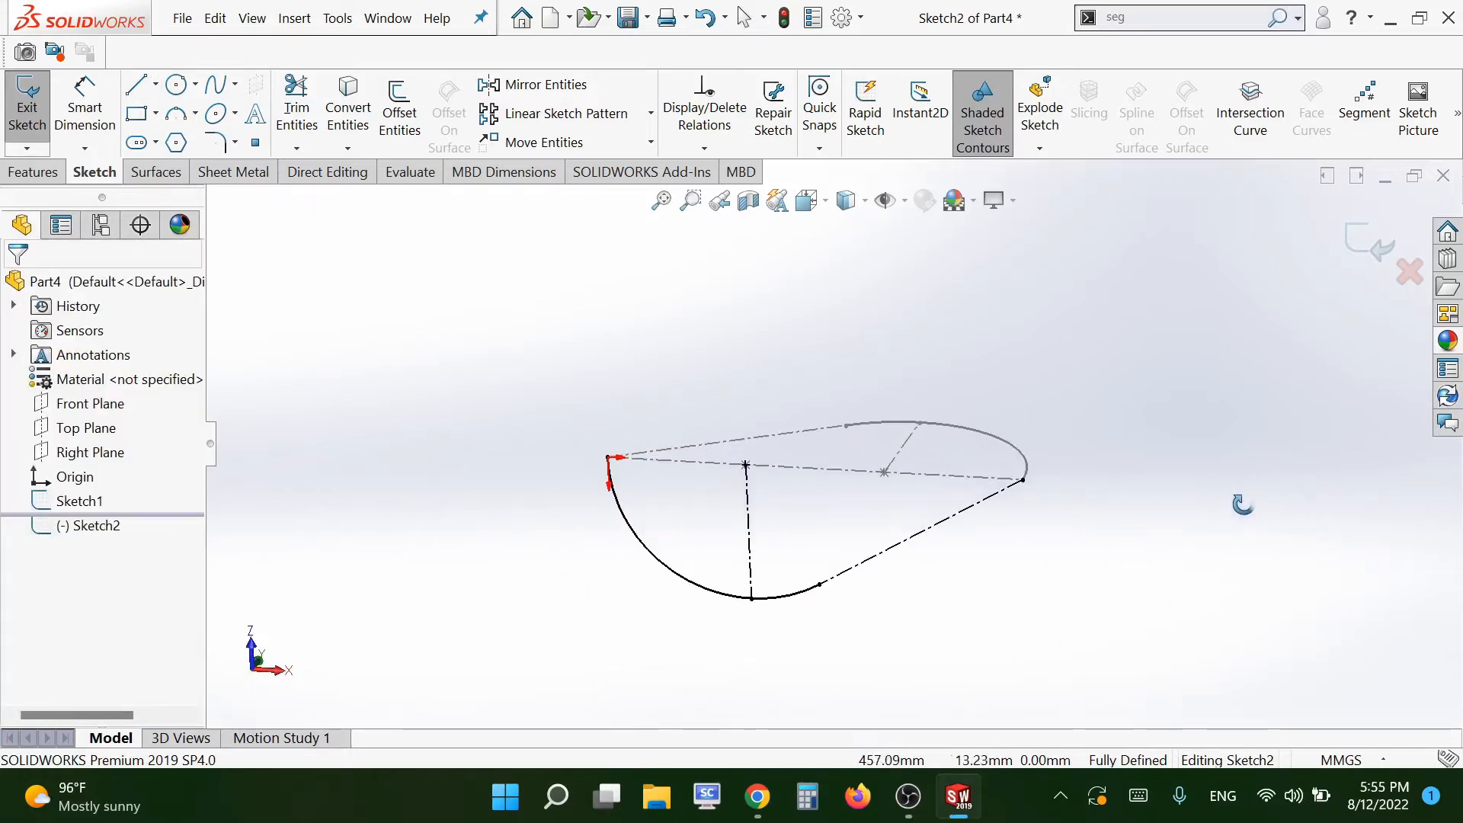
mouse_move(1362, 287)
middle_down()
mouse_move(1258, 369)
mouse_move(989, 398)
mouse_move(1014, 533)
middle_up()
click(1351, 254)
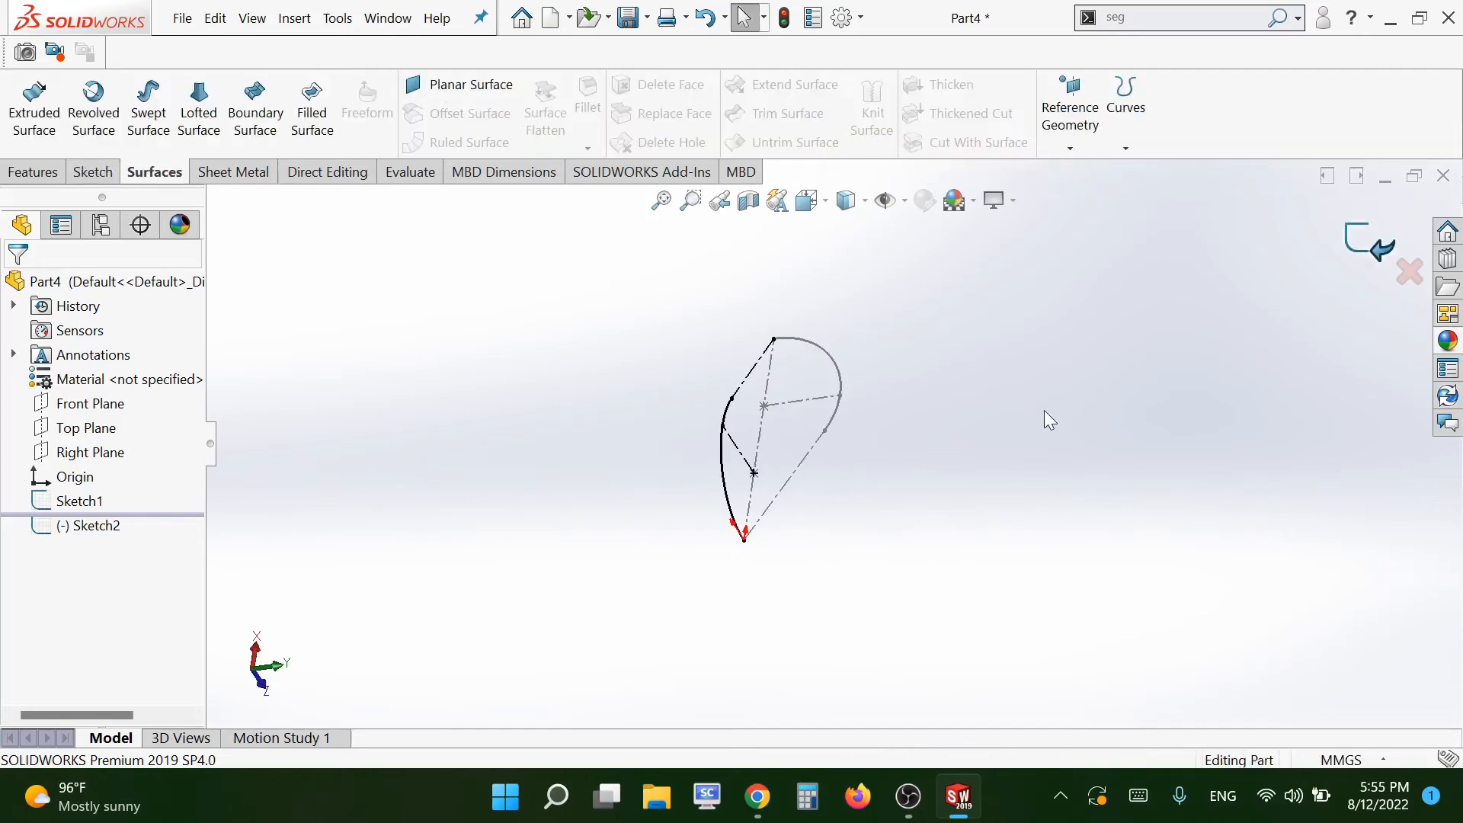
Create a 3D sketch with a line joining the two arcs where their radial centerlines meet them, and exit it
click(92, 172)
click(27, 148)
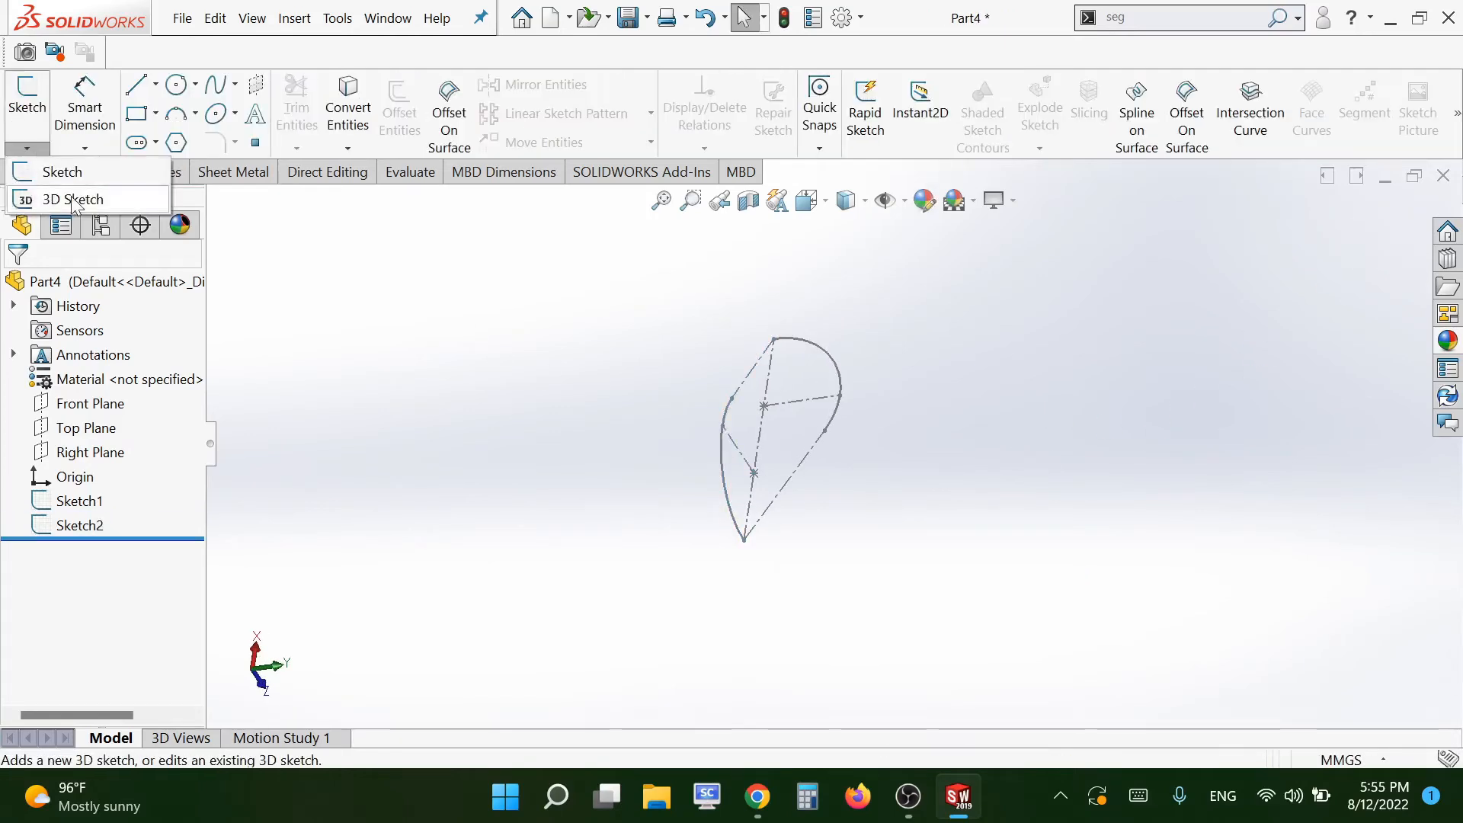
click(73, 198)
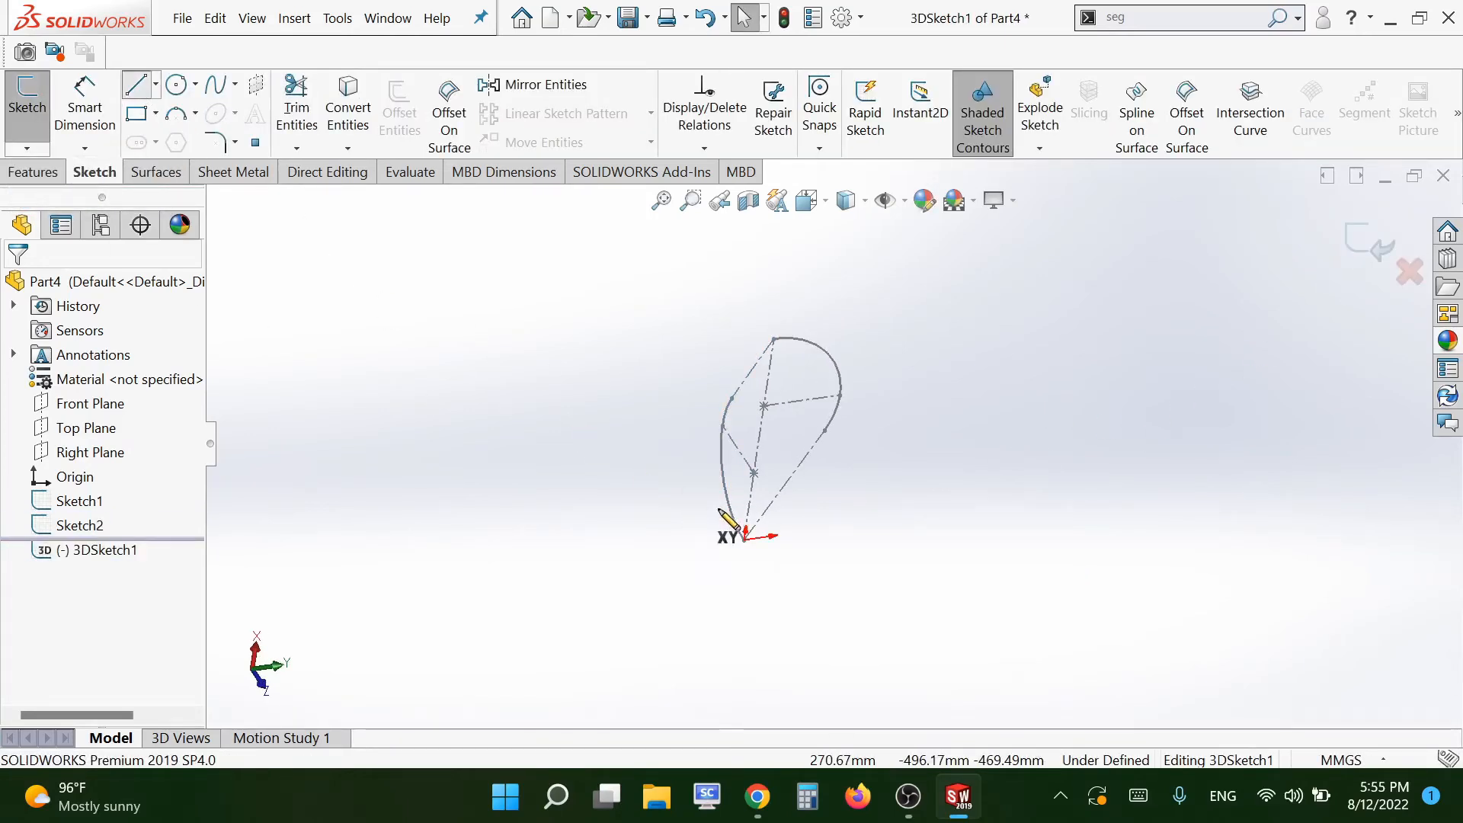
click(723, 425)
click(840, 396)
key(Escape)
key(Escape)
middle_drag(1029, 520, 980, 496)
click(1369, 243)
Create a lofted surface between the Sketch2 and Sketch1 profiles, using the 3D sketch line as the guide curve
mouse_move(1070, 414)
middle_down()
mouse_move(1159, 529)
mouse_move(964, 472)
middle_up()
click(156, 172)
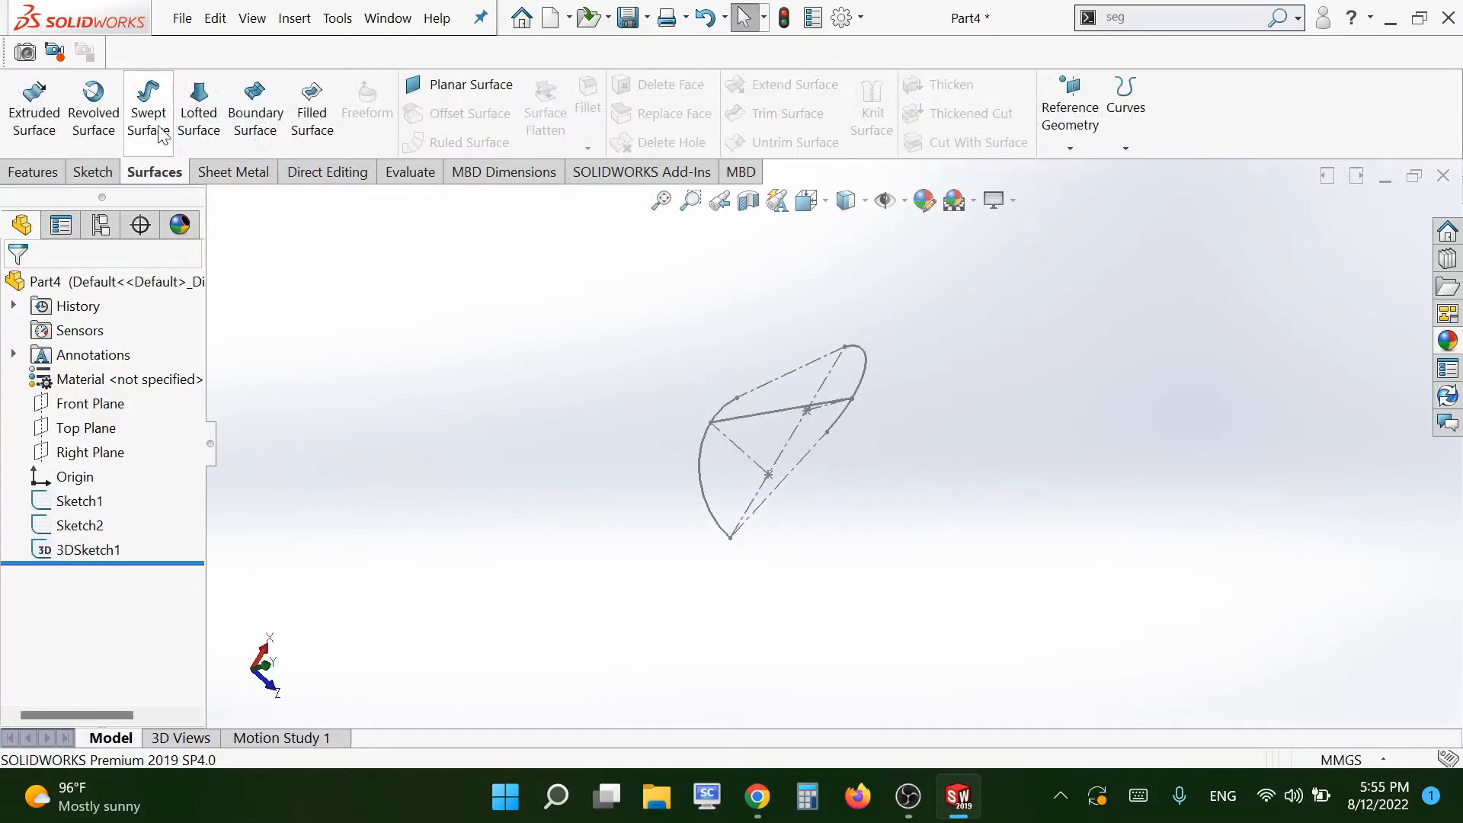
click(771, 470)
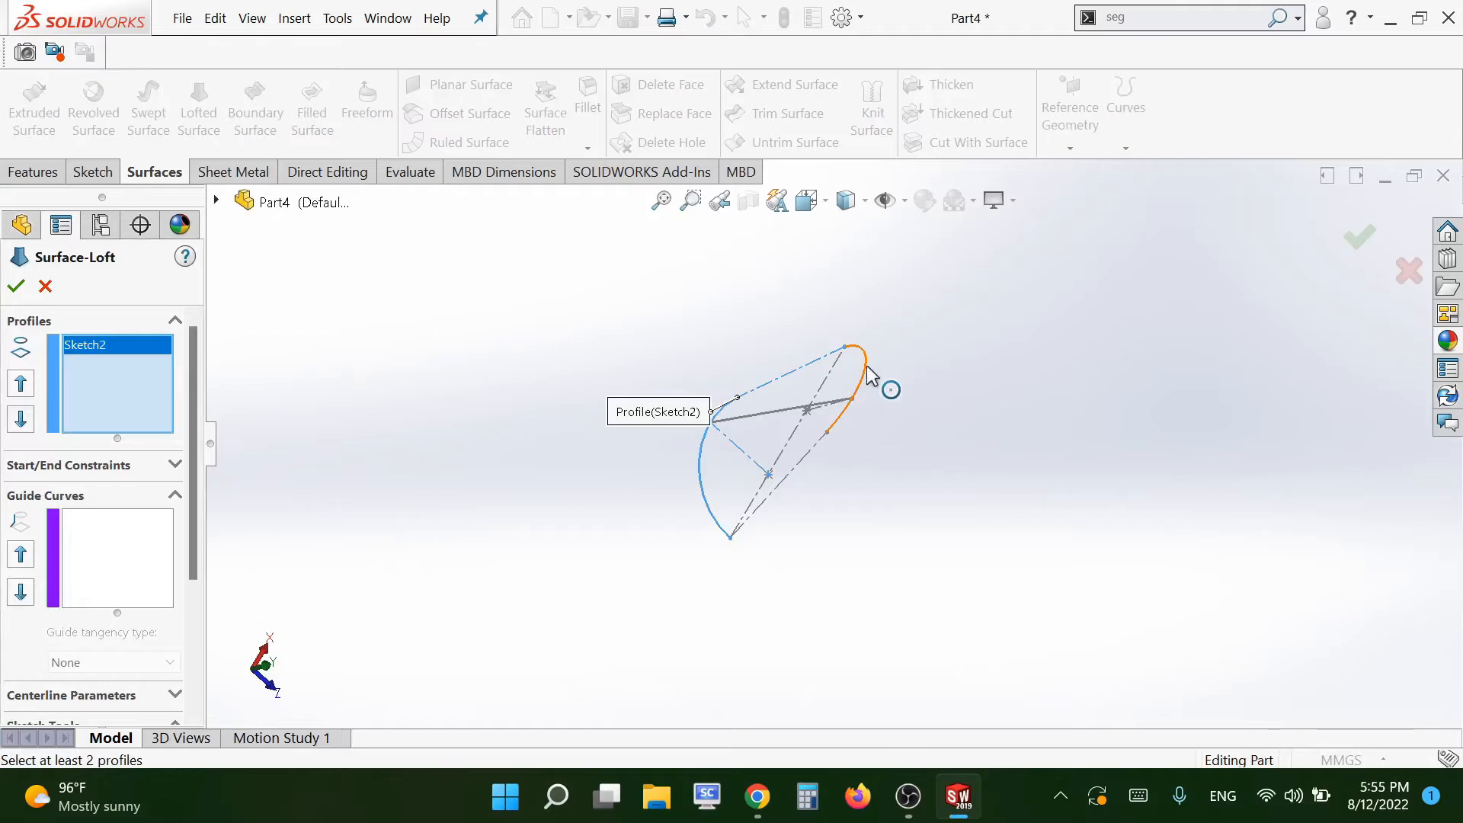
click(871, 375)
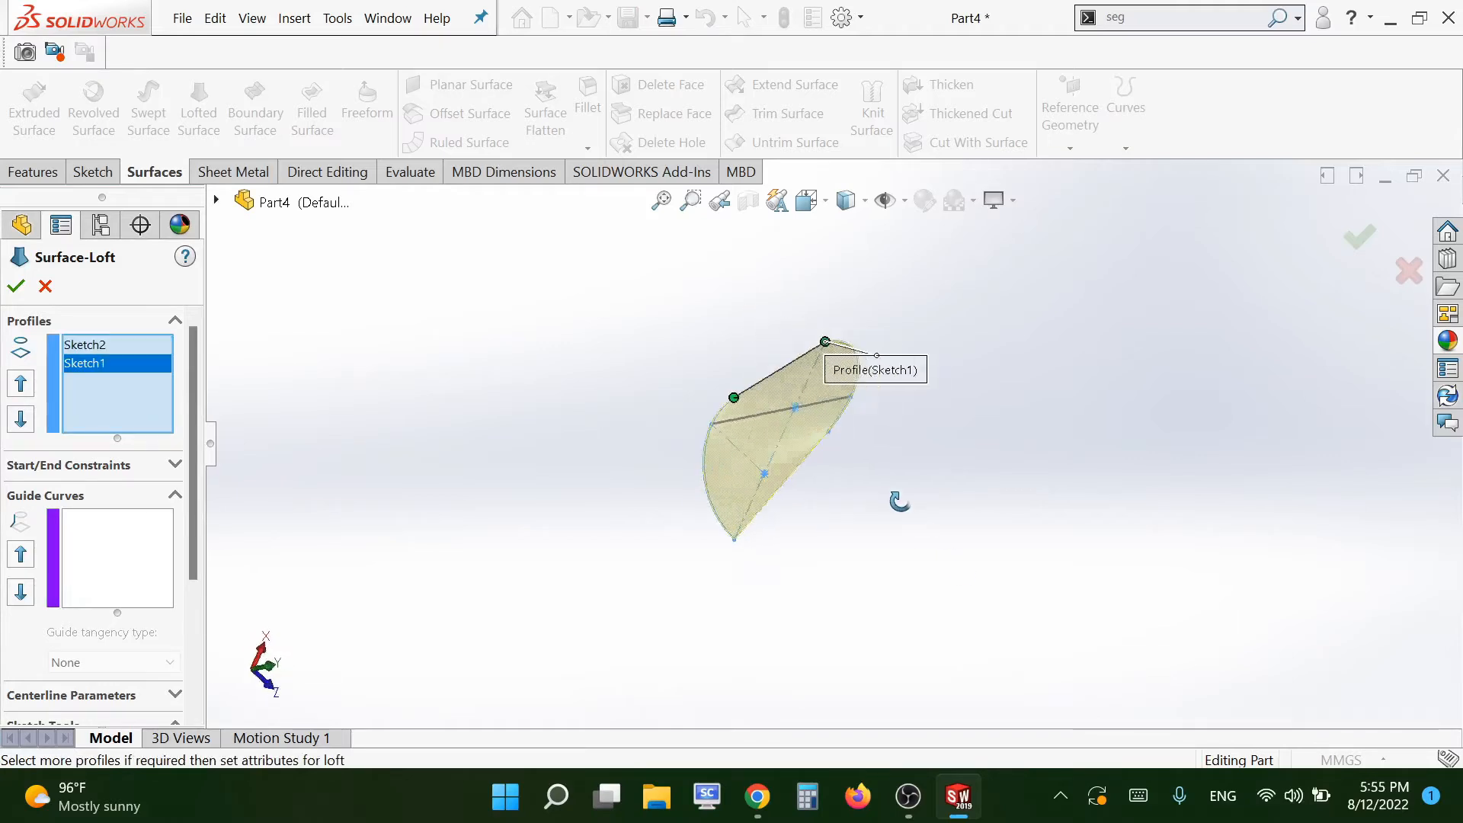
click(769, 417)
middle_drag(856, 510, 496, 381)
key(Return)
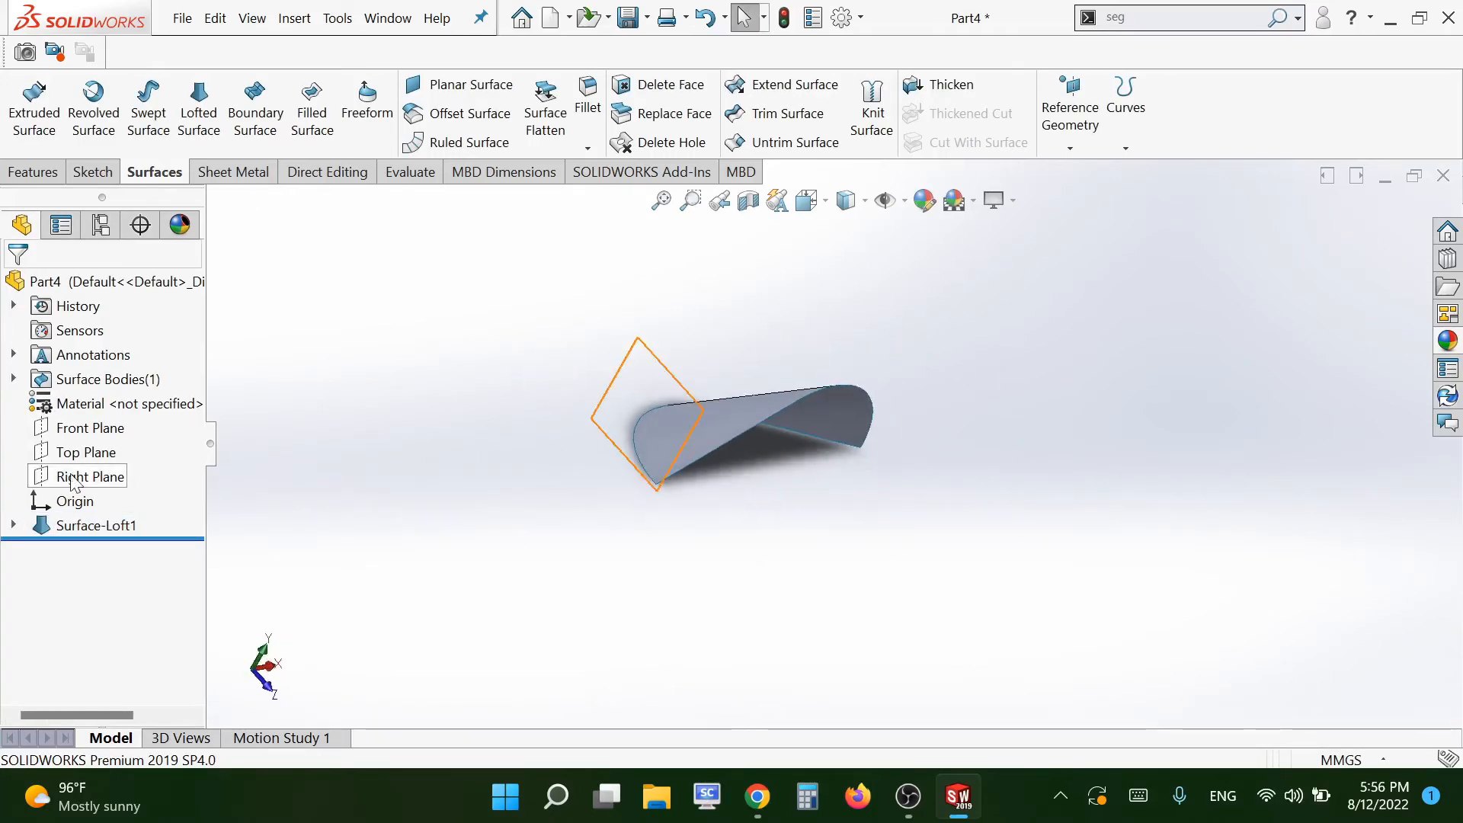
Mirror the lofted surface body about the Front Plane
click(86, 427)
middle_drag(236, 447, 541, 523)
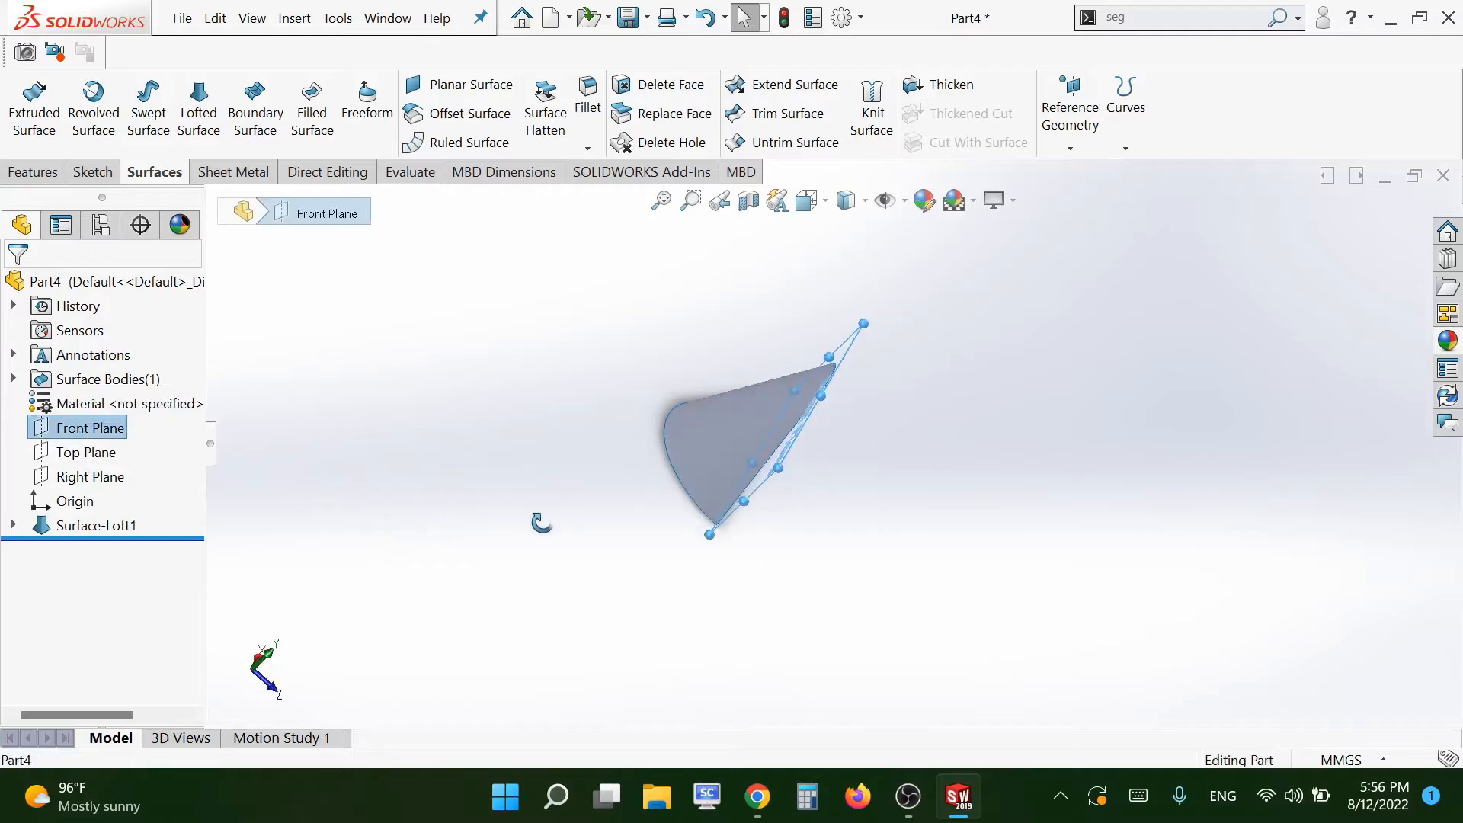
click(422, 363)
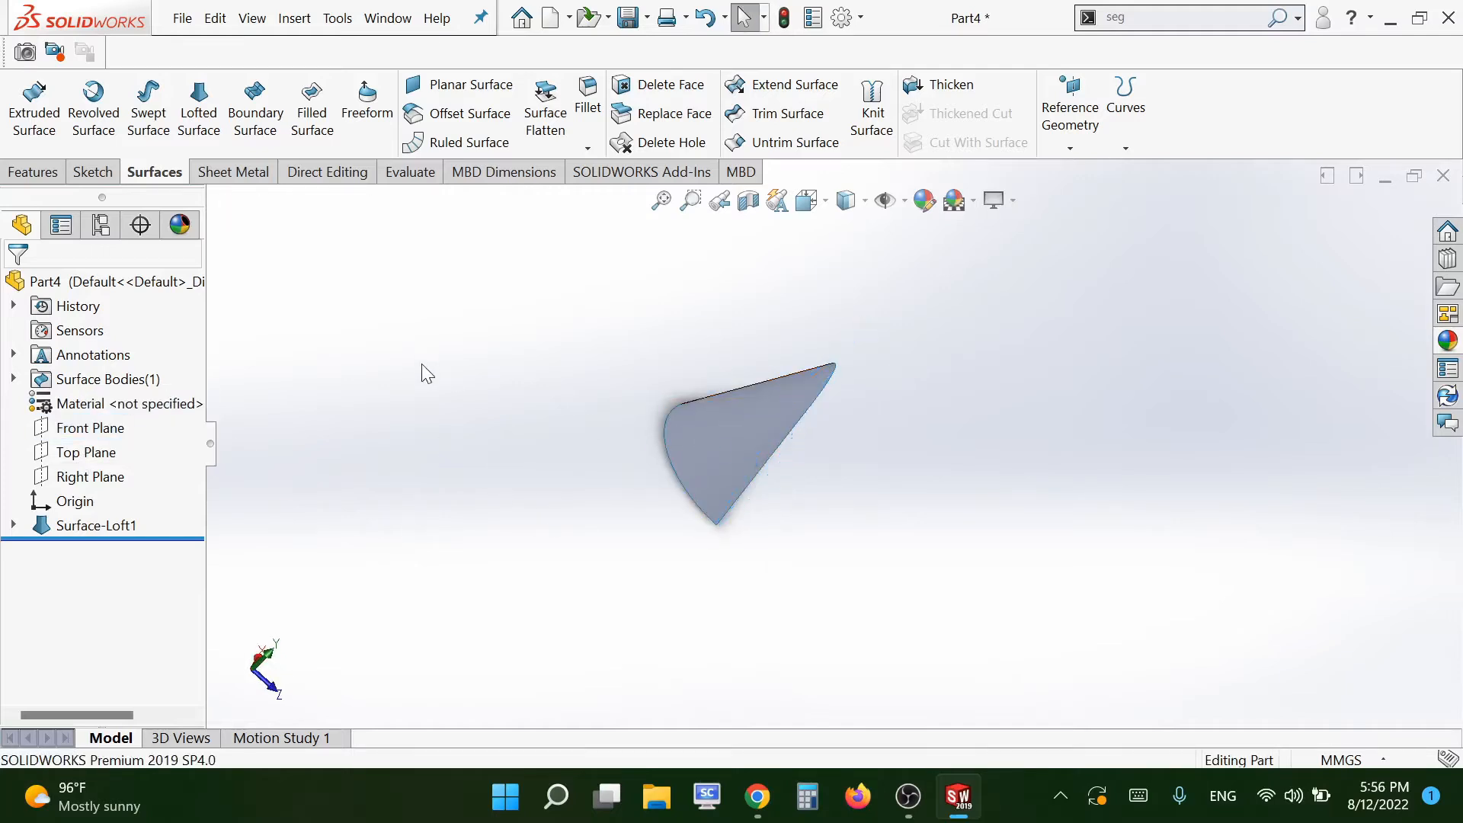
click(83, 433)
key(s)
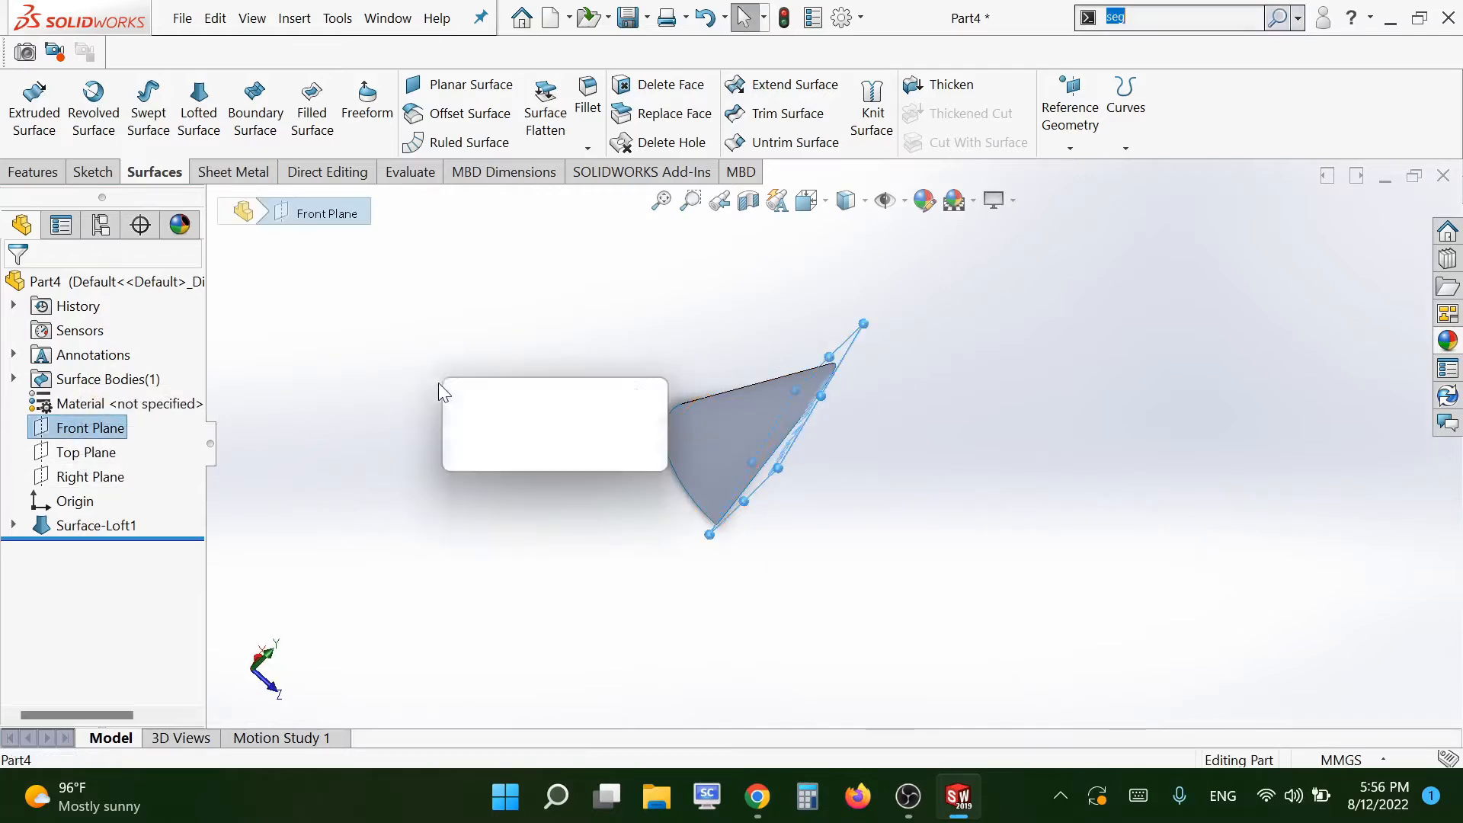
click(451, 387)
click(542, 512)
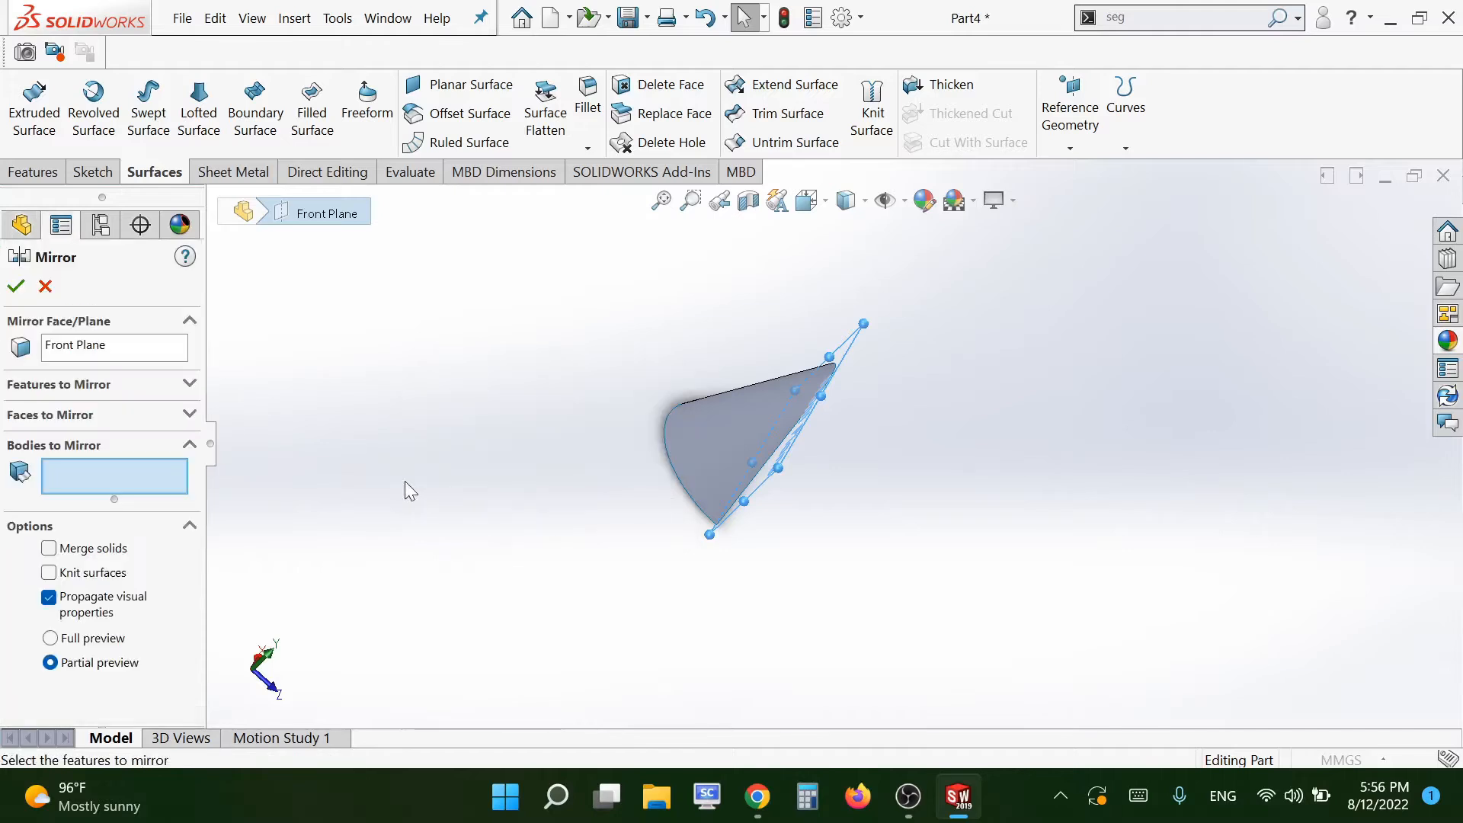
click(682, 470)
middle_drag(683, 470, 537, 527)
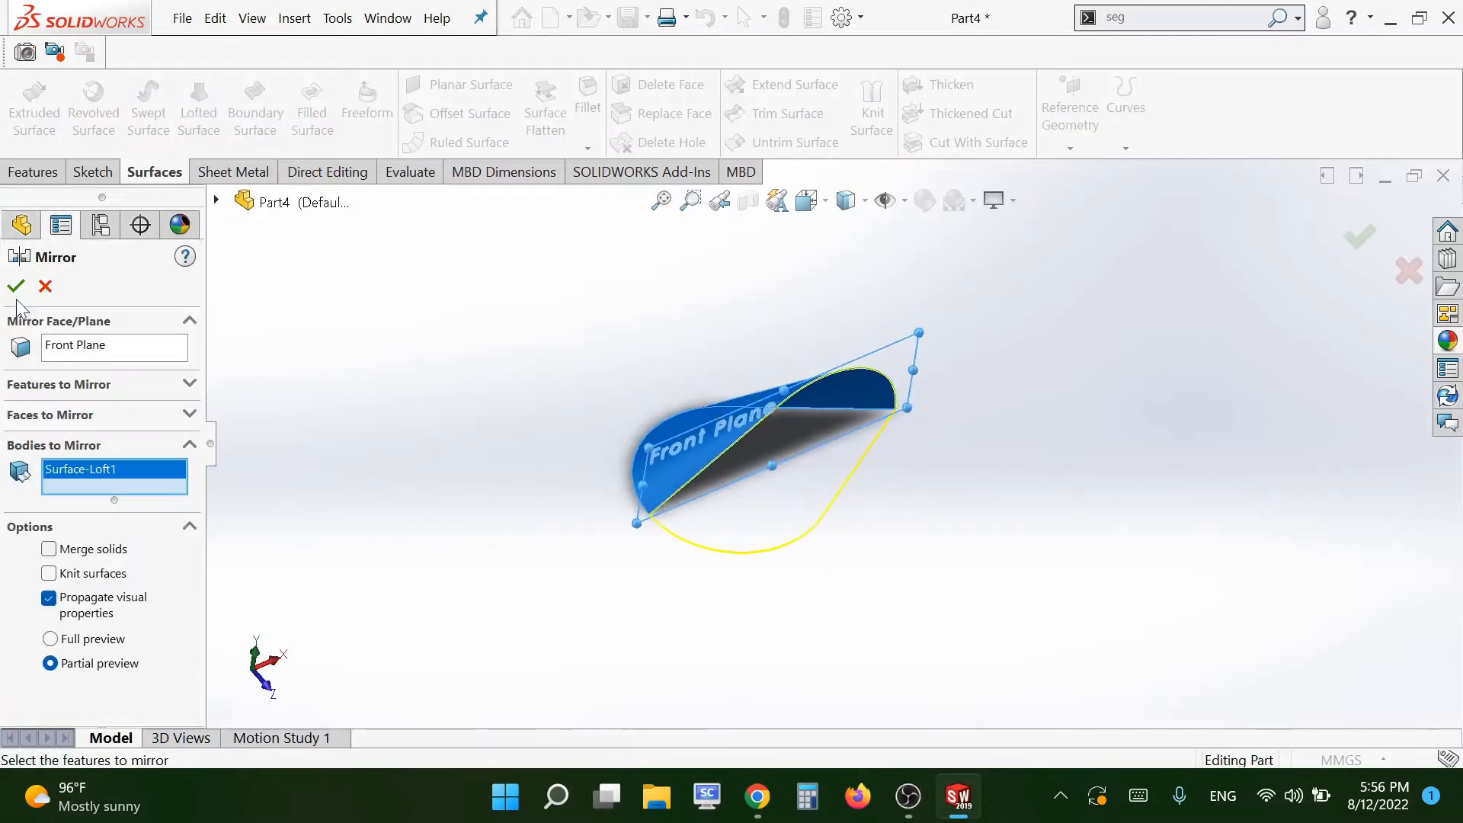
click(16, 287)
Mirror both the lofted and the mirrored surface bodies about the Top Plane
mouse_move(583, 431)
middle_down()
mouse_move(548, 461)
mouse_move(562, 448)
middle_up()
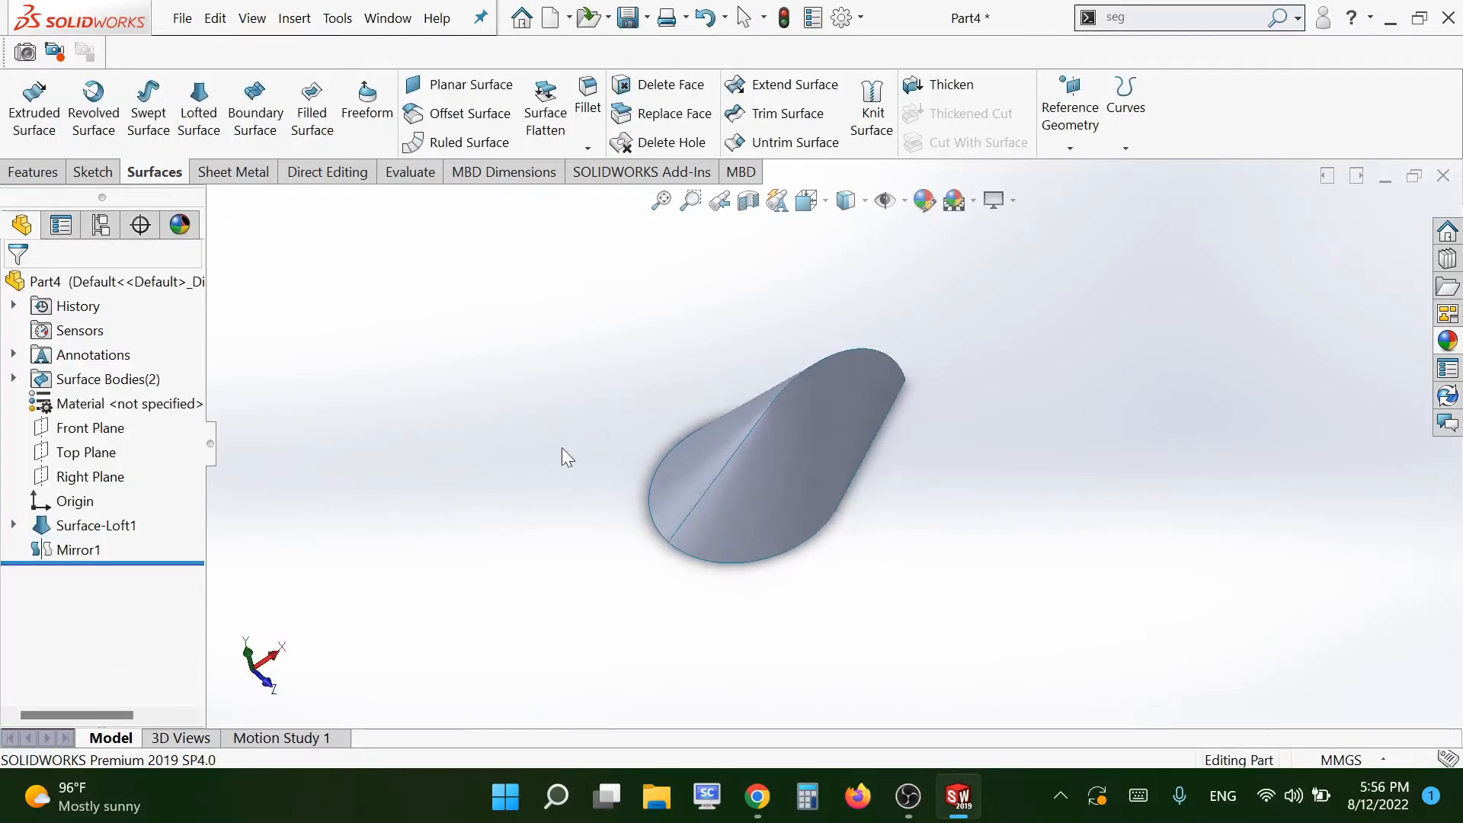
click(88, 452)
middle_drag(488, 495, 441, 440)
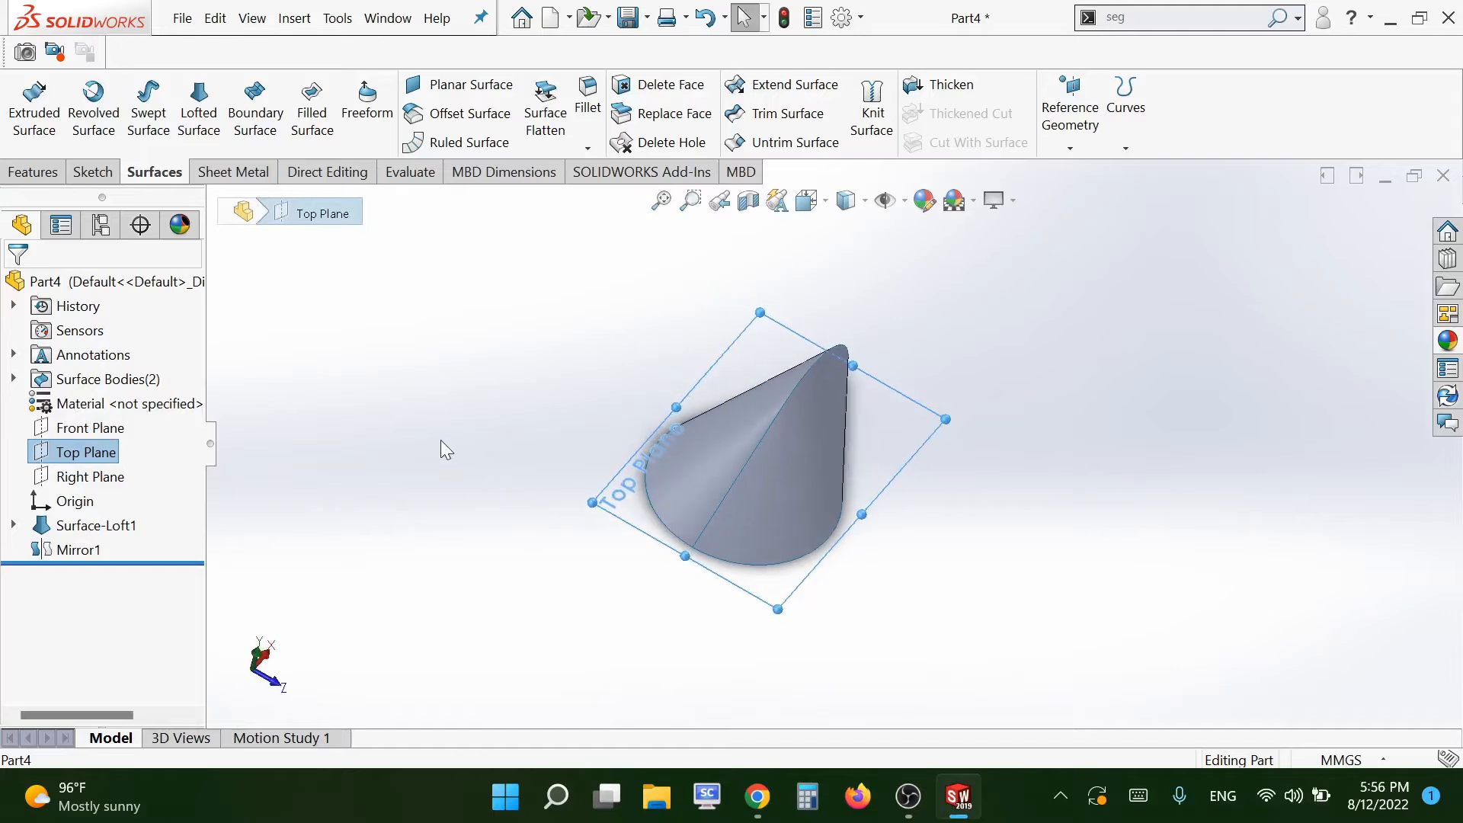
click(494, 493)
click(477, 576)
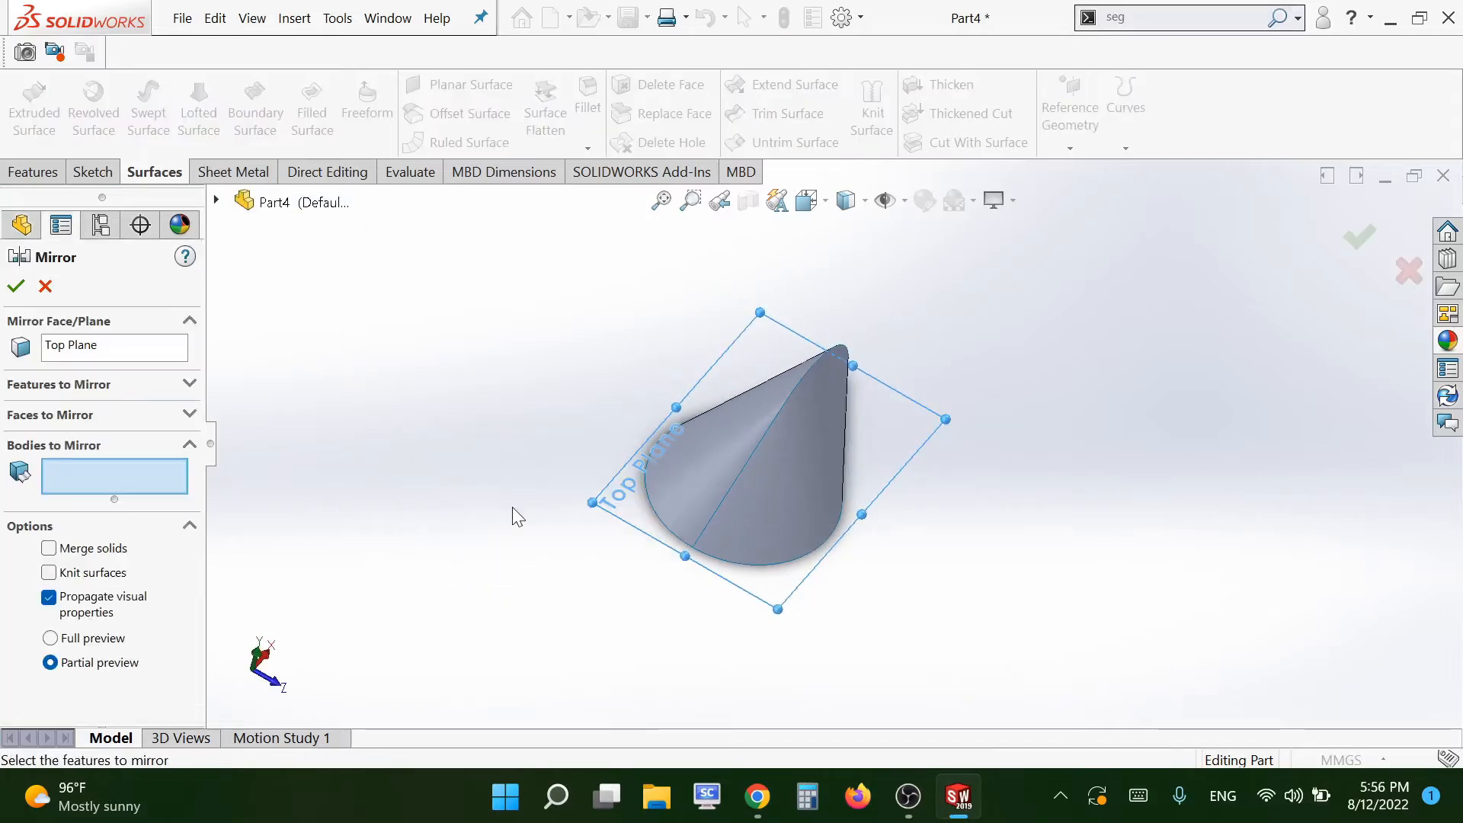
click(760, 517)
middle_drag(676, 560, 365, 458)
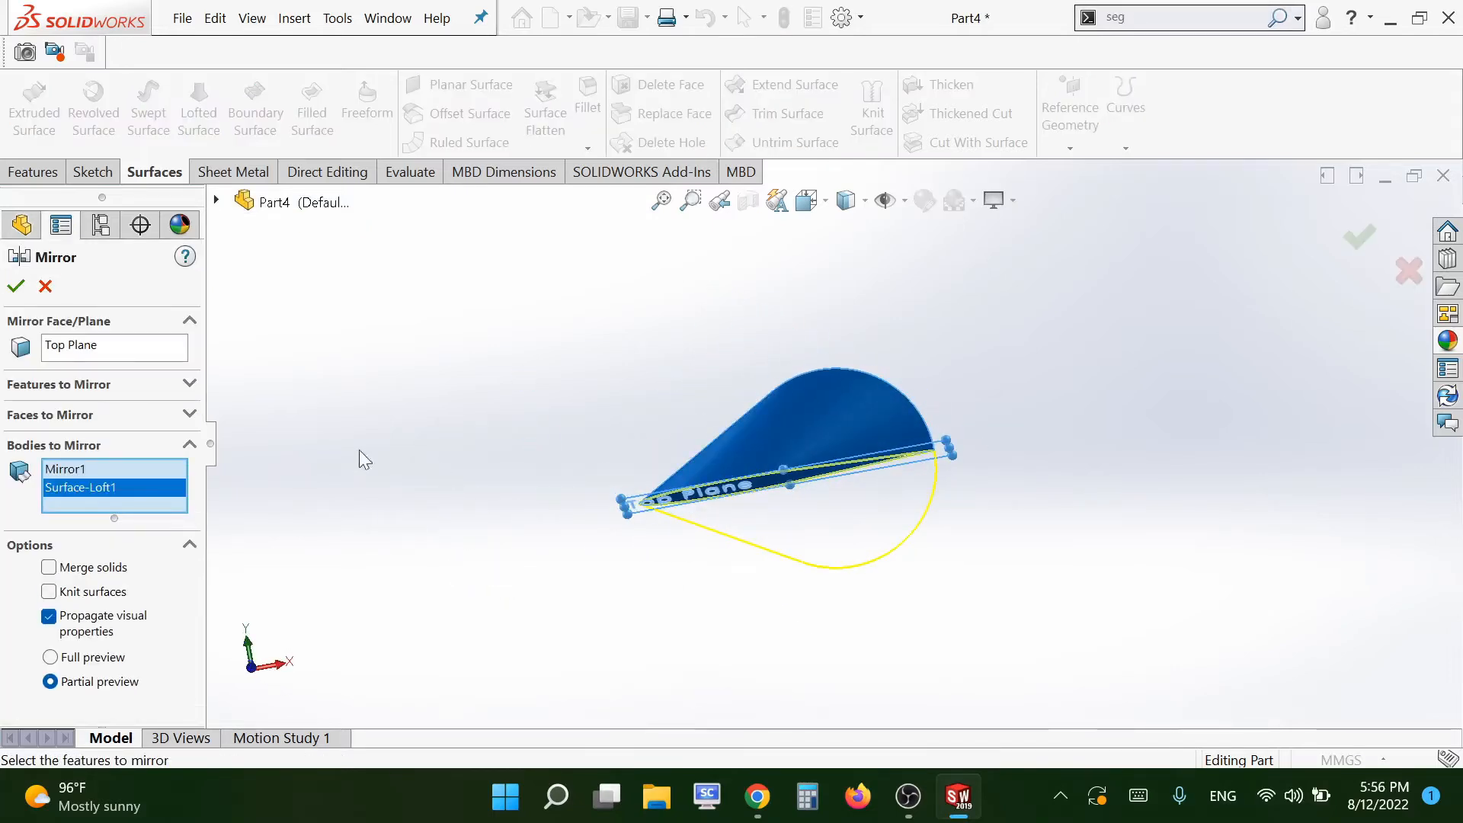
click(18, 288)
middle_drag(503, 419, 488, 458)
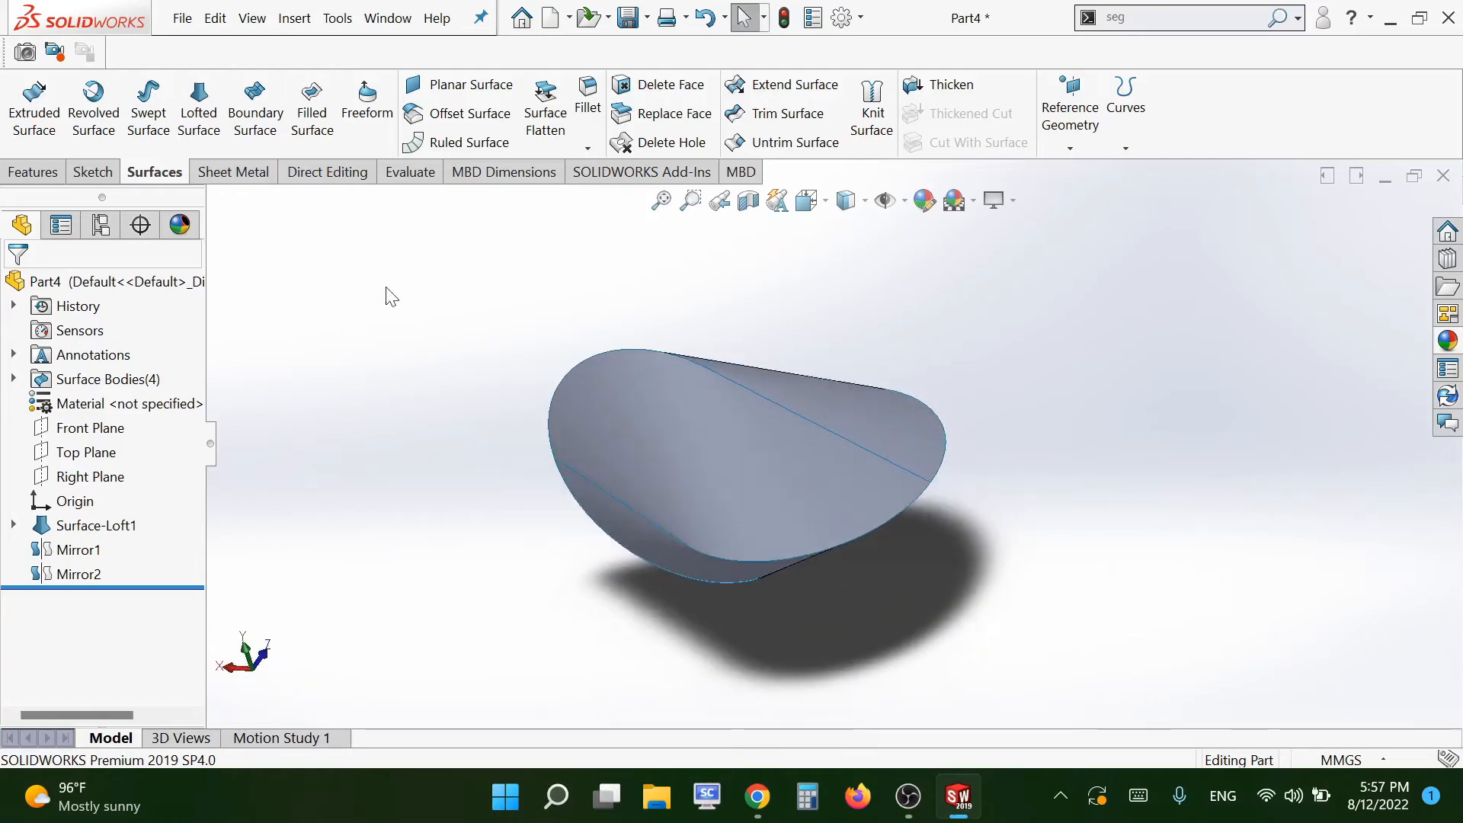
Examine the surface continuity with Zebra Stripes from several angles and turn the display off again
click(410, 173)
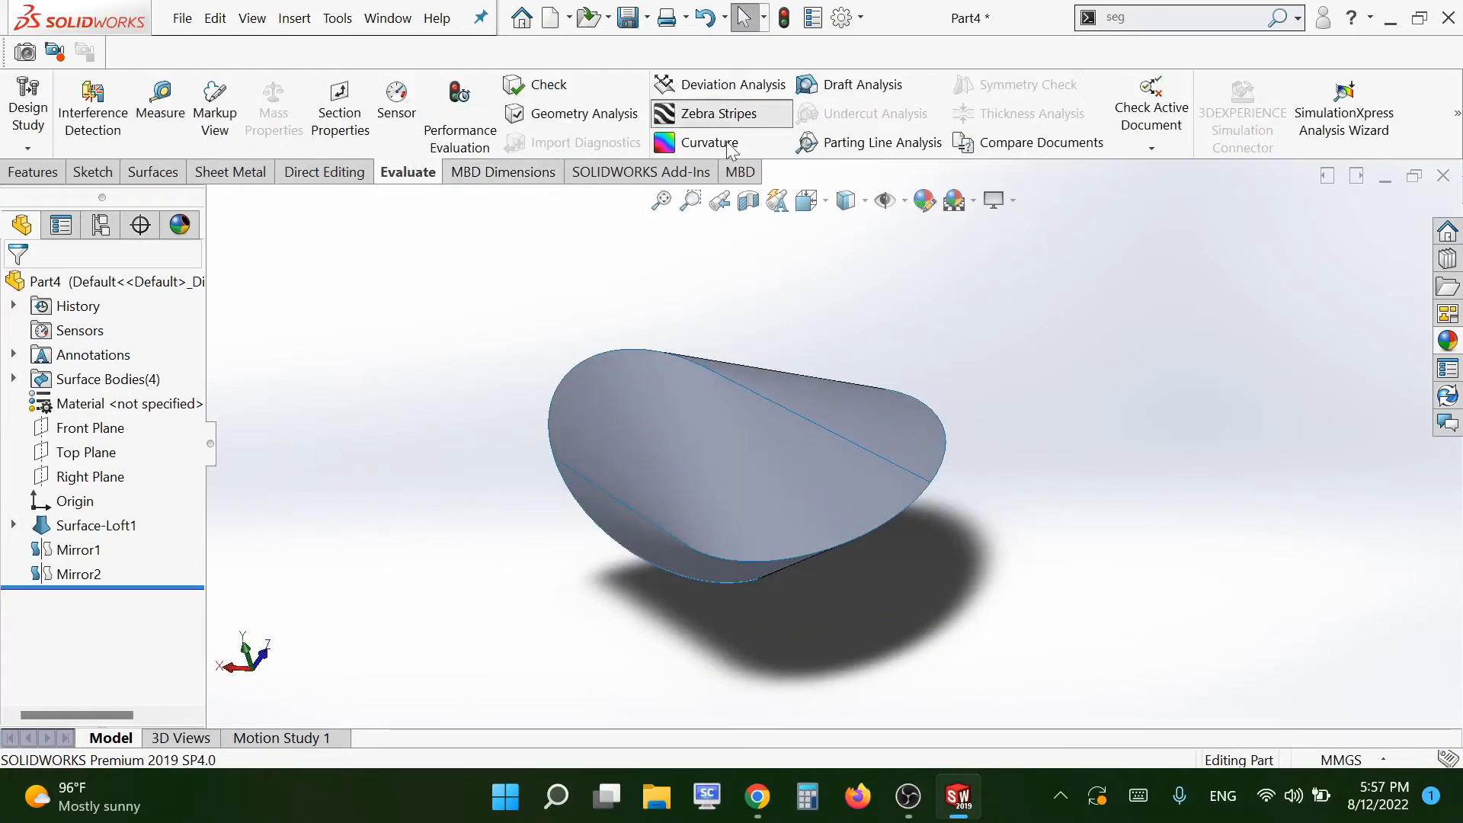
click(717, 115)
middle_drag(1007, 482, 955, 365)
middle_drag(852, 432, 1081, 402)
click(712, 114)
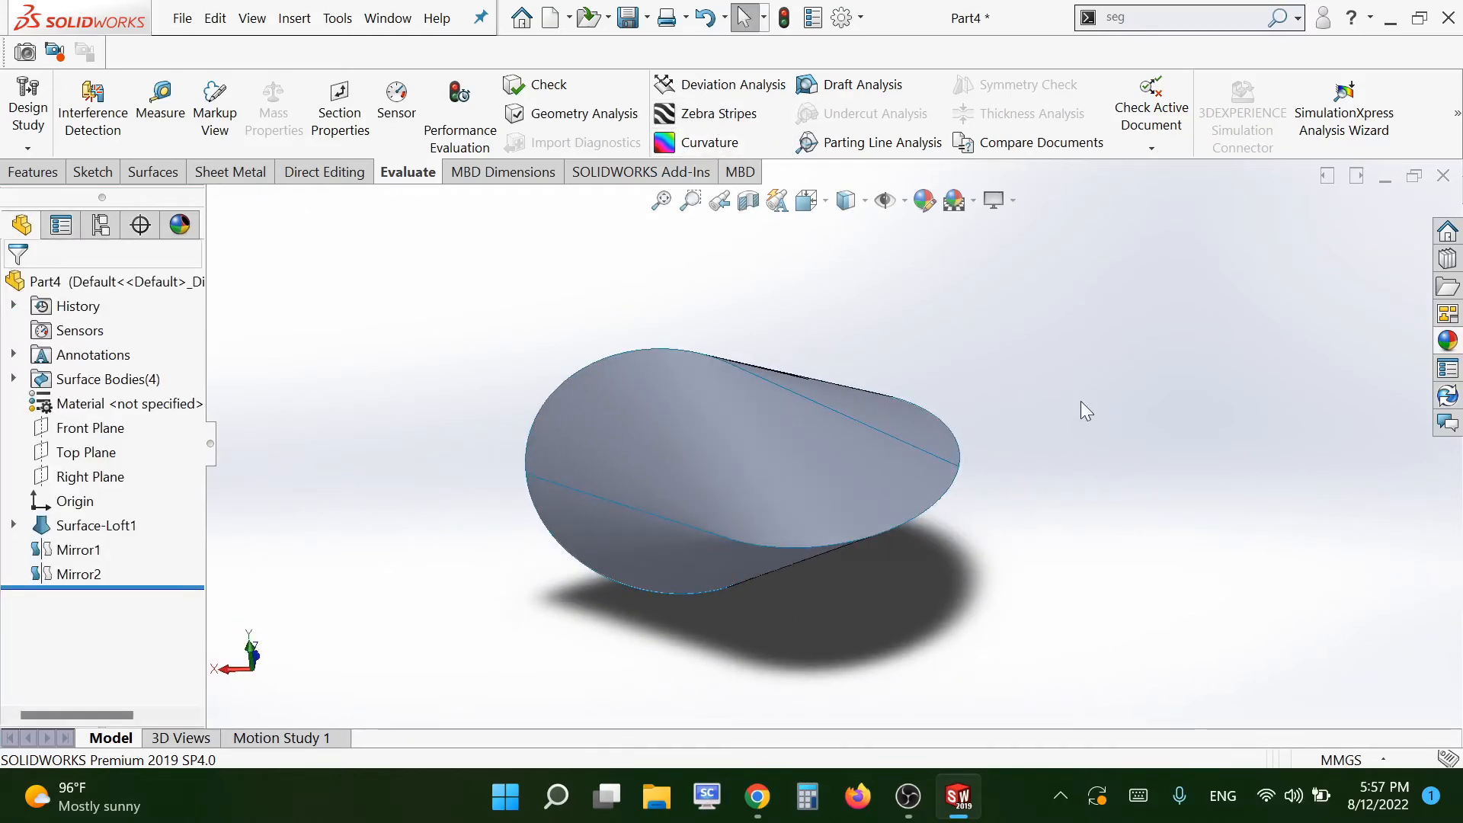
Knit the lofted surface and the three mirrored surfaces into a single surface body
click(151, 172)
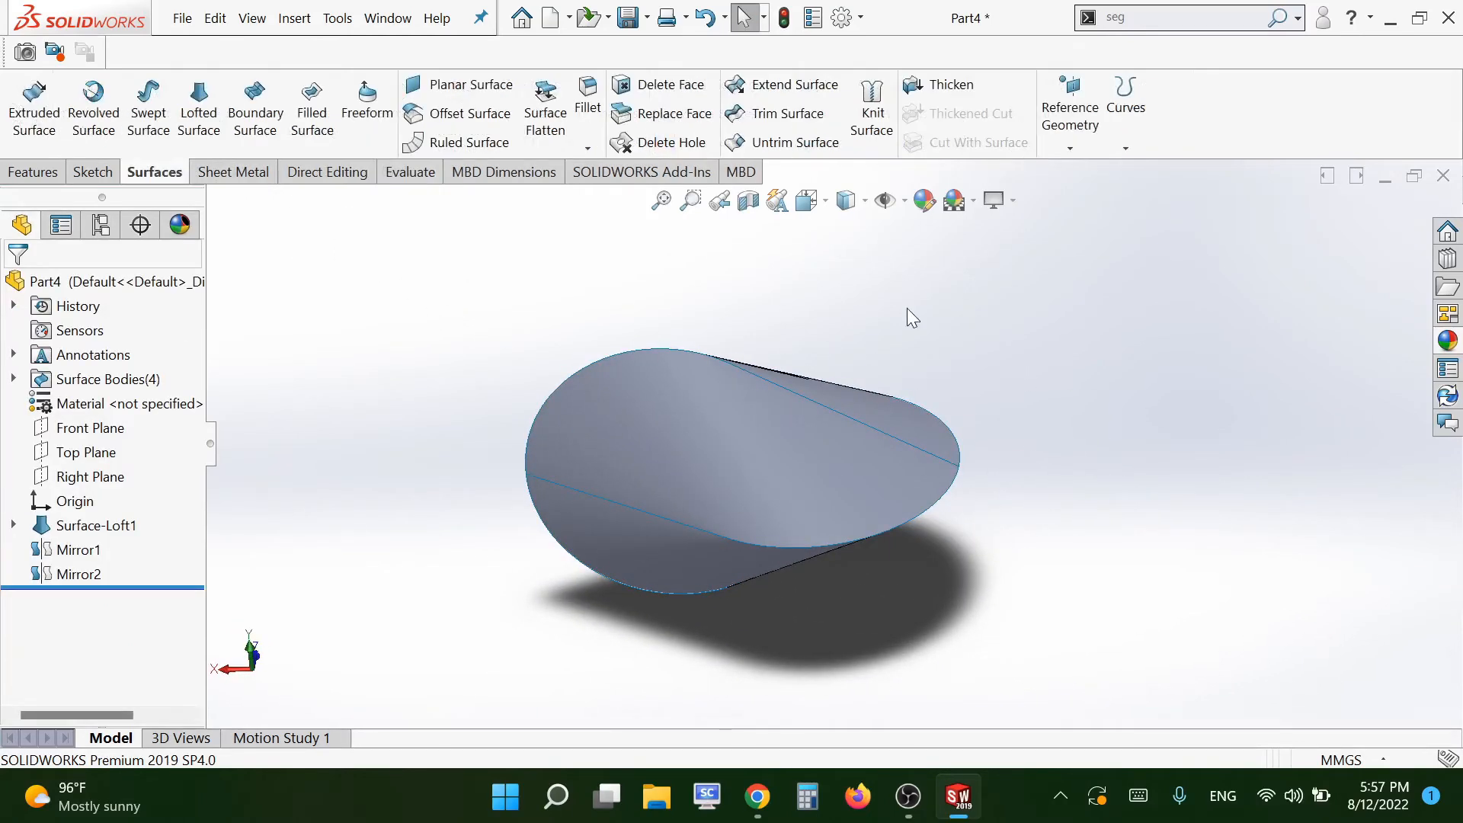
click(870, 112)
drag(479, 389, 421, 300)
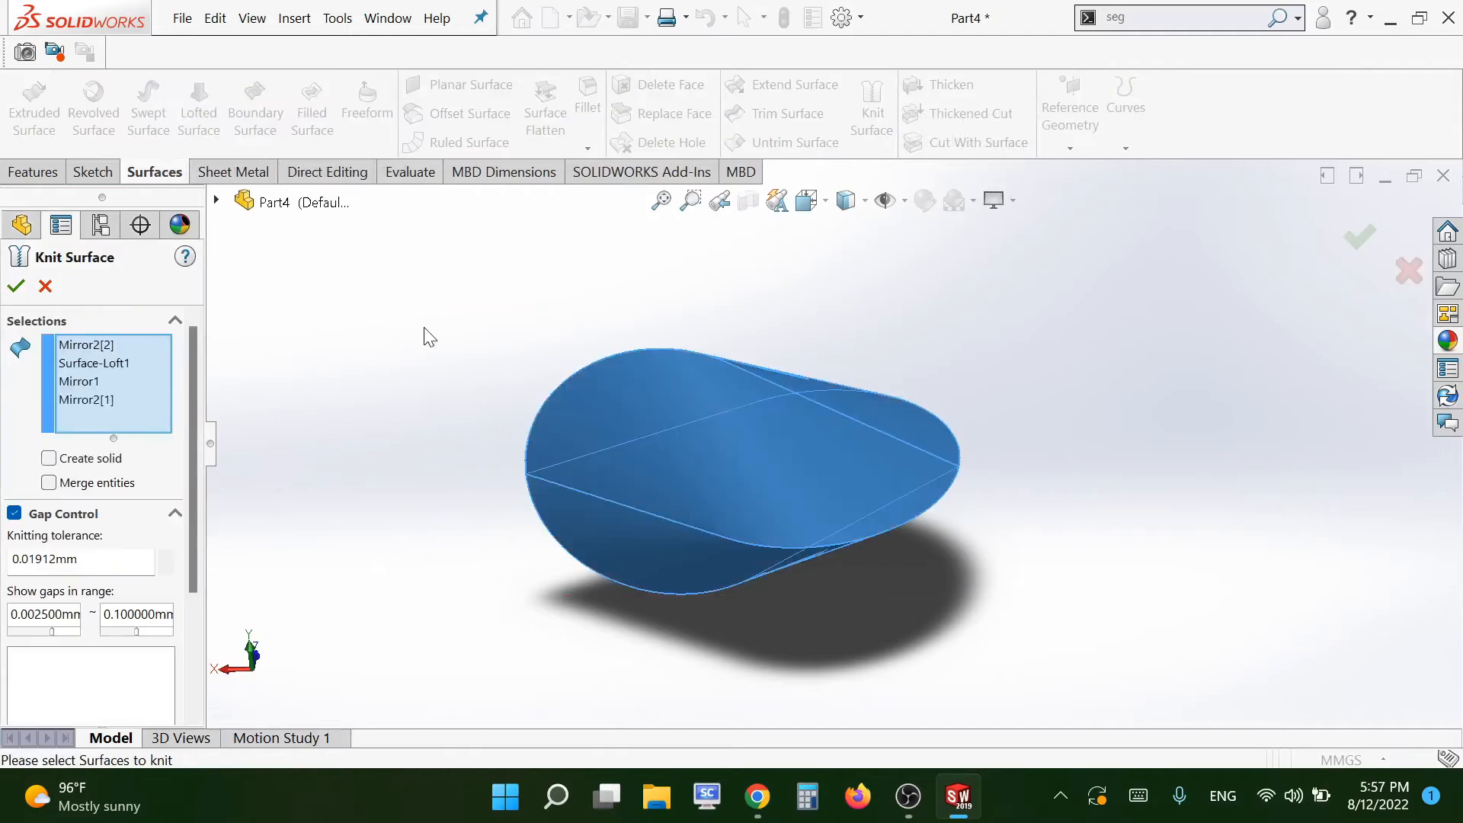
mouse_move(321, 304)
middle_down()
mouse_move(440, 317)
mouse_move(328, 324)
middle_up()
key(Return)
middle_drag(516, 396, 457, 402)
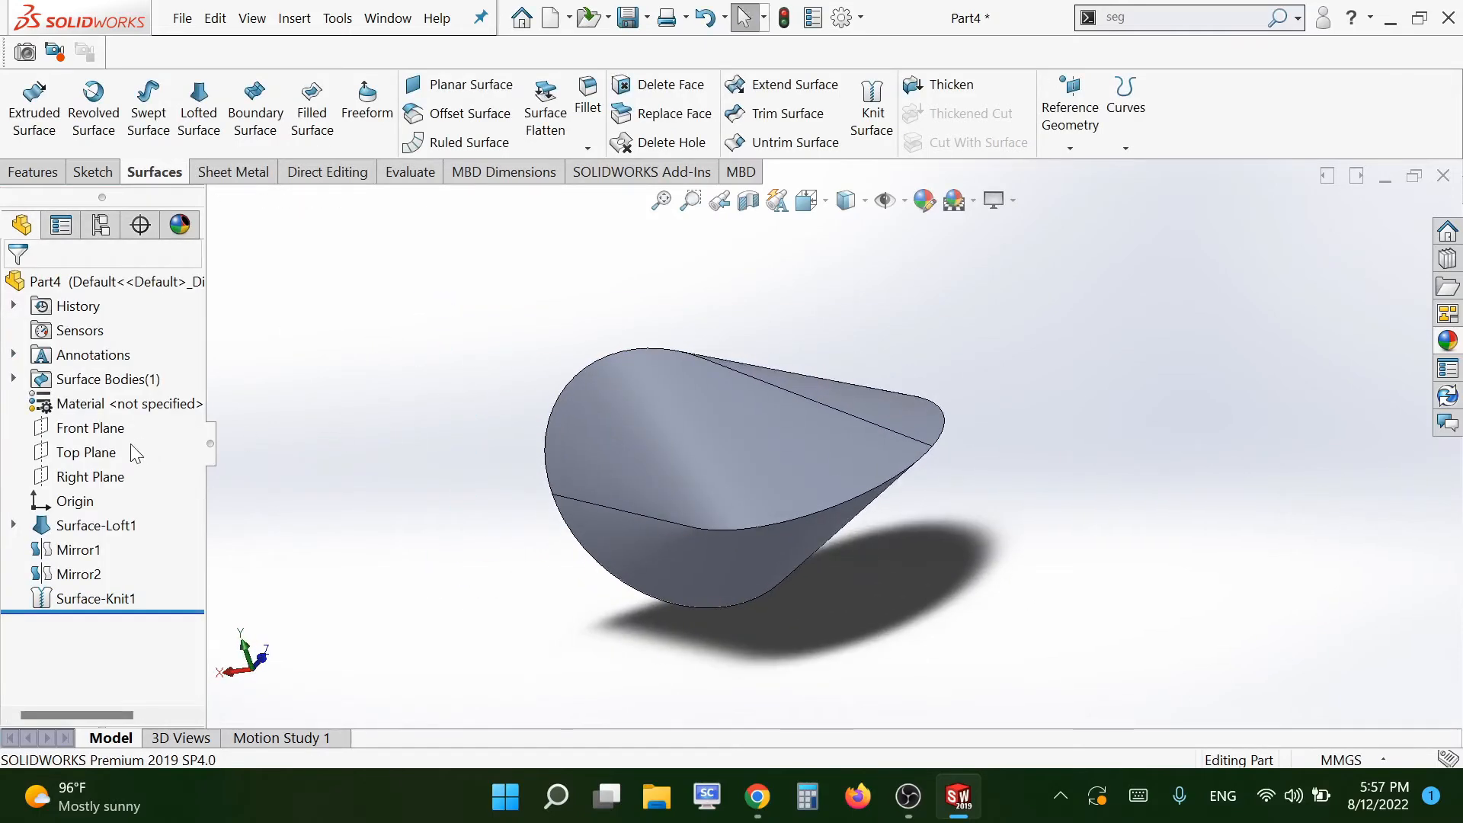
Start a sketch on the Front Plane and draw a horizontal 200 mm centerline inward from the pointed tip at the origin
click(84, 429)
click(122, 401)
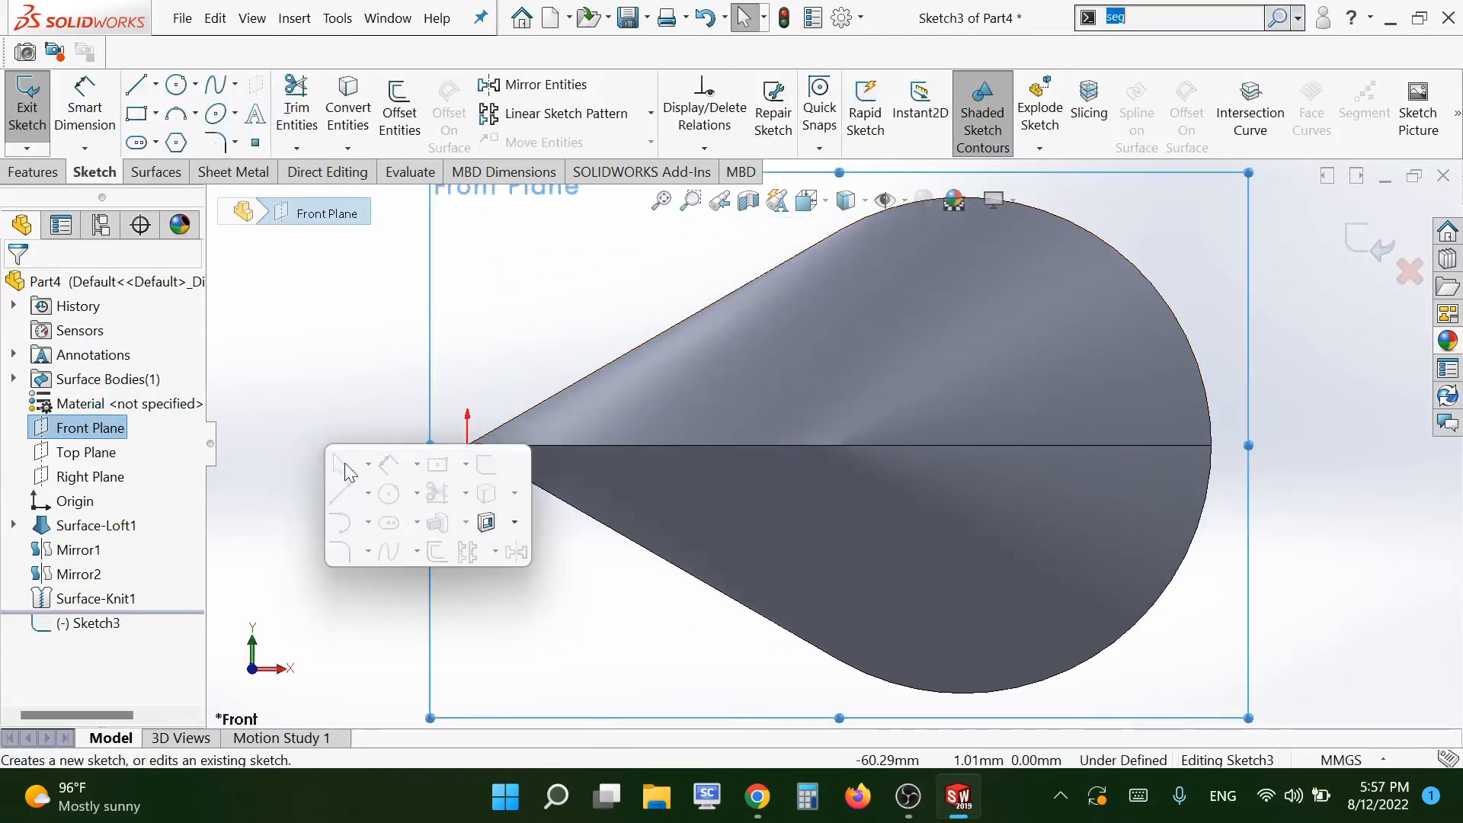
click(355, 490)
click(392, 549)
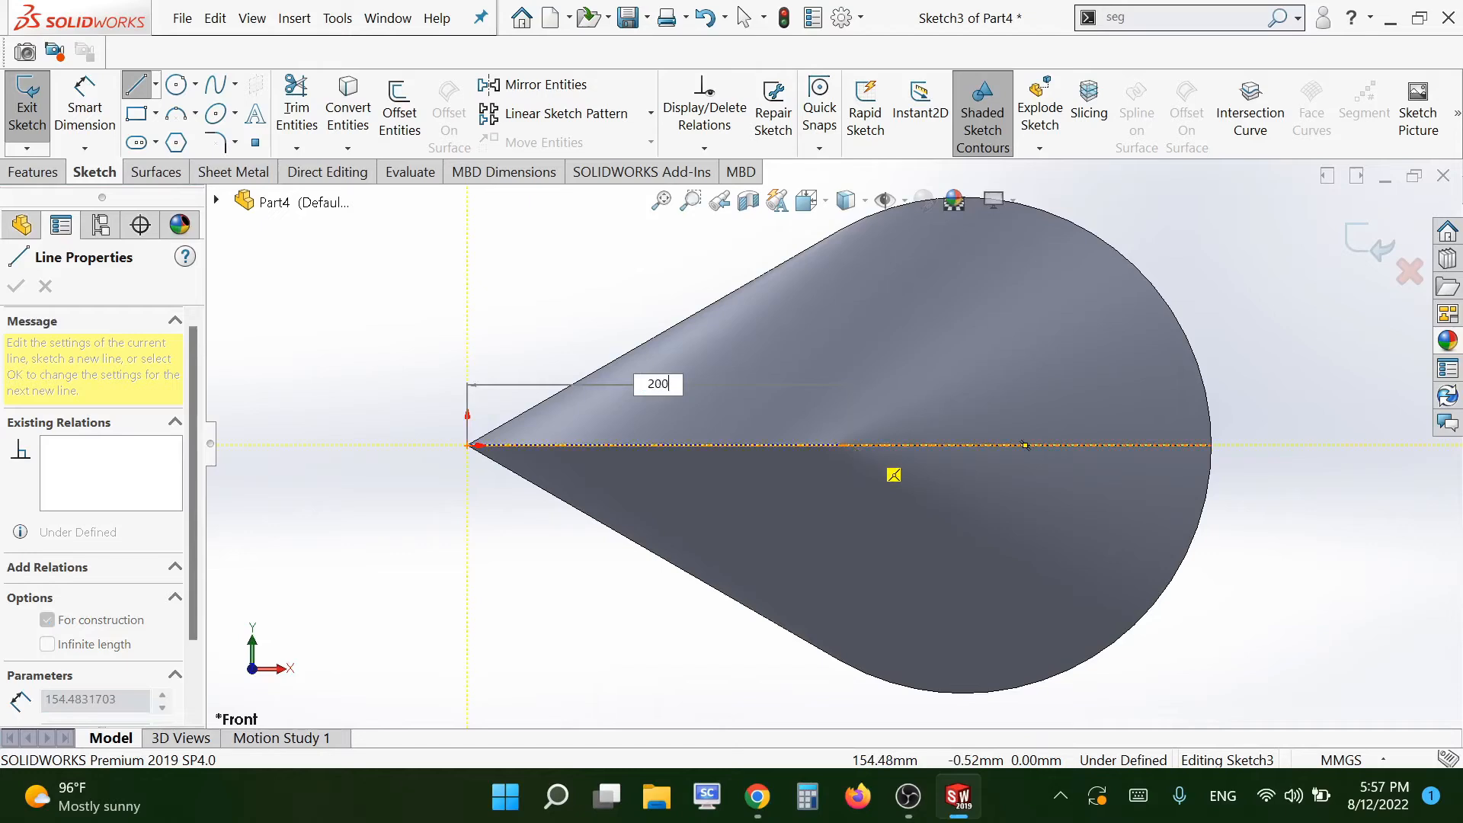
key(Return)
key(Escape)
key(Escape)
Offset the 200 mm centerline by 3 mm in both directions with straight capped ends
key(s)
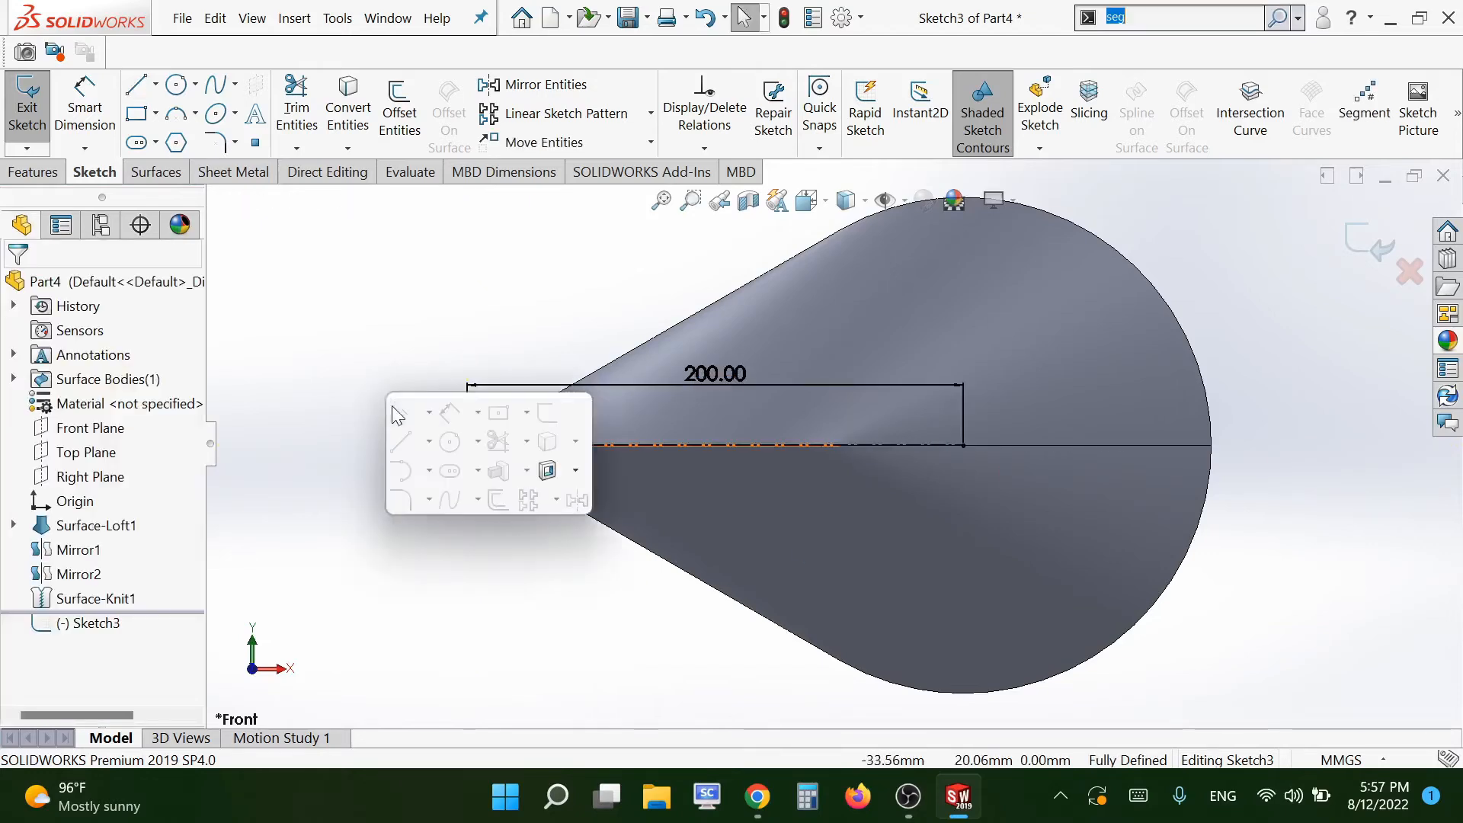
click(499, 499)
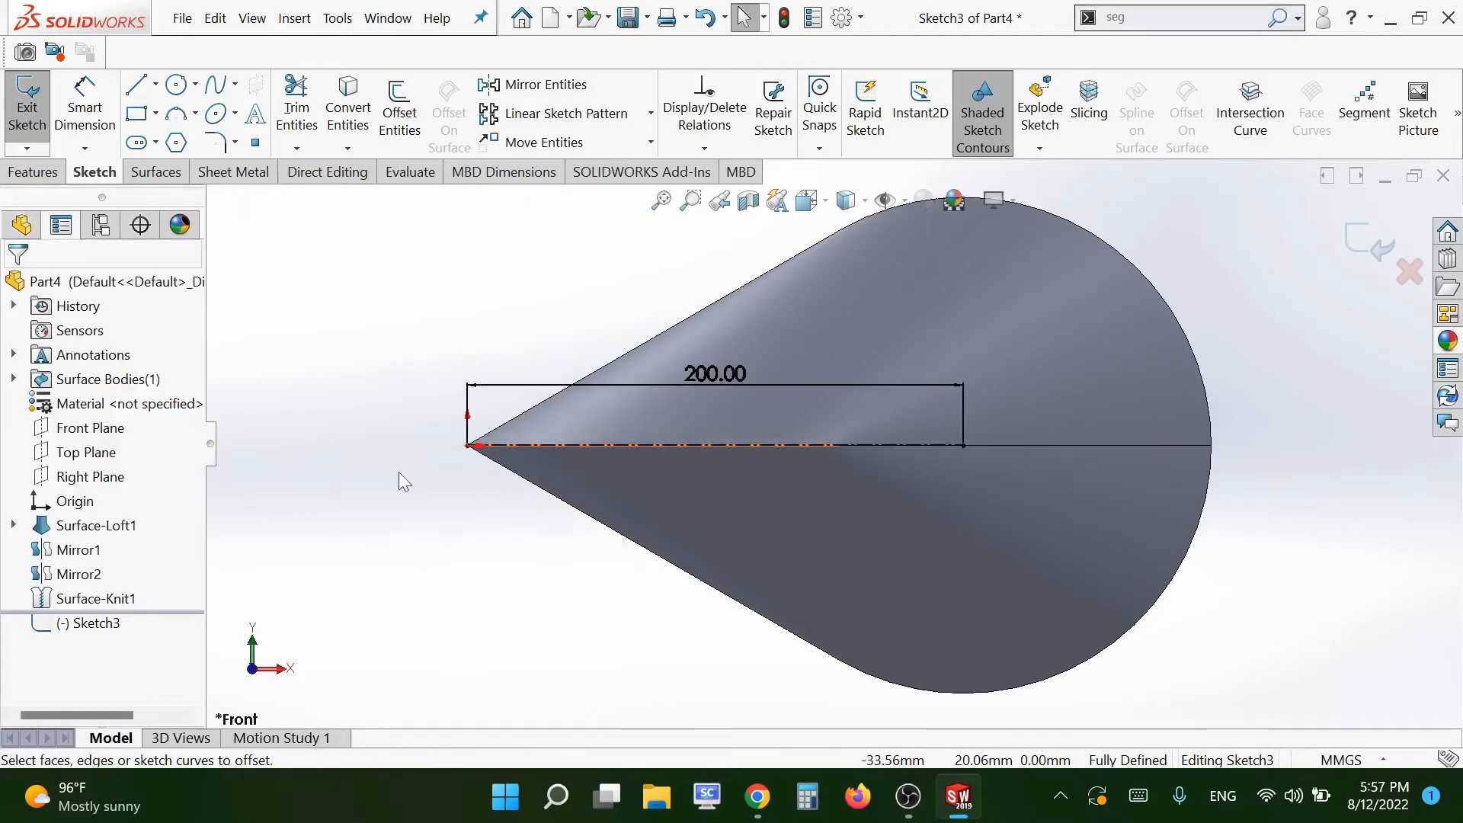
click(578, 442)
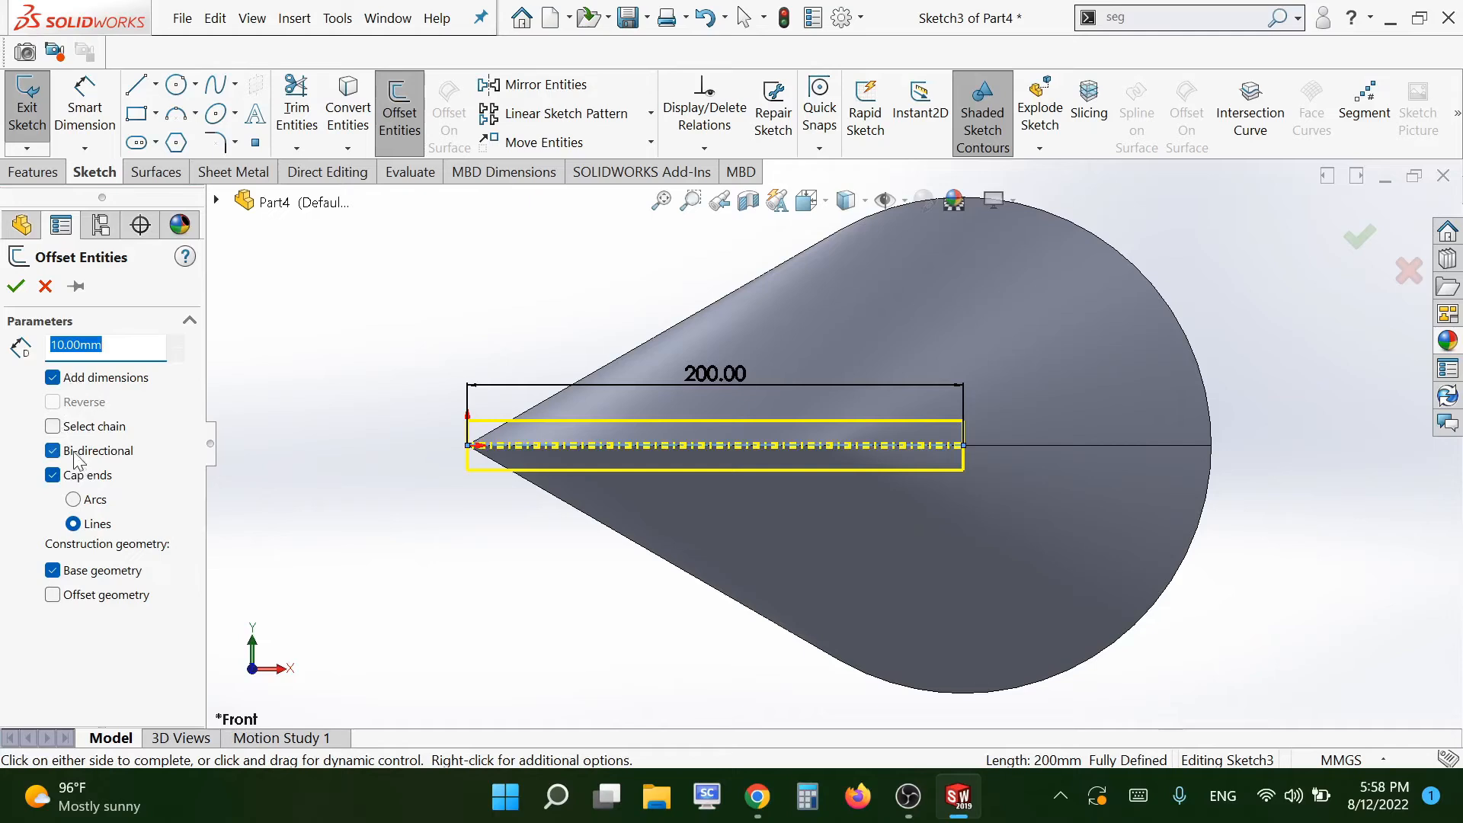
text(3)
key(Return)
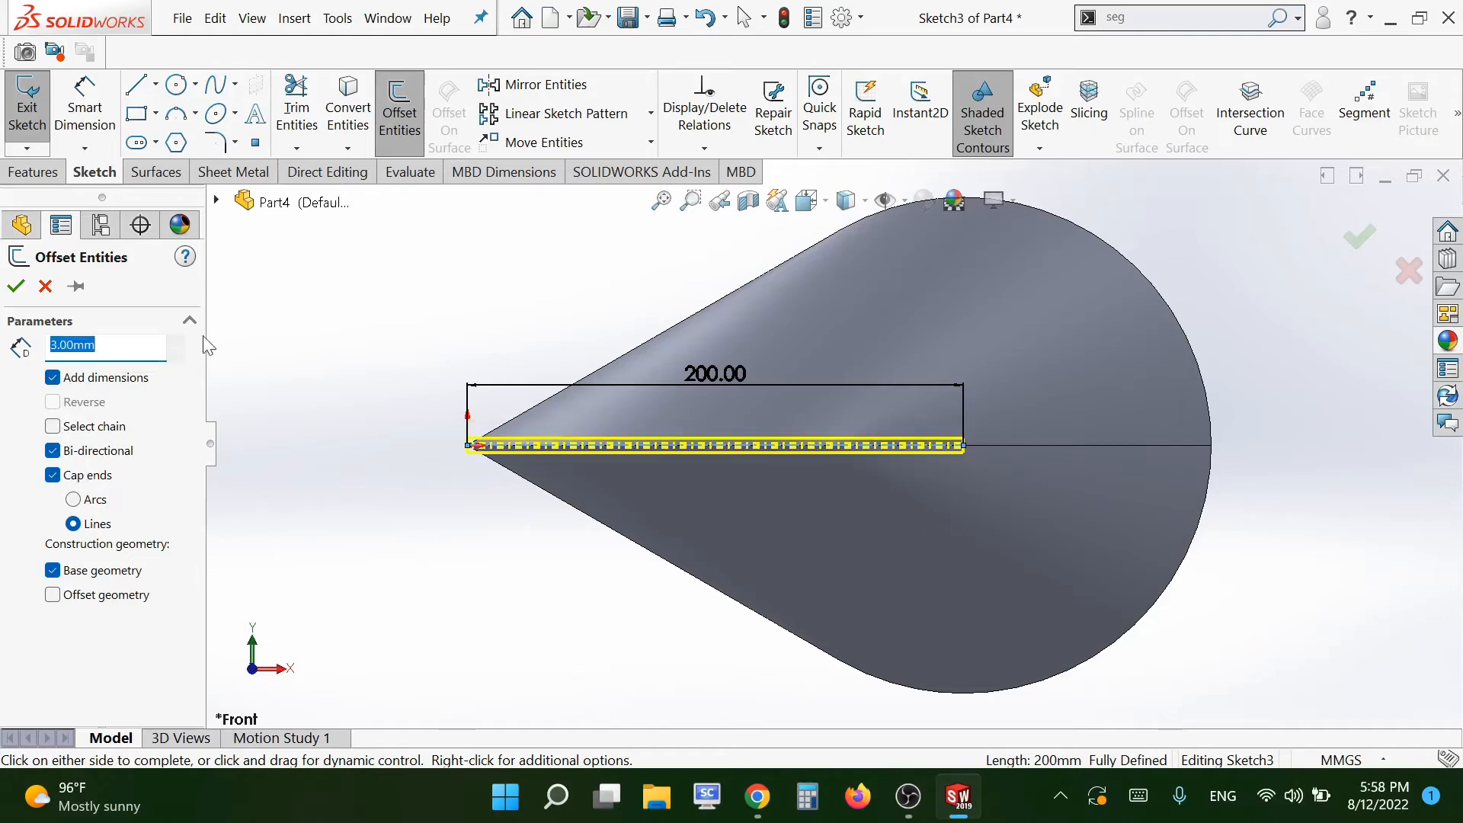
click(16, 287)
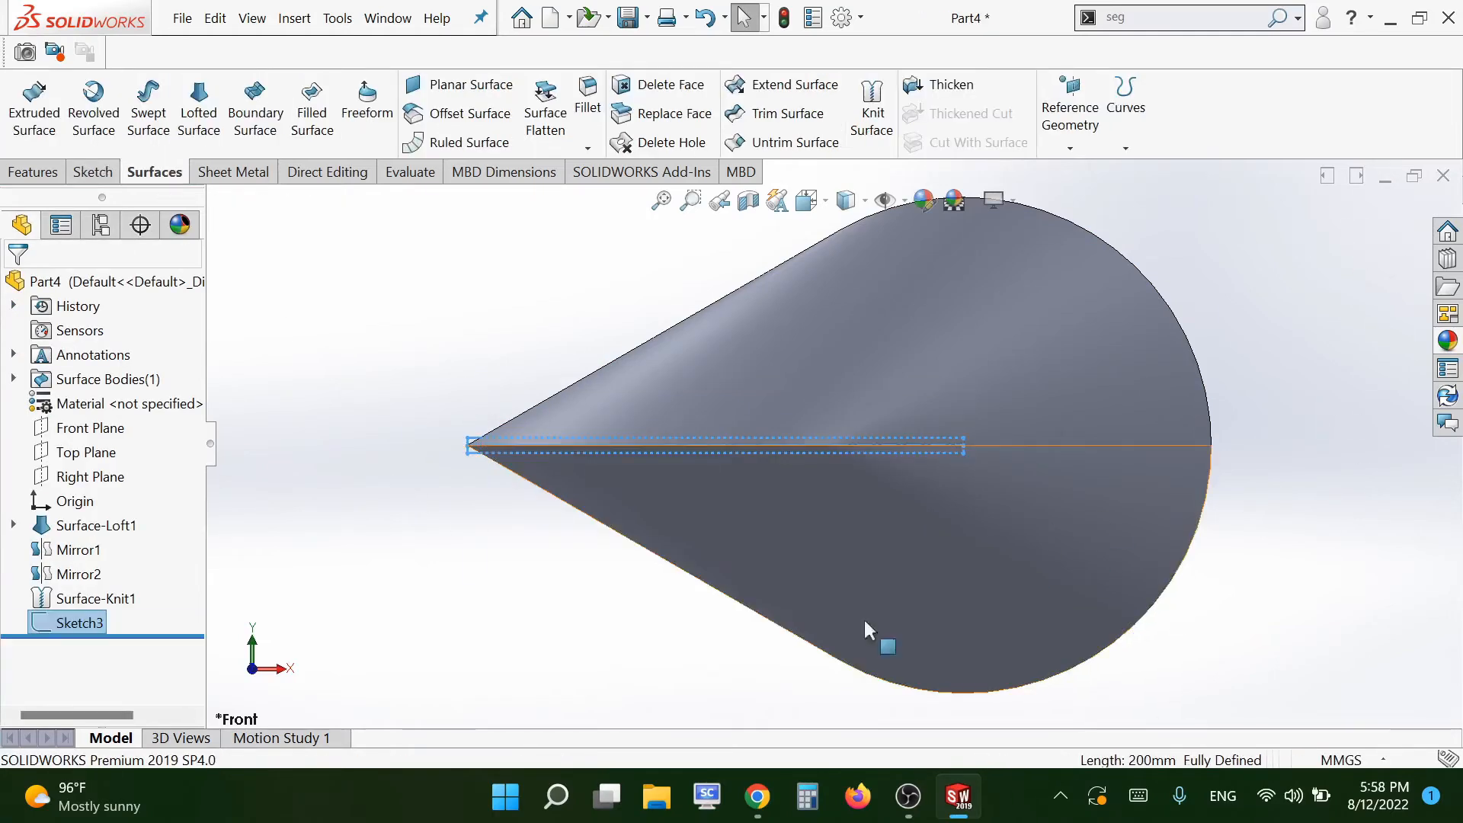
Trim the knitted surface with the narrow Sketch3 rectangle, keeping the large outer portion
click(789, 114)
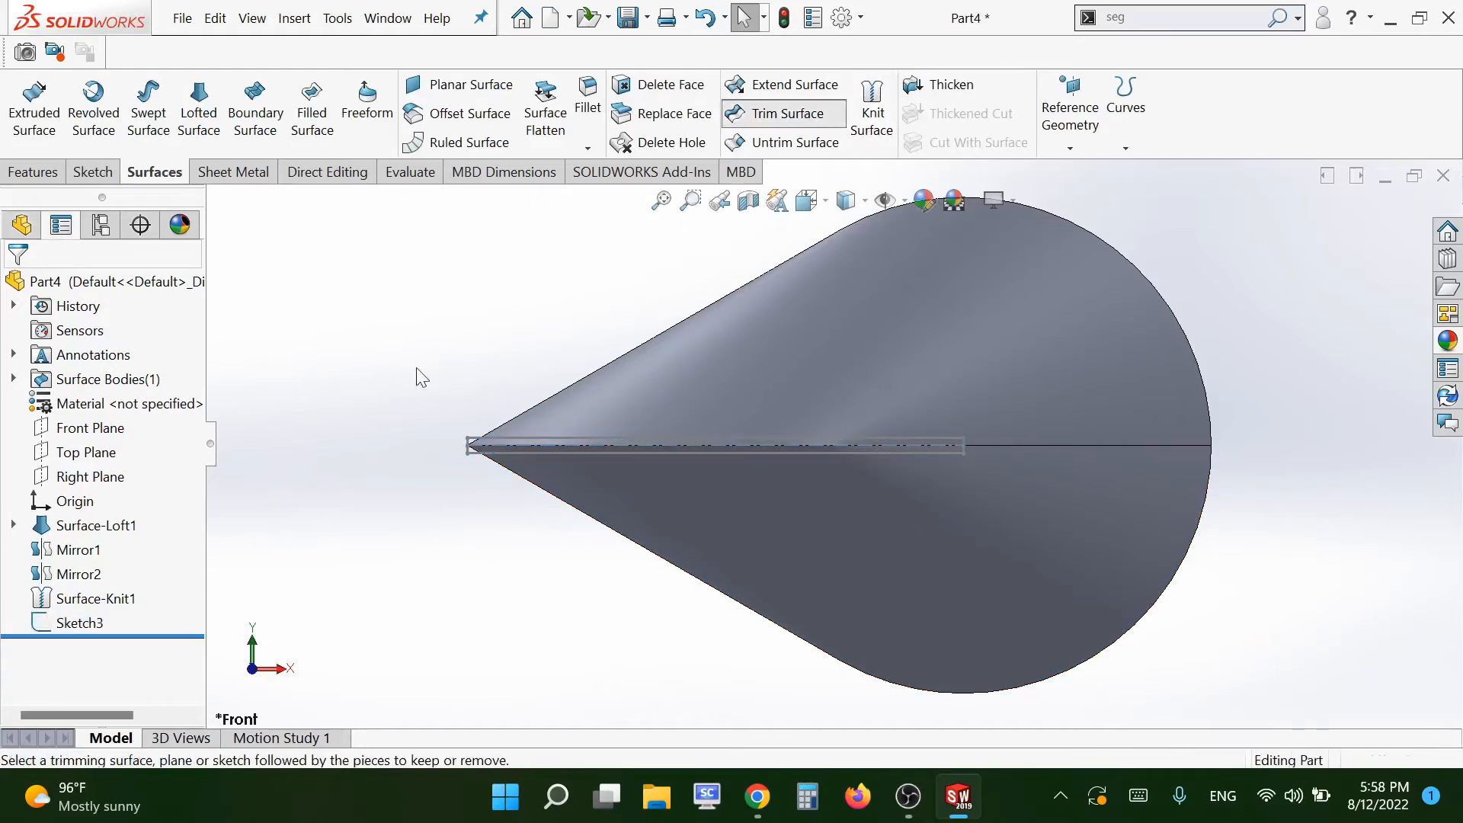
click(217, 203)
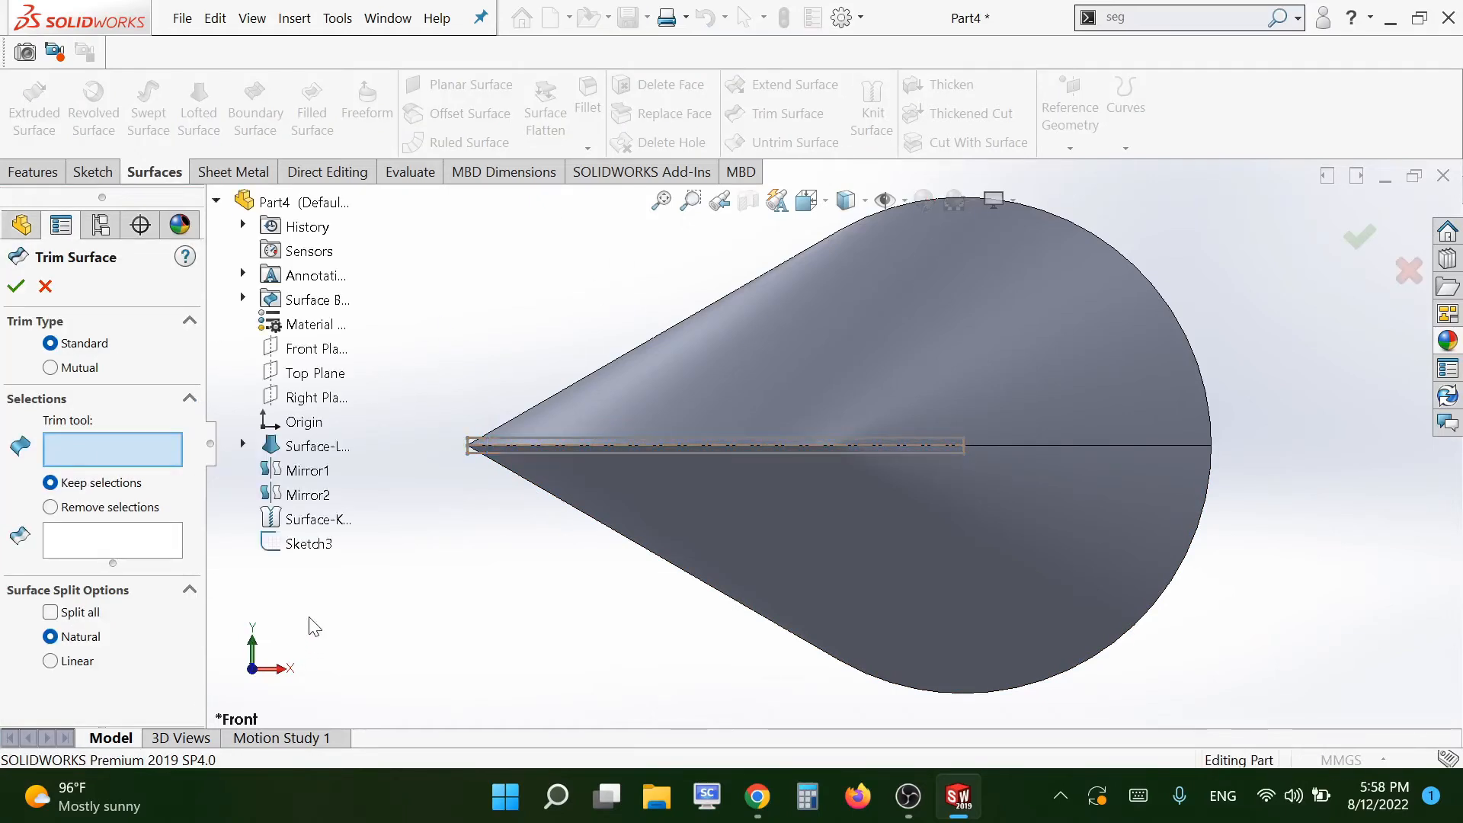
click(307, 545)
click(968, 535)
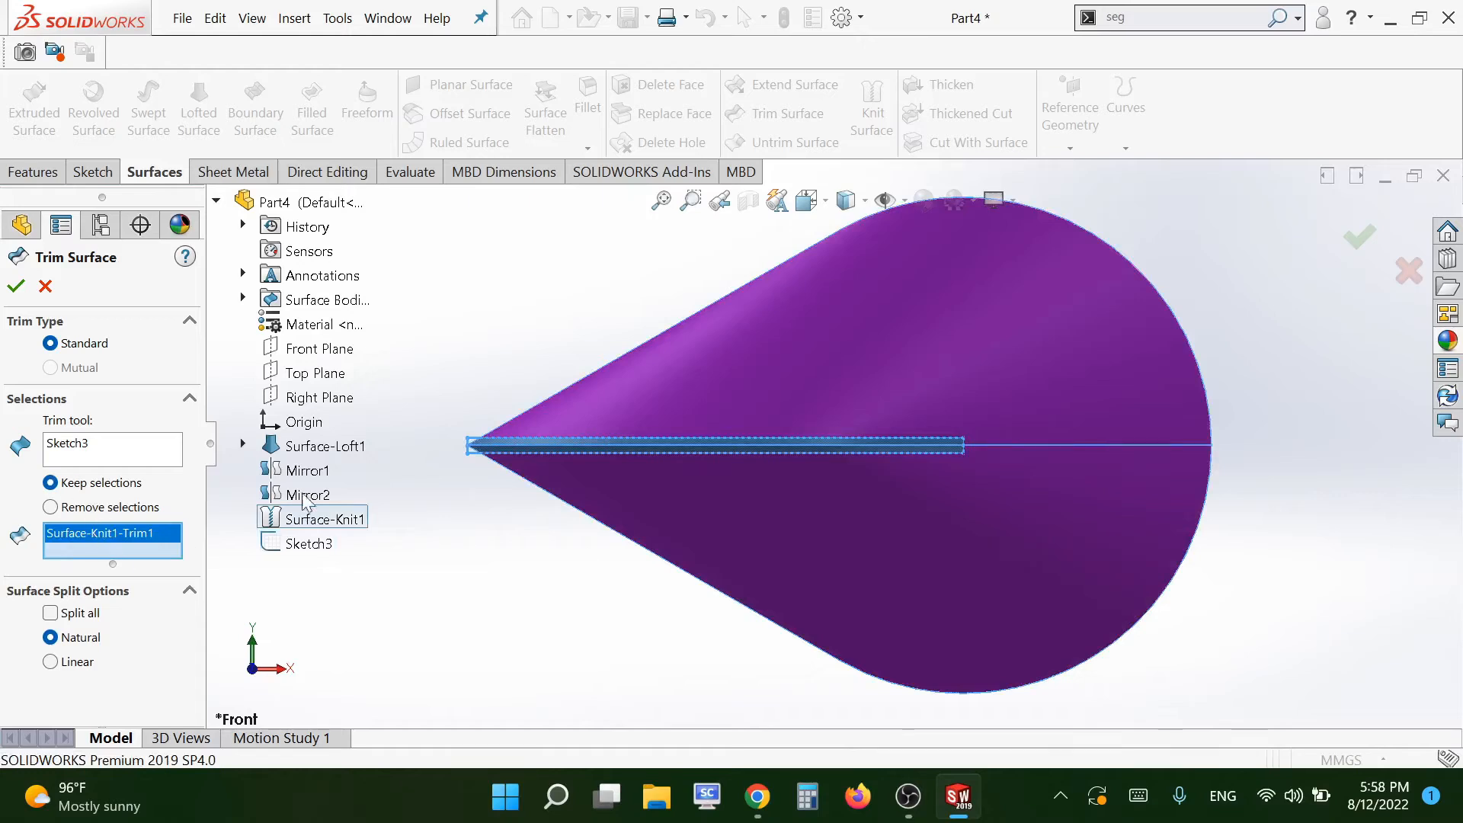
click(17, 287)
middle_drag(1251, 400, 1166, 499)
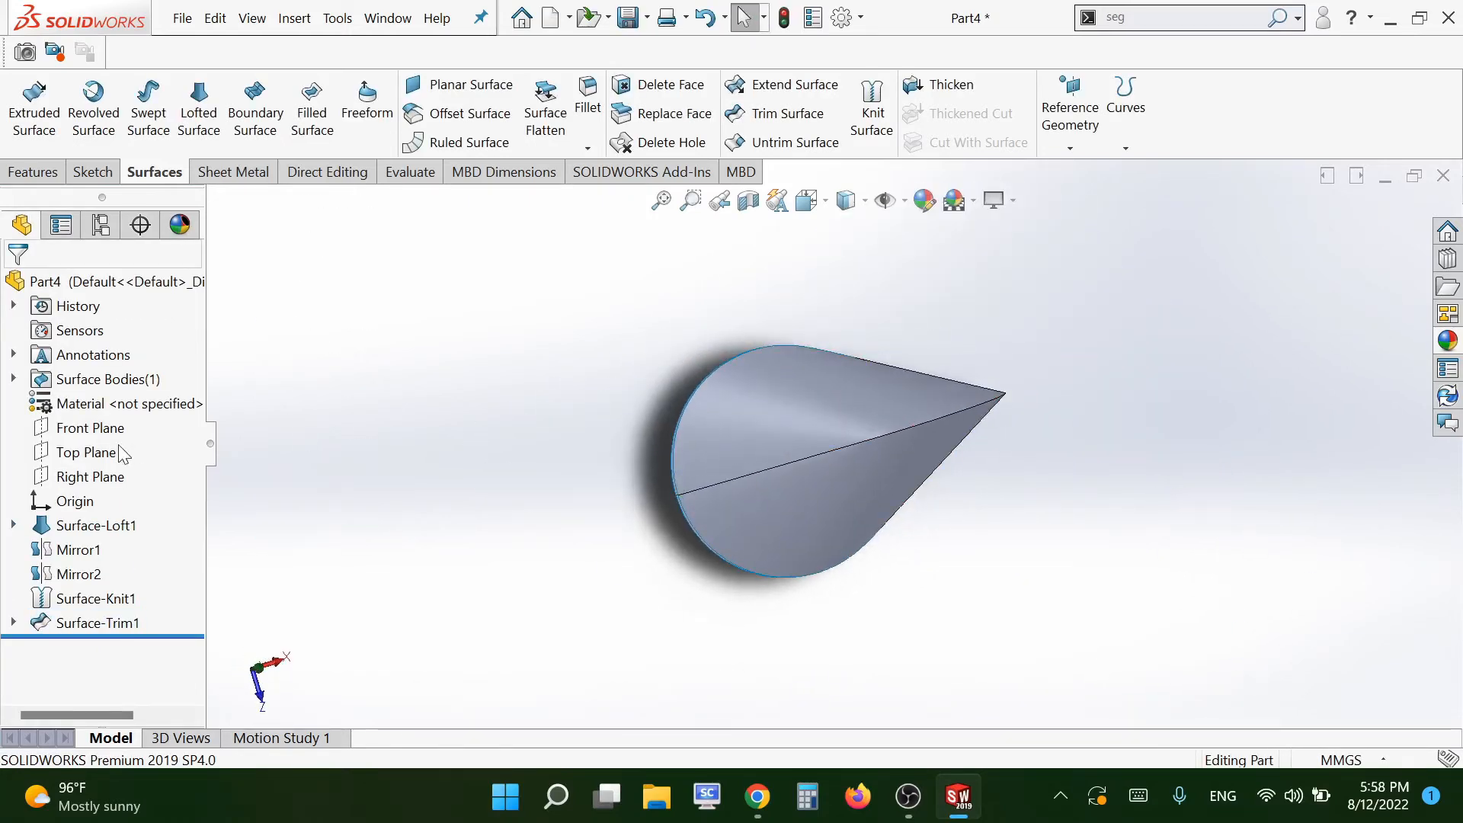
Start a sketch on the Top Plane and draw a horizontal 200 mm centerline inward from the surface's pointed tip
click(96, 457)
click(107, 423)
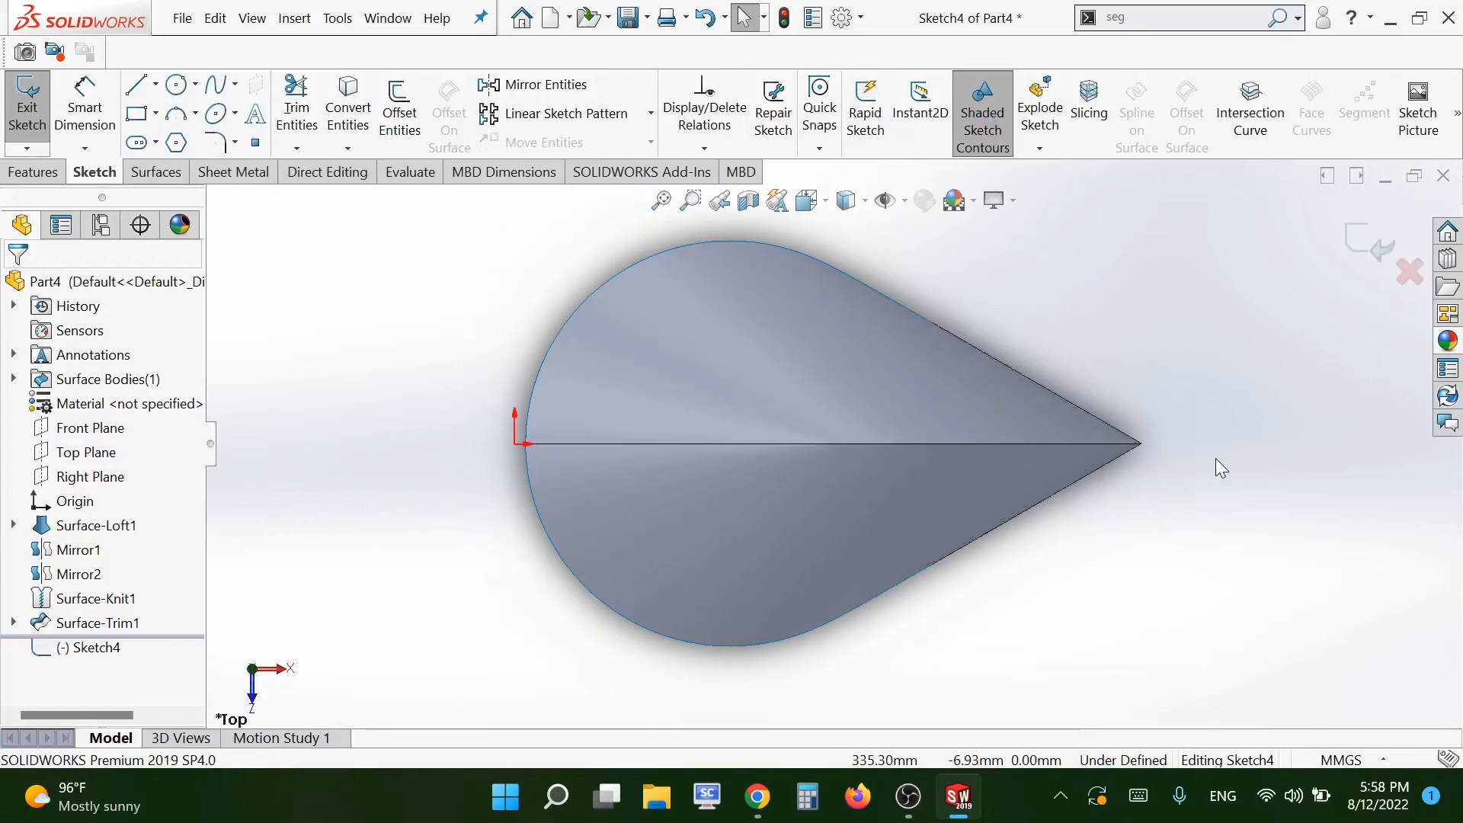
key(s)
click(1231, 468)
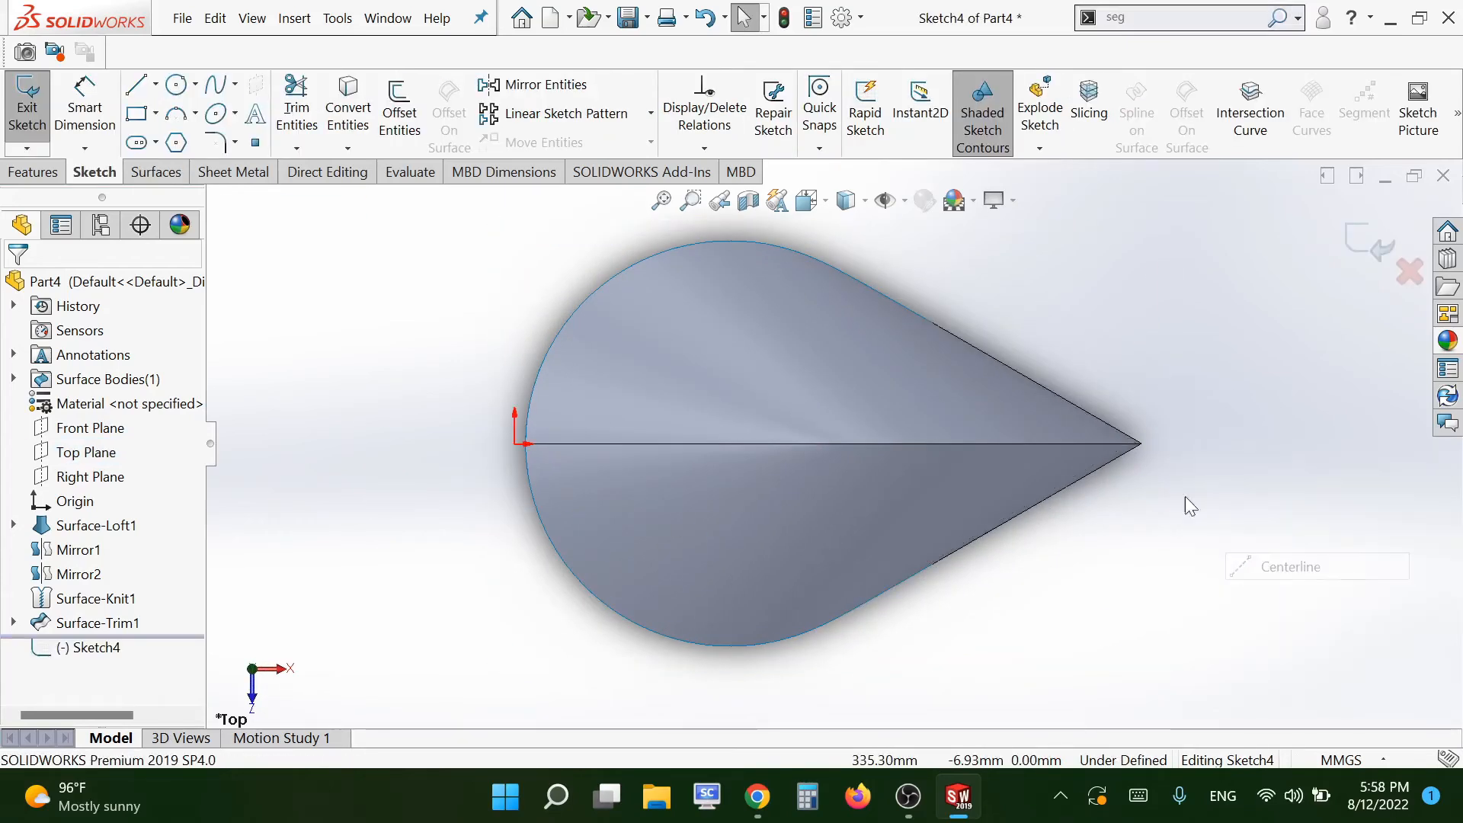
click(1141, 442)
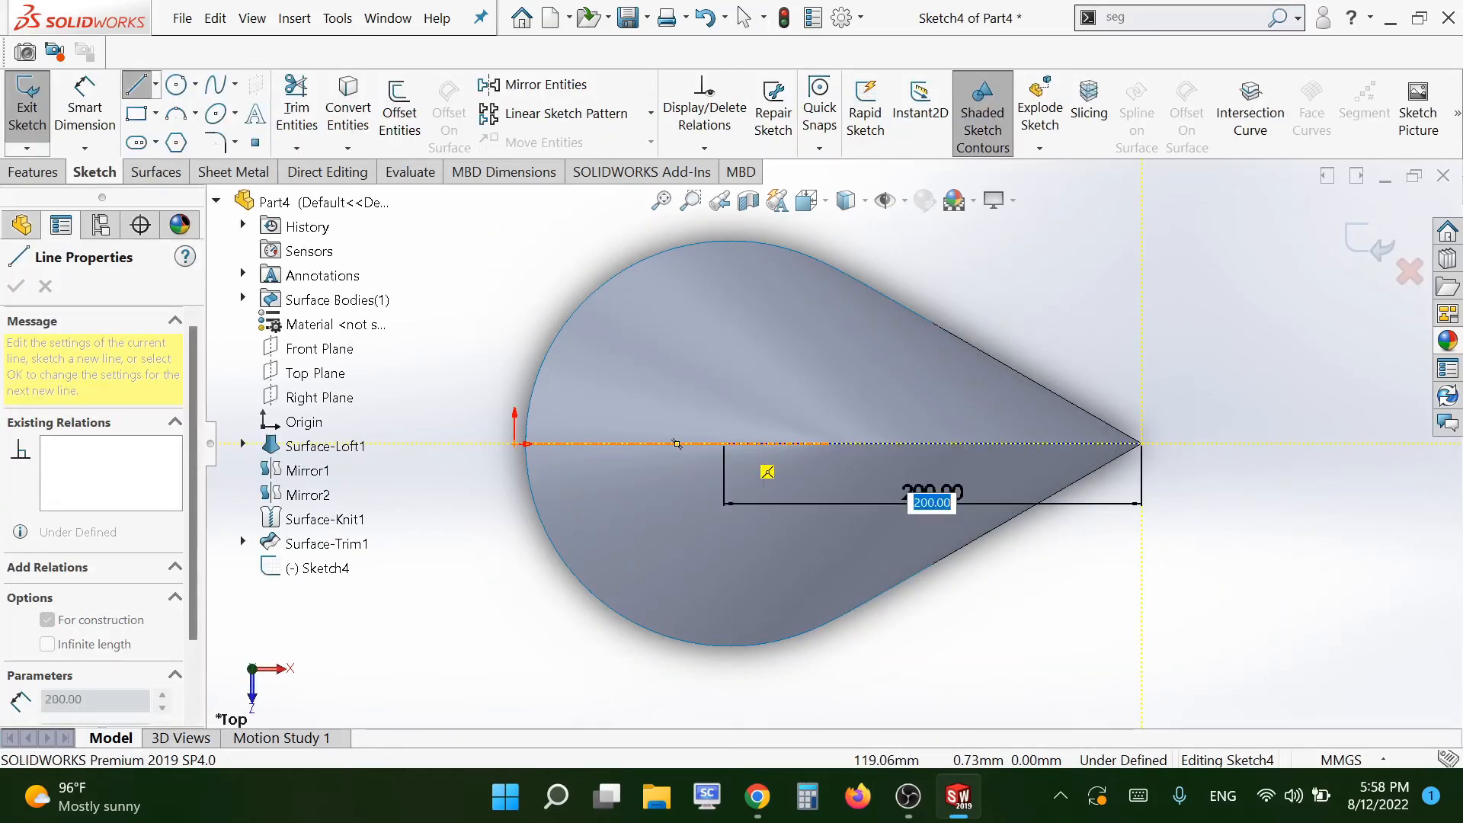
key(Escape)
key(Escape)
Offset the Top Plane centerline by 3 mm bi-directionally with line end caps, and exit the sketch
key(s)
click(1293, 490)
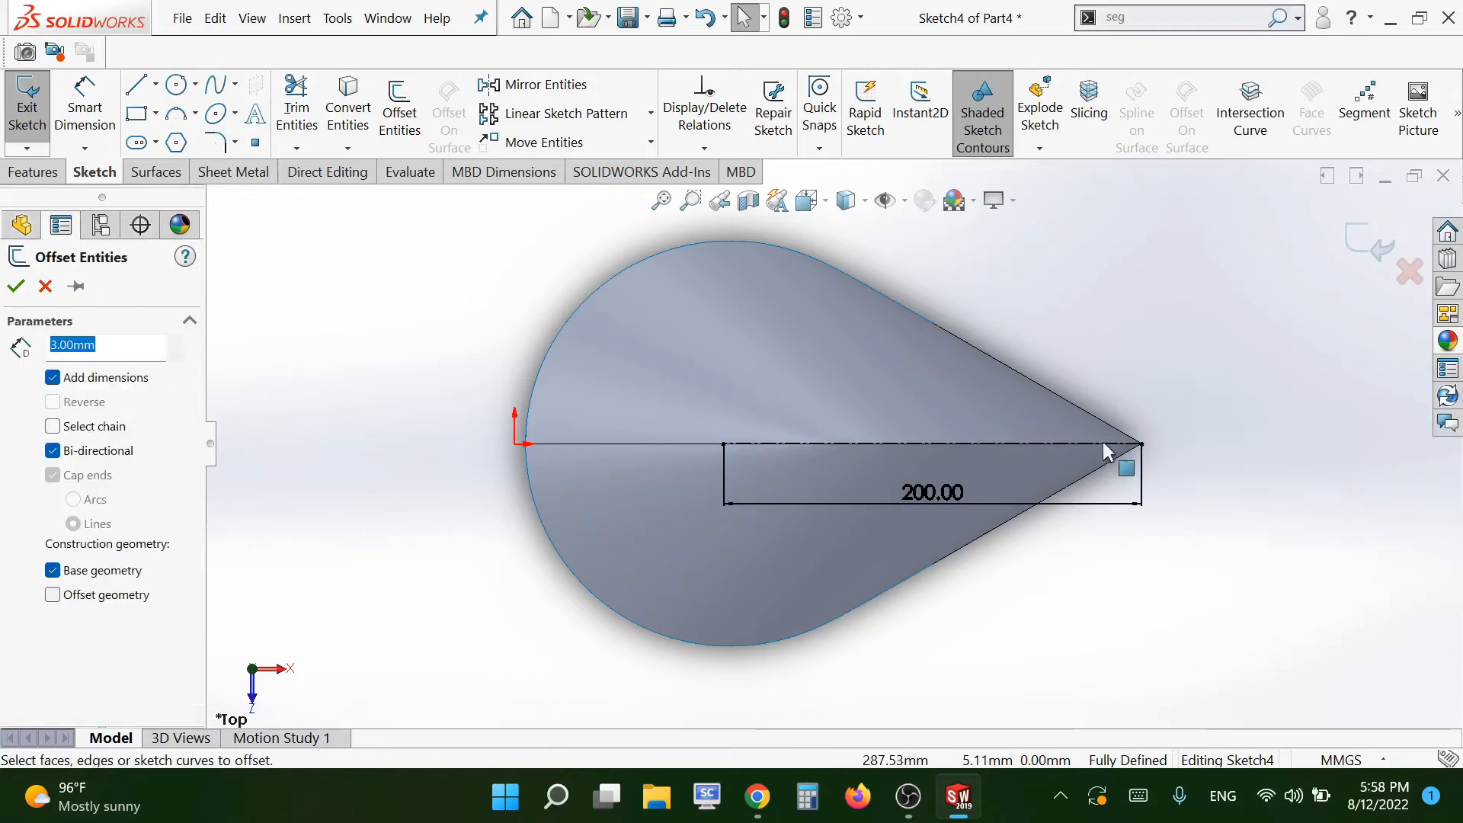
click(1106, 444)
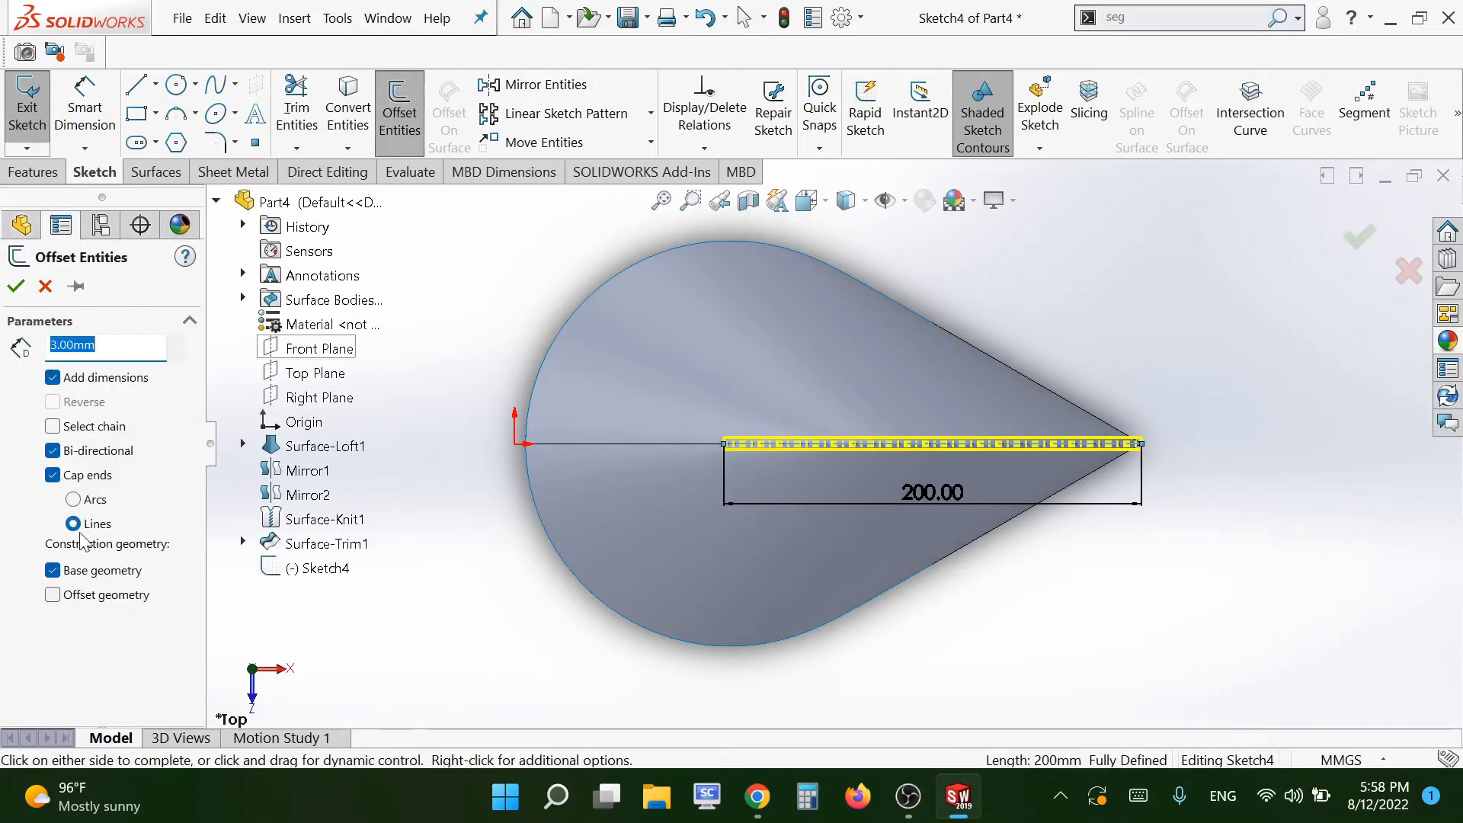
click(15, 286)
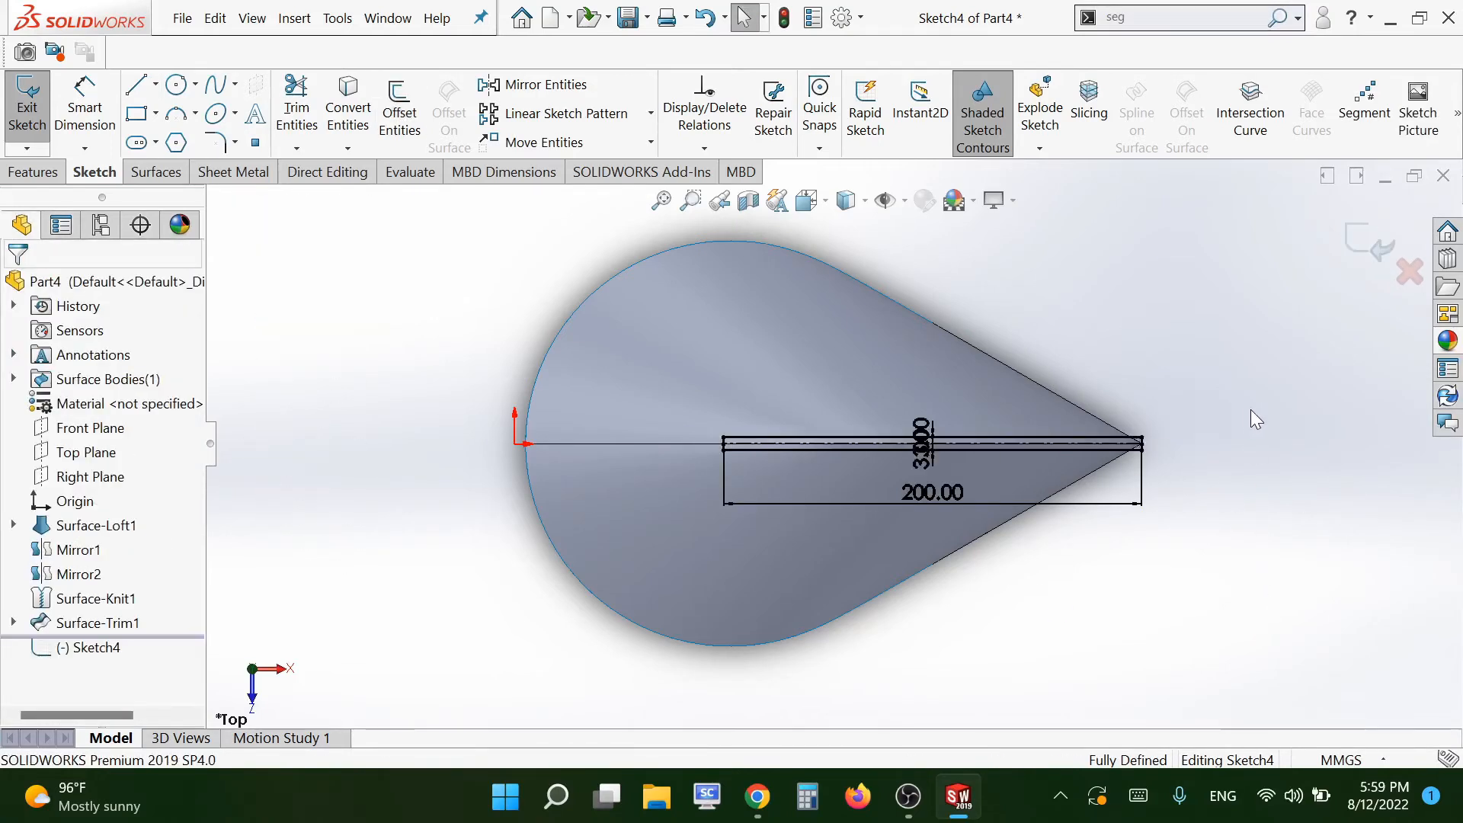
click(1350, 247)
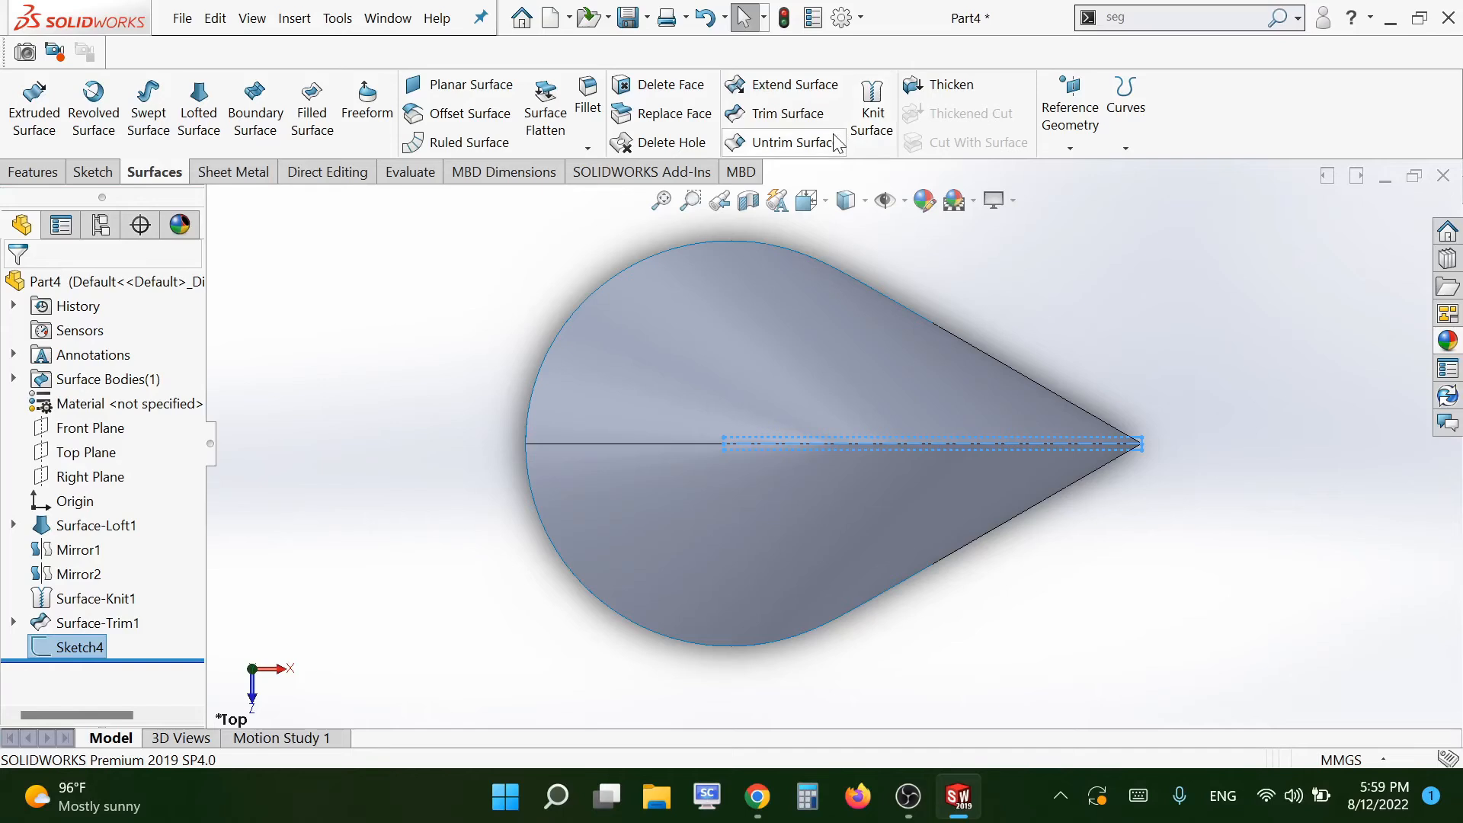
Trim the surface with the Sketch4 profile, keeping the large portion outside the narrow rectangle
click(798, 125)
click(93, 448)
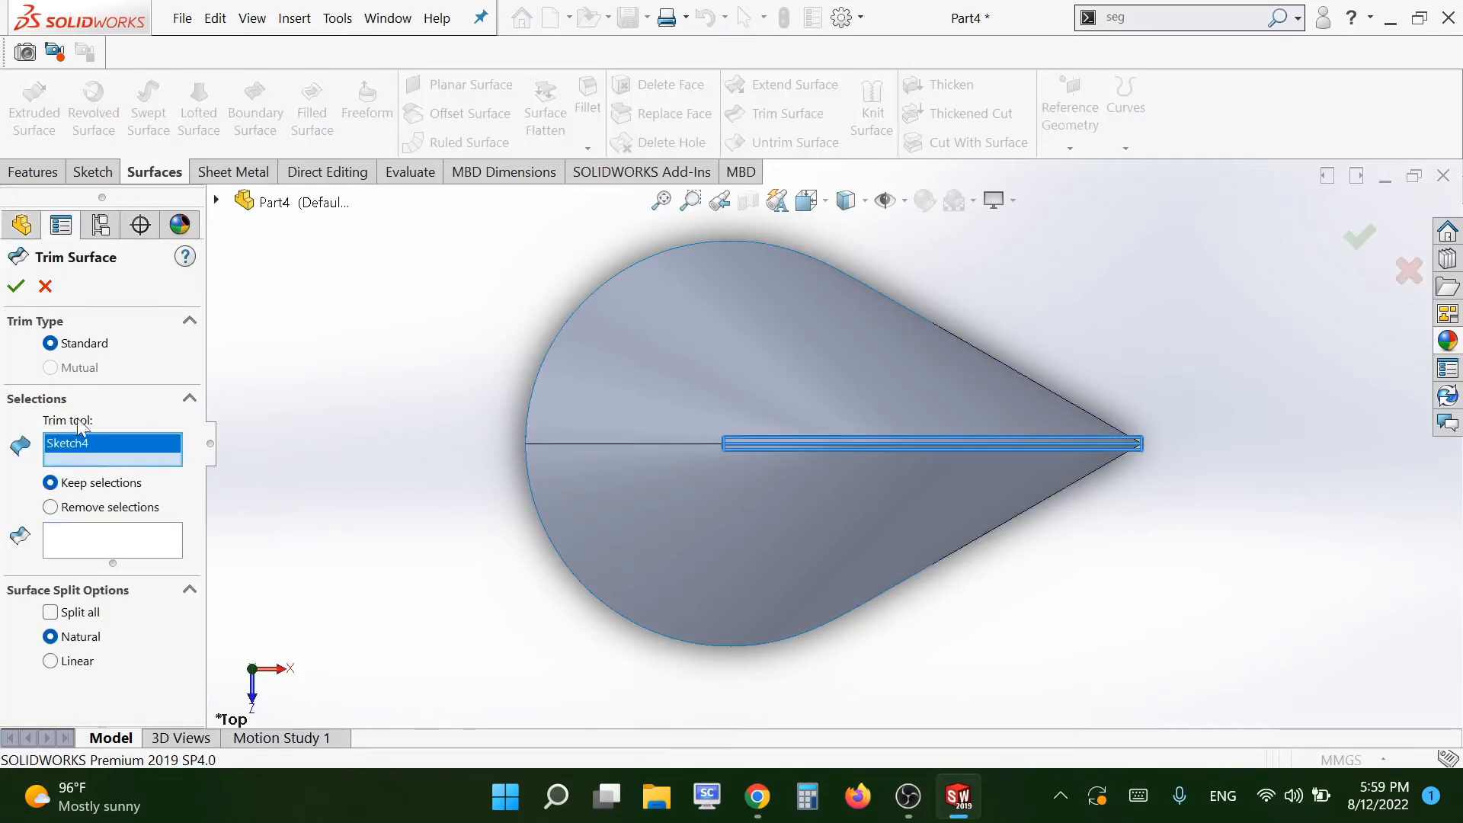
click(728, 556)
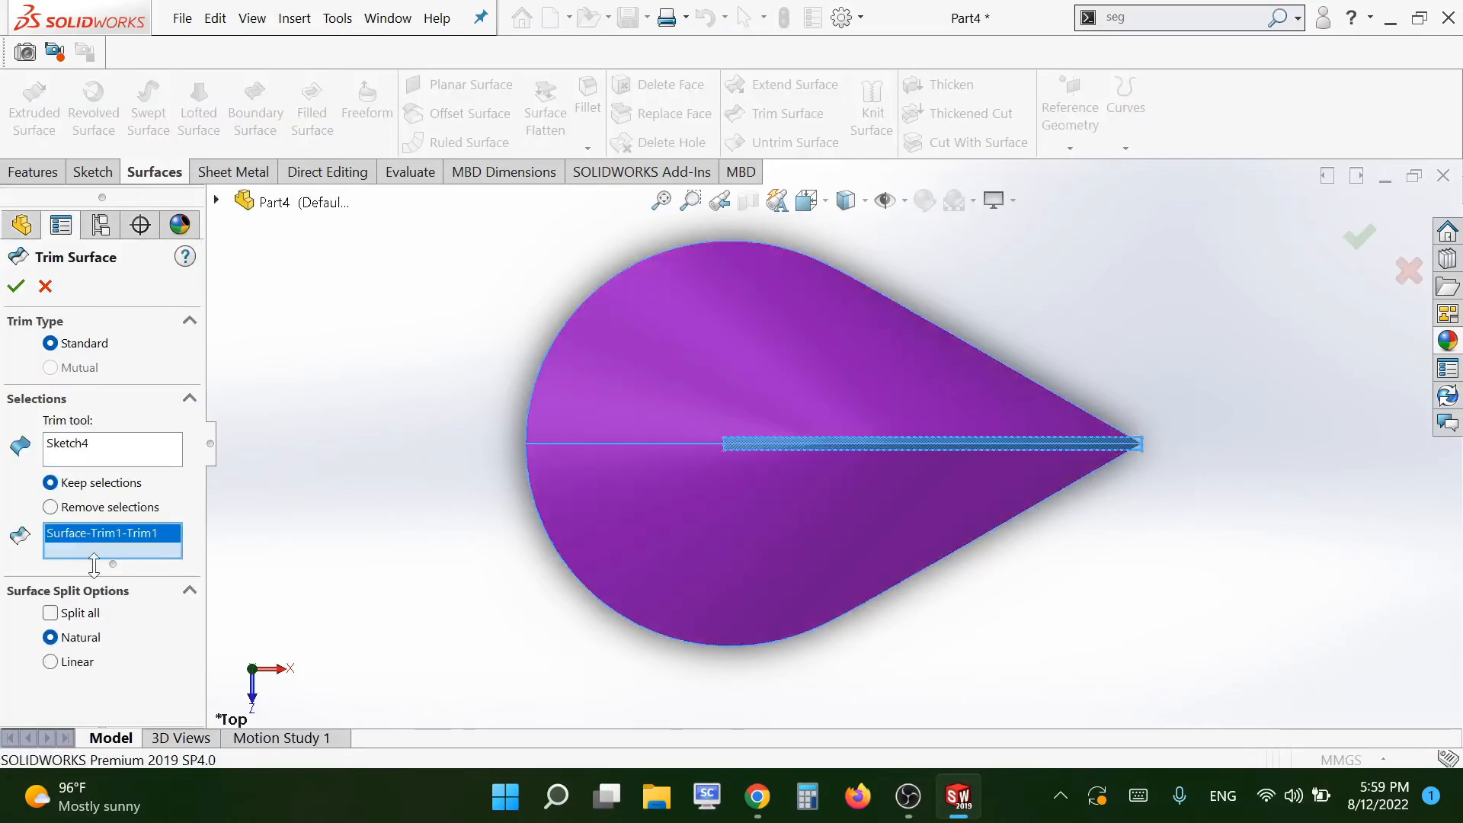
click(16, 288)
middle_drag(1209, 492, 1072, 499)
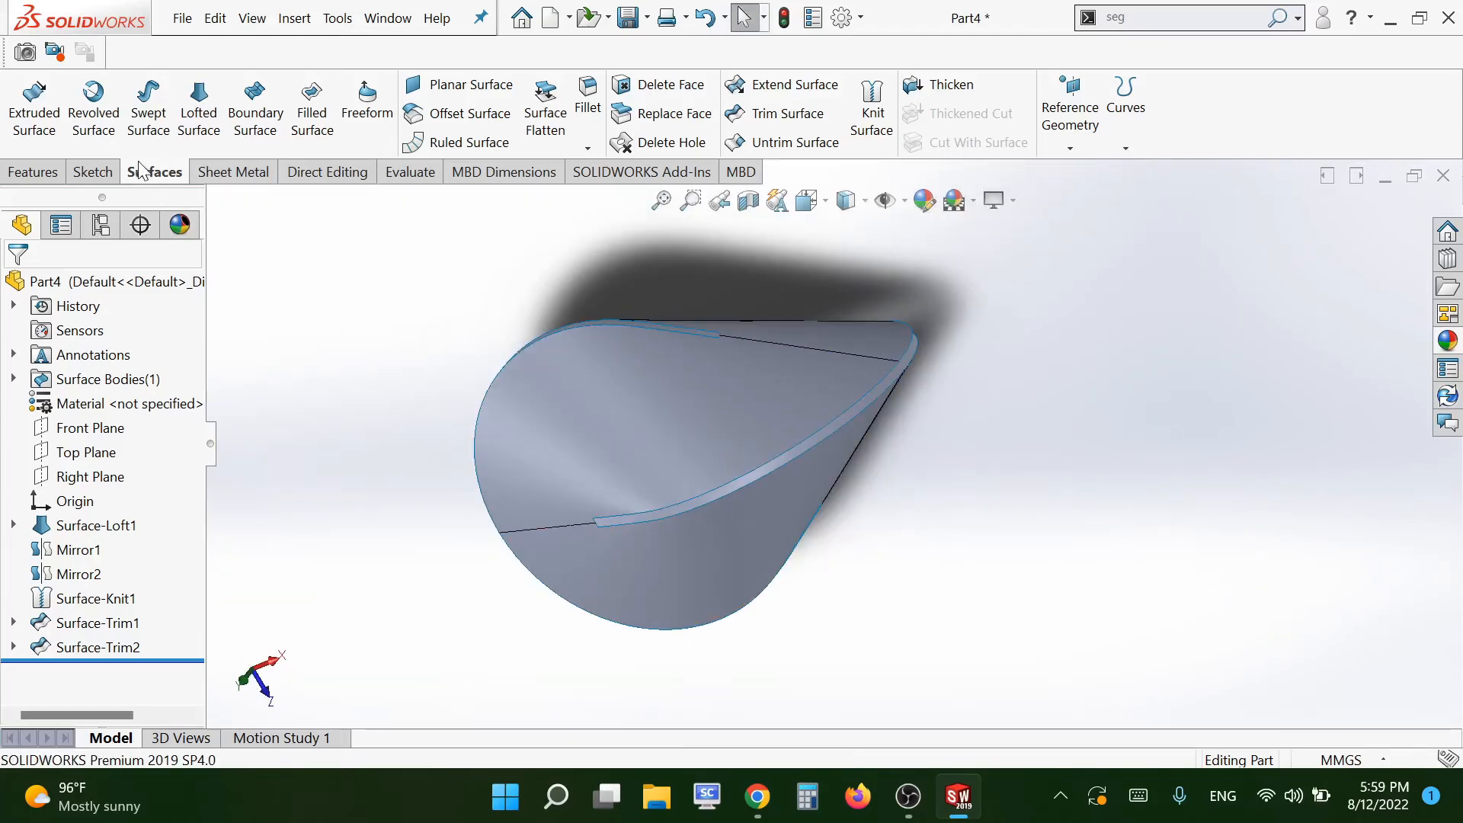
Fill the open strip along the front ridge with a Filled Surface from its open loop, using Curvature on all edges
click(312, 110)
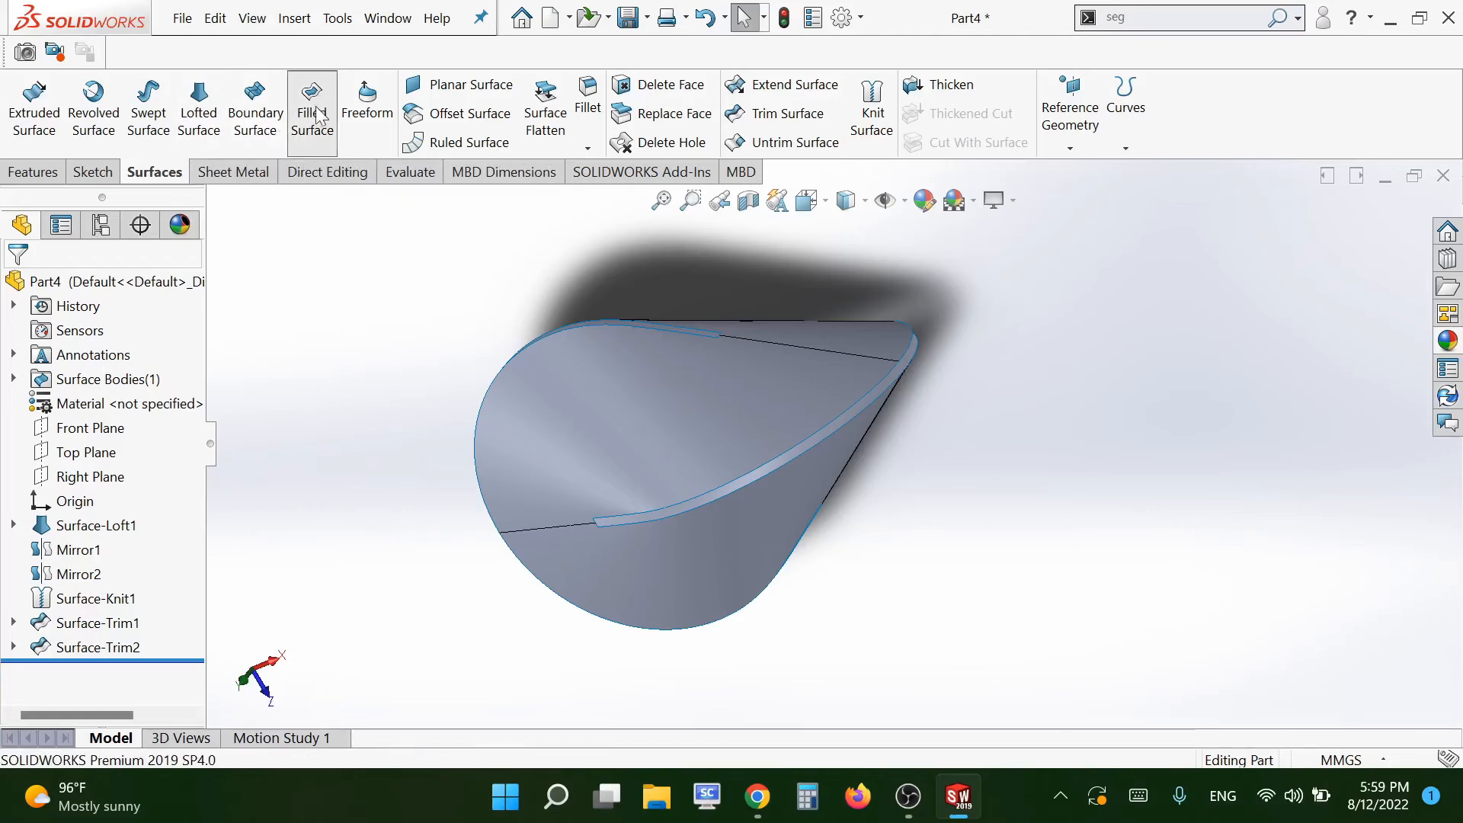
right_click(698, 496)
click(825, 446)
click(137, 600)
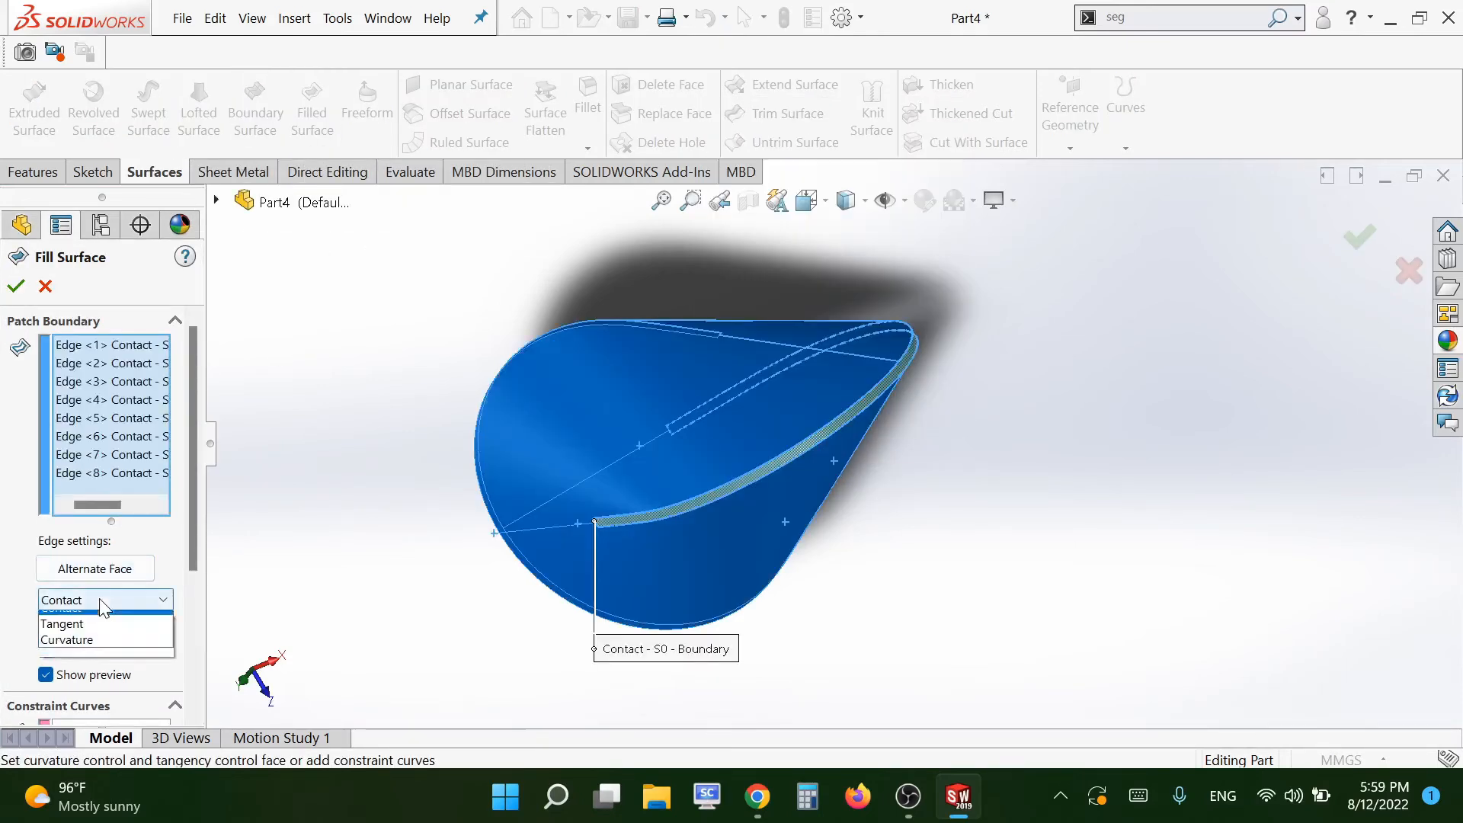
click(105, 644)
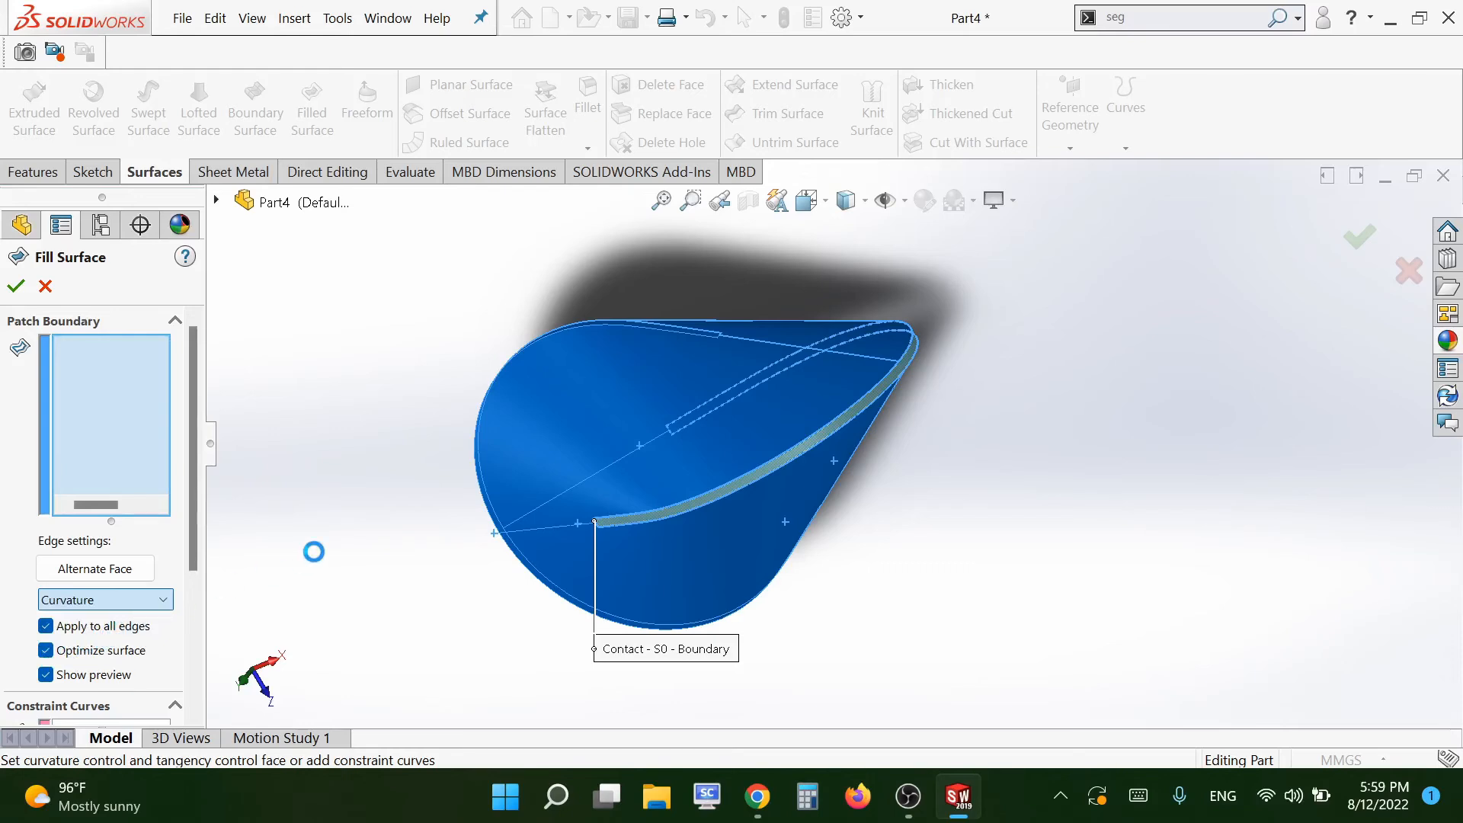
middle_drag(378, 585, 346, 527)
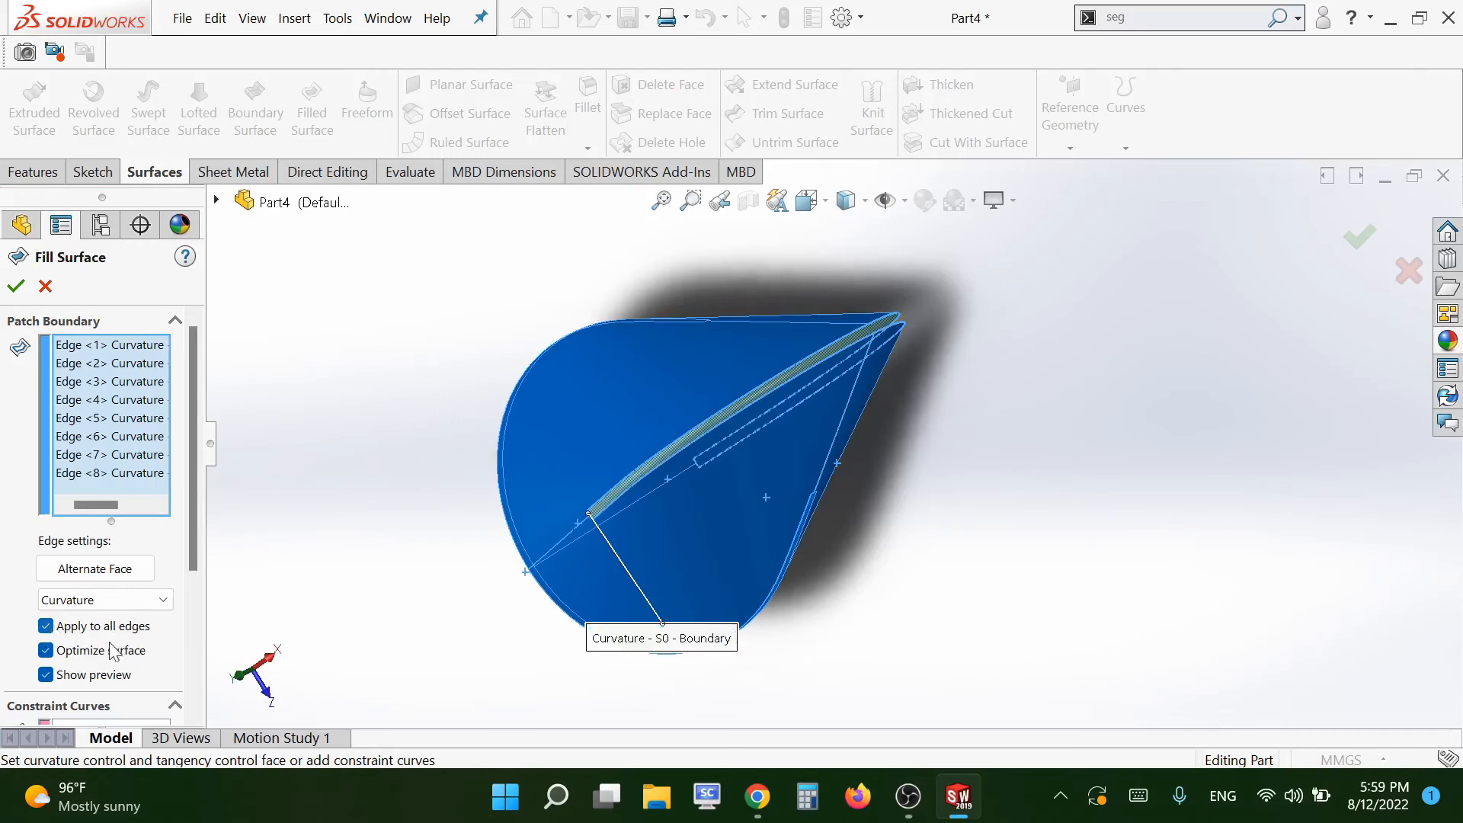
click(16, 286)
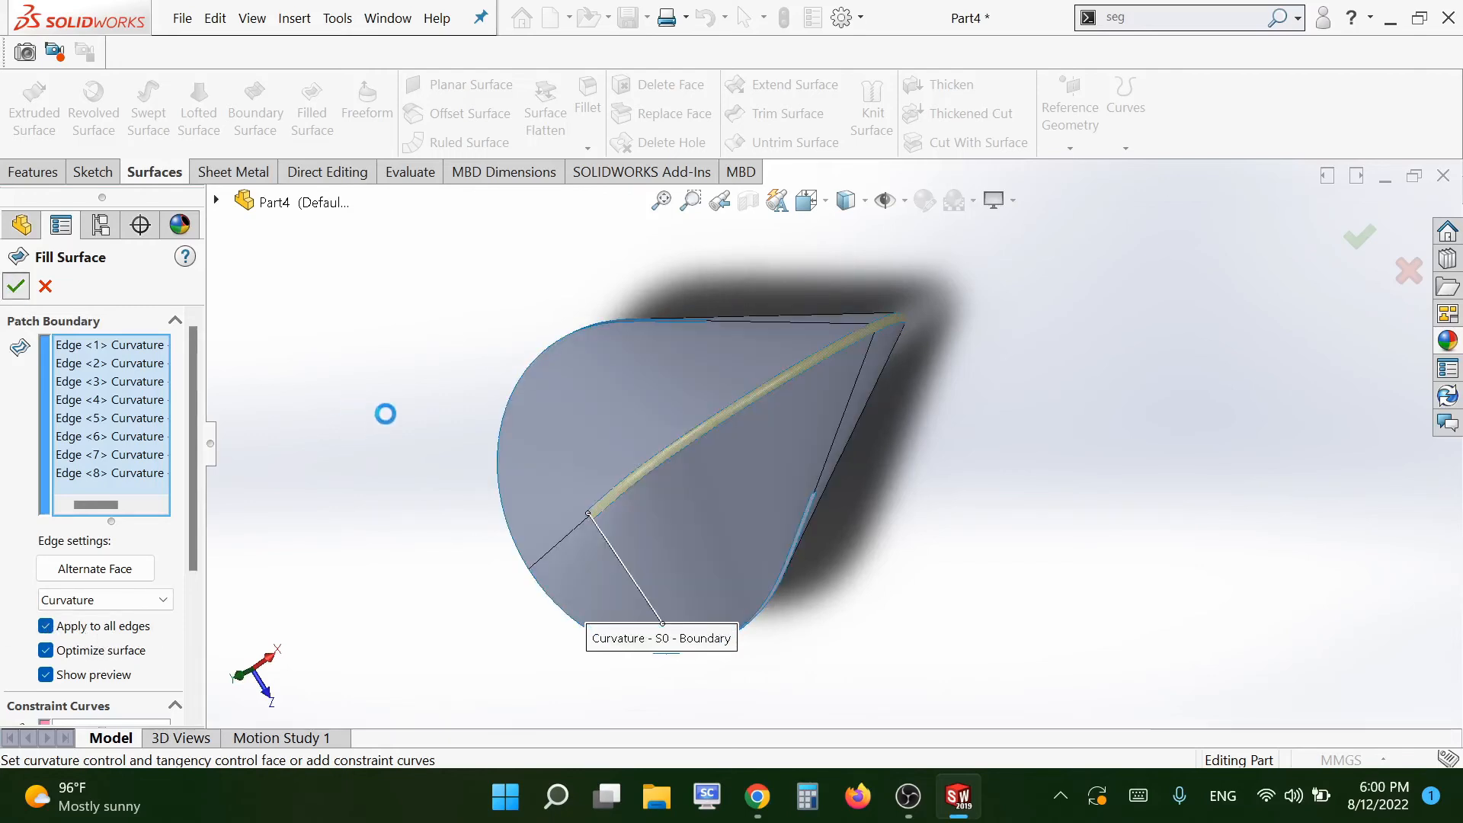
Fill the remaining open strip along the opposite ridge with a Filled Surface from its open loop, using Curvature on all edges
middle_drag(846, 415, 886, 514)
scroll(886, 514, down, 3)
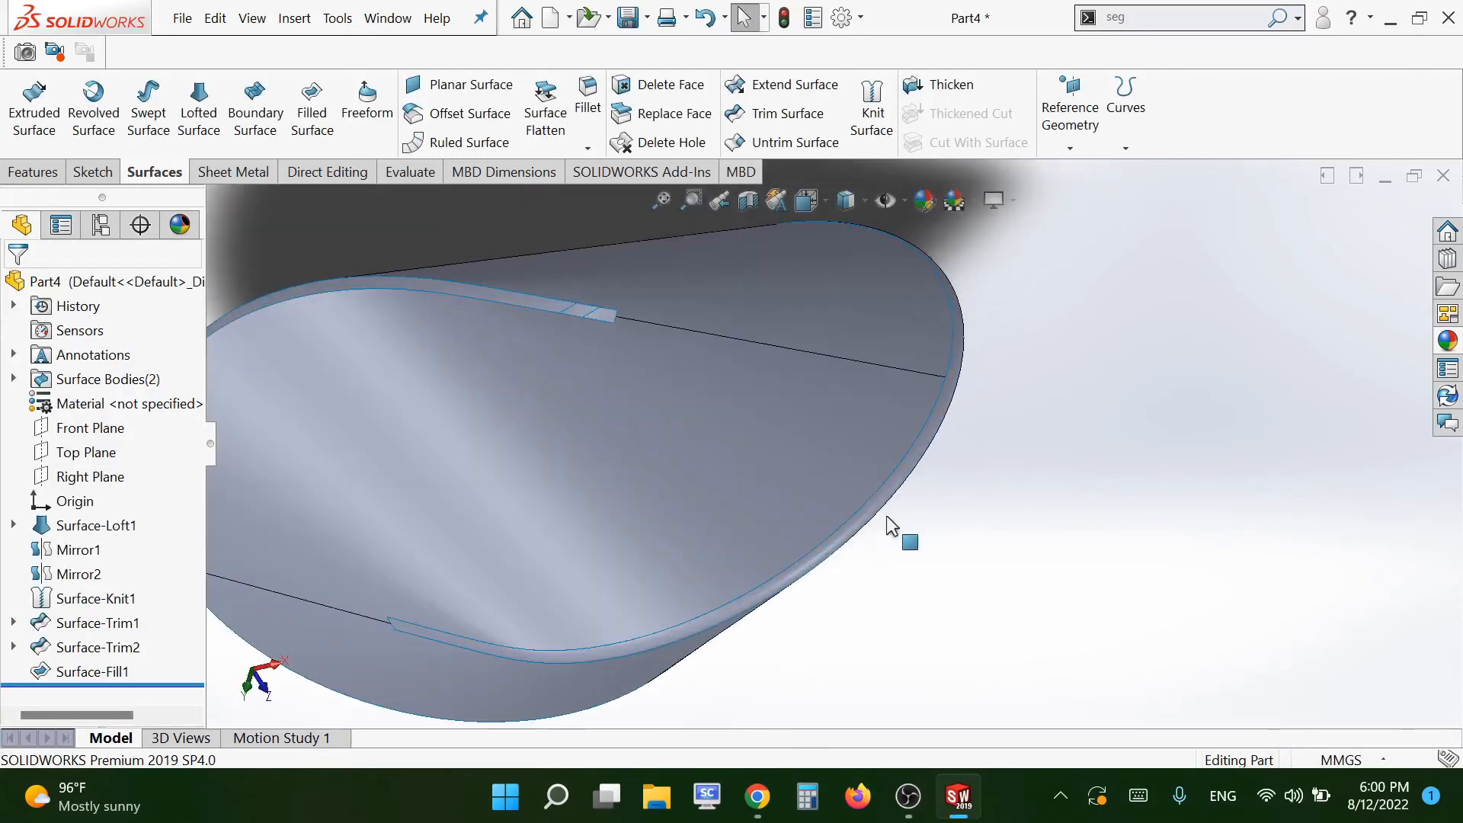
scroll(887, 524, up, 5)
middle_drag(1054, 471, 422, 353)
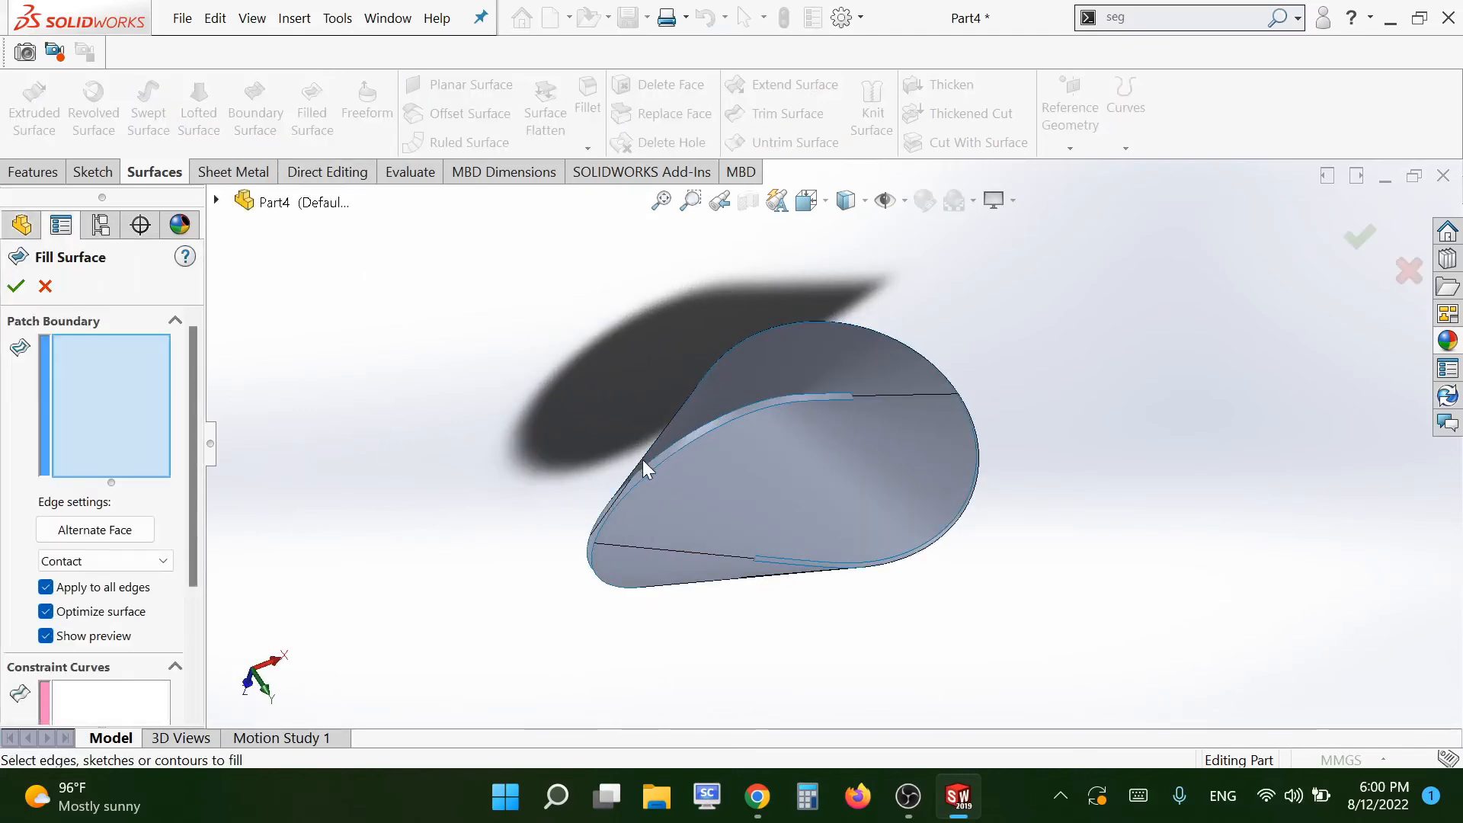
scroll(646, 460, down, 5)
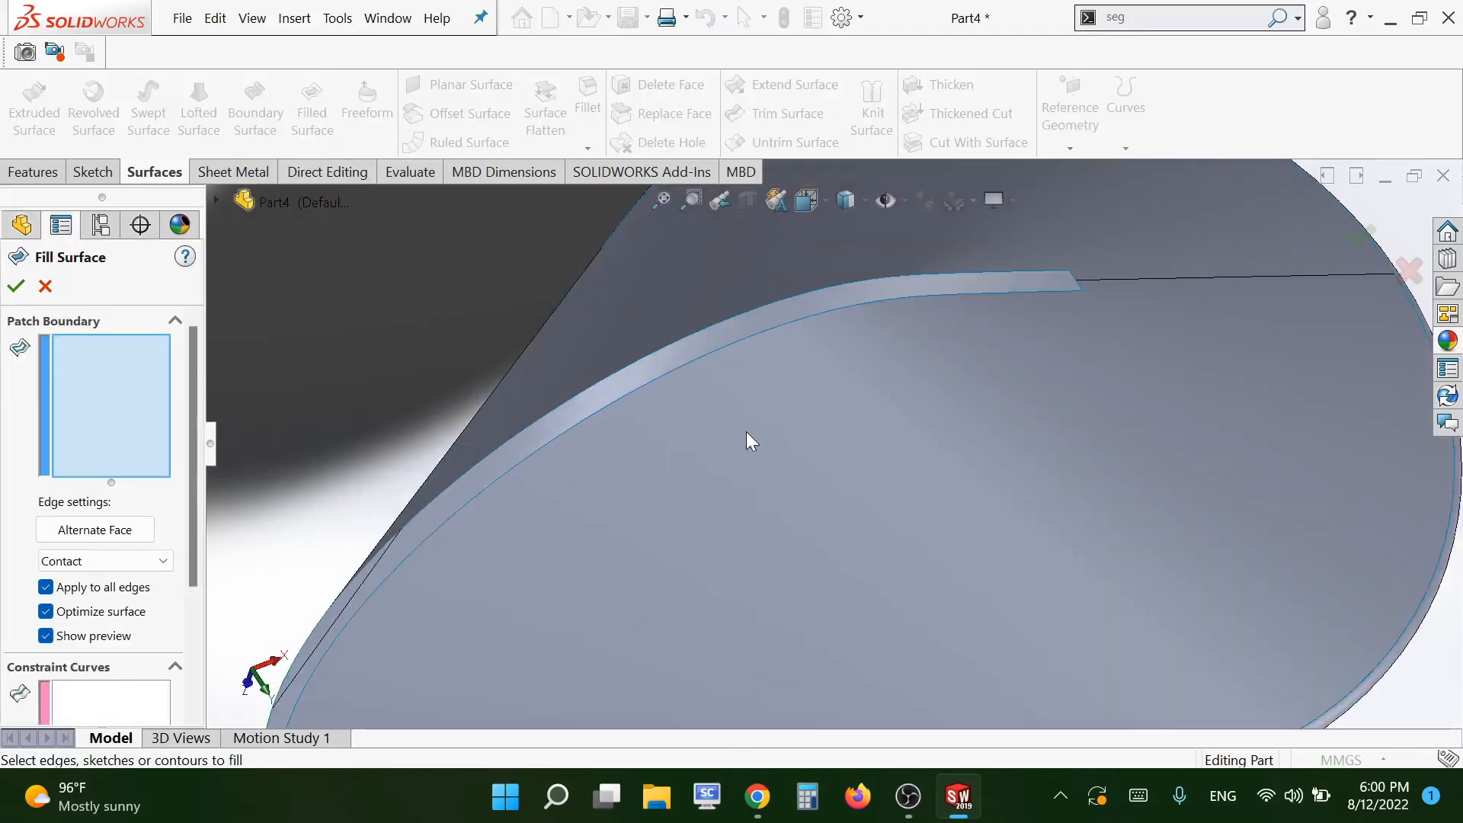
right_click(684, 364)
click(772, 722)
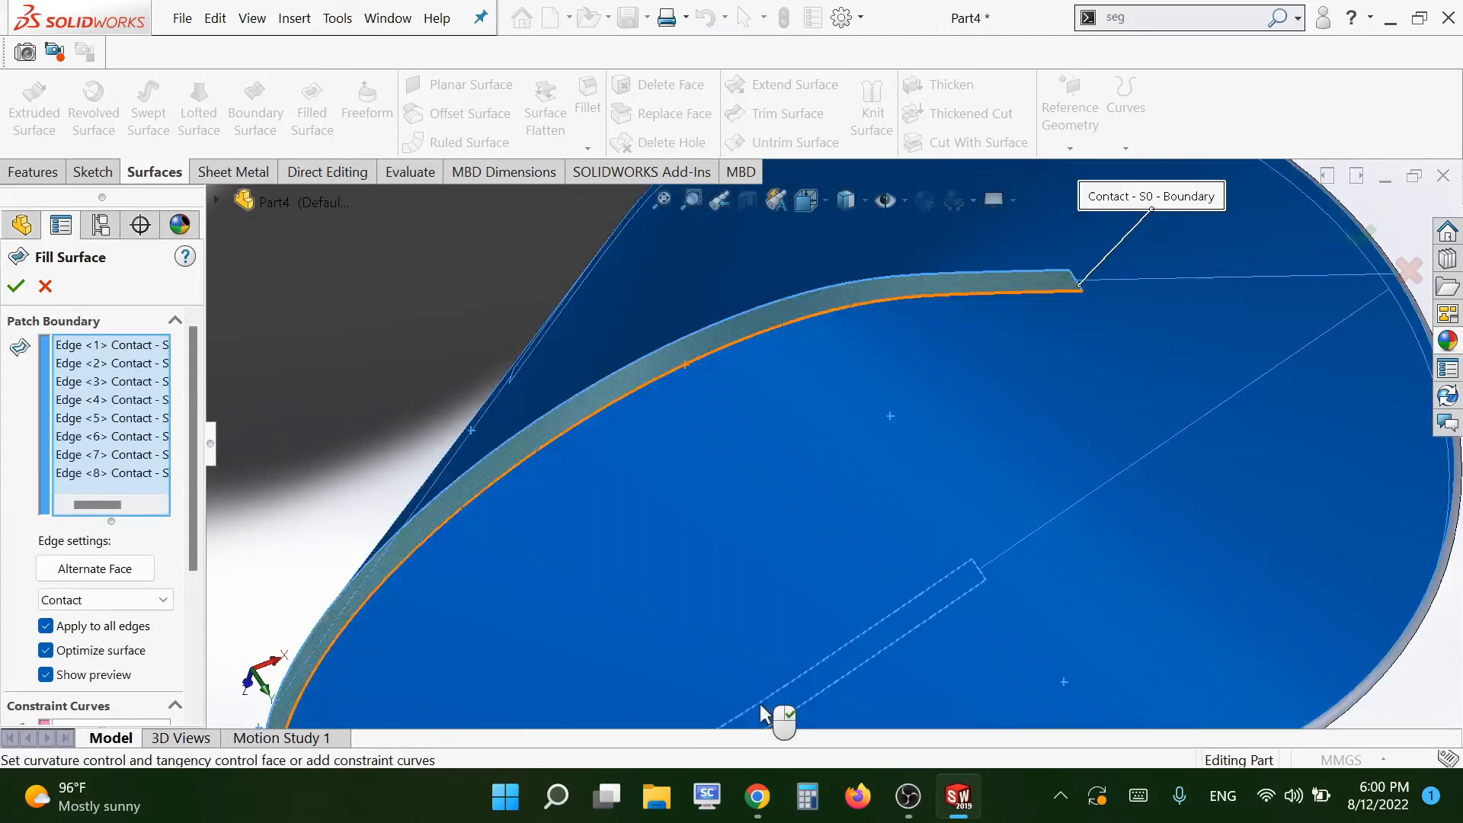
key(f)
click(141, 600)
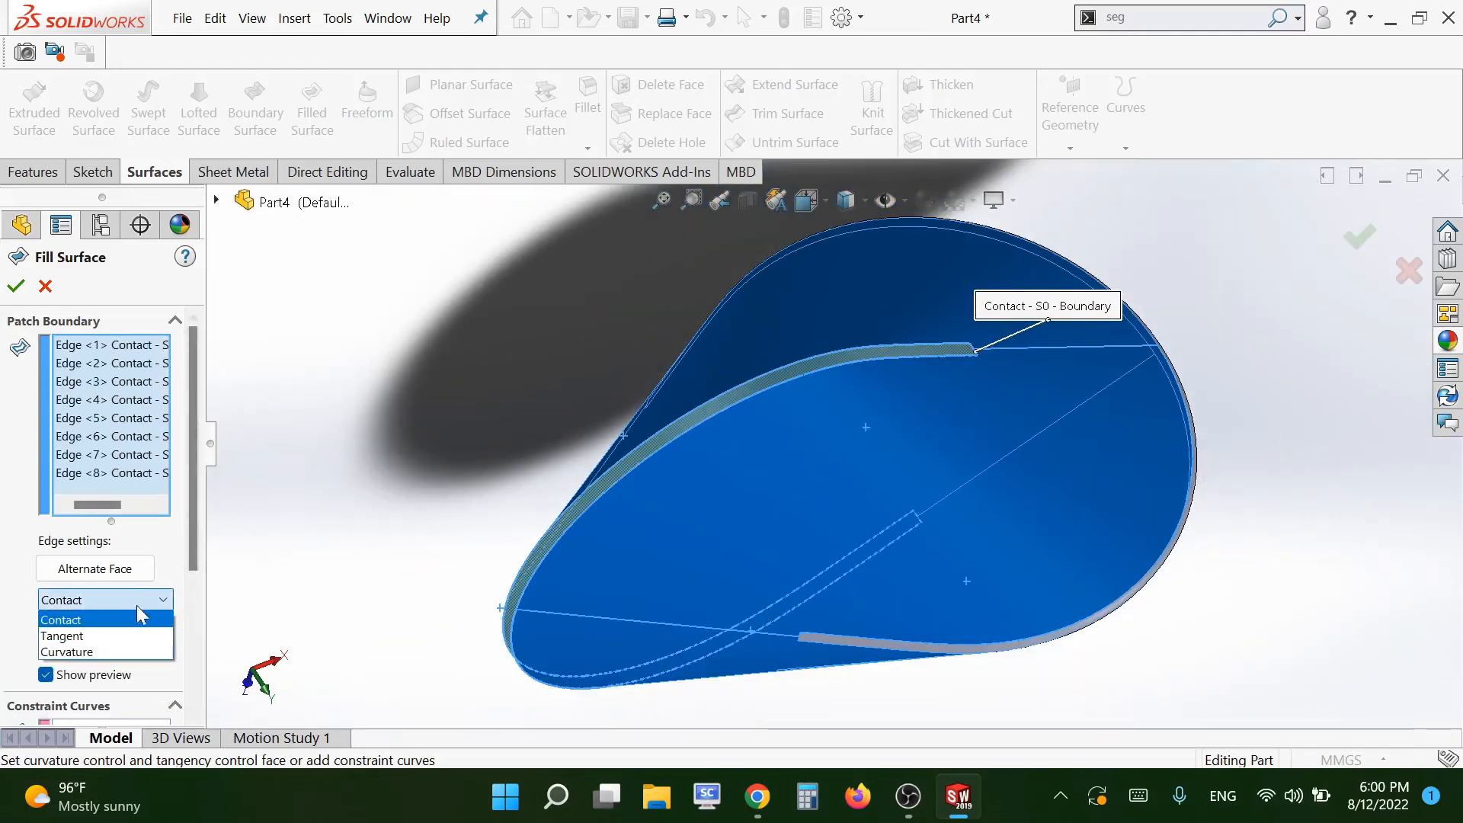
click(76, 652)
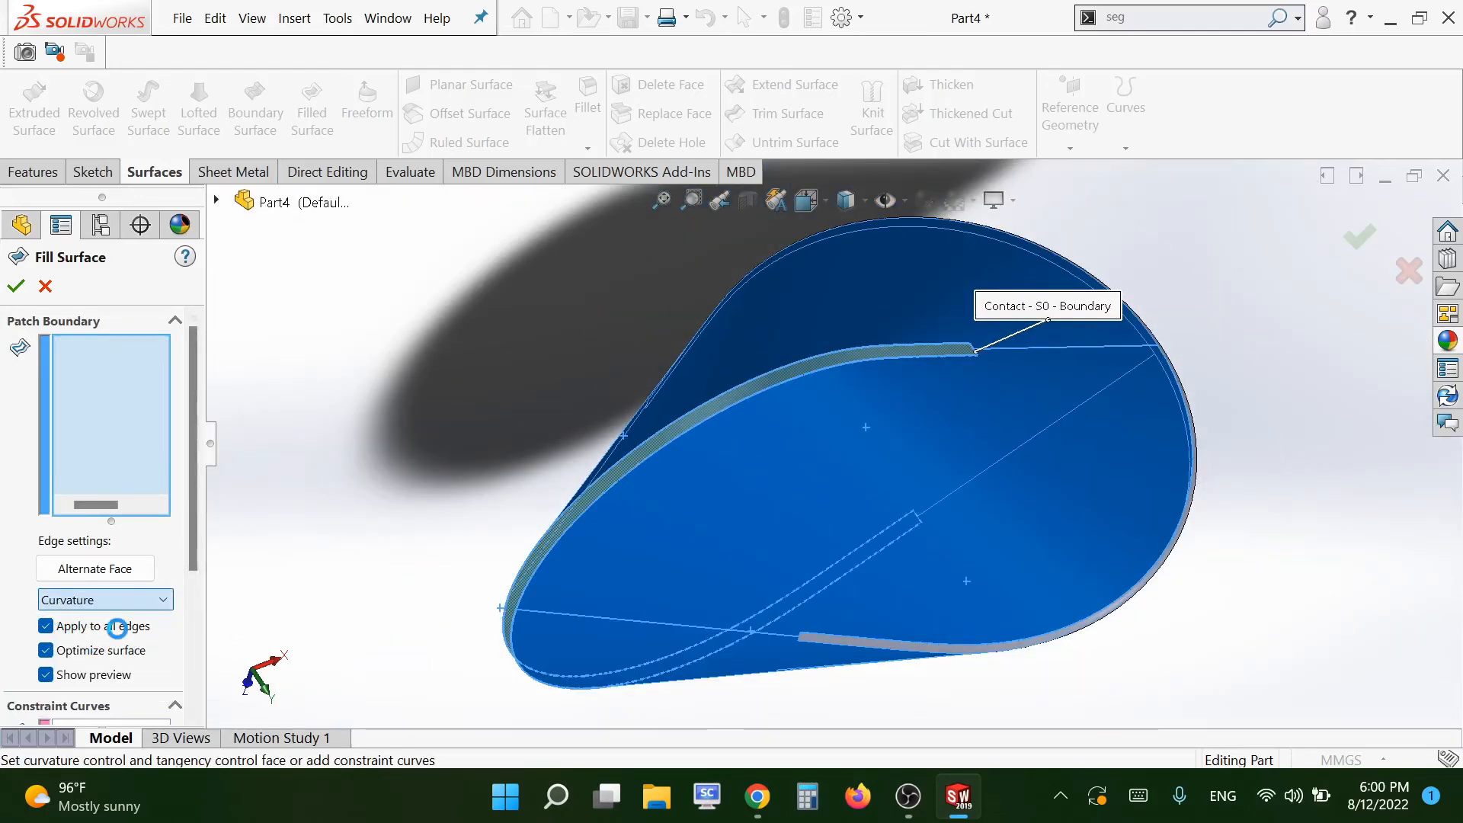
click(16, 287)
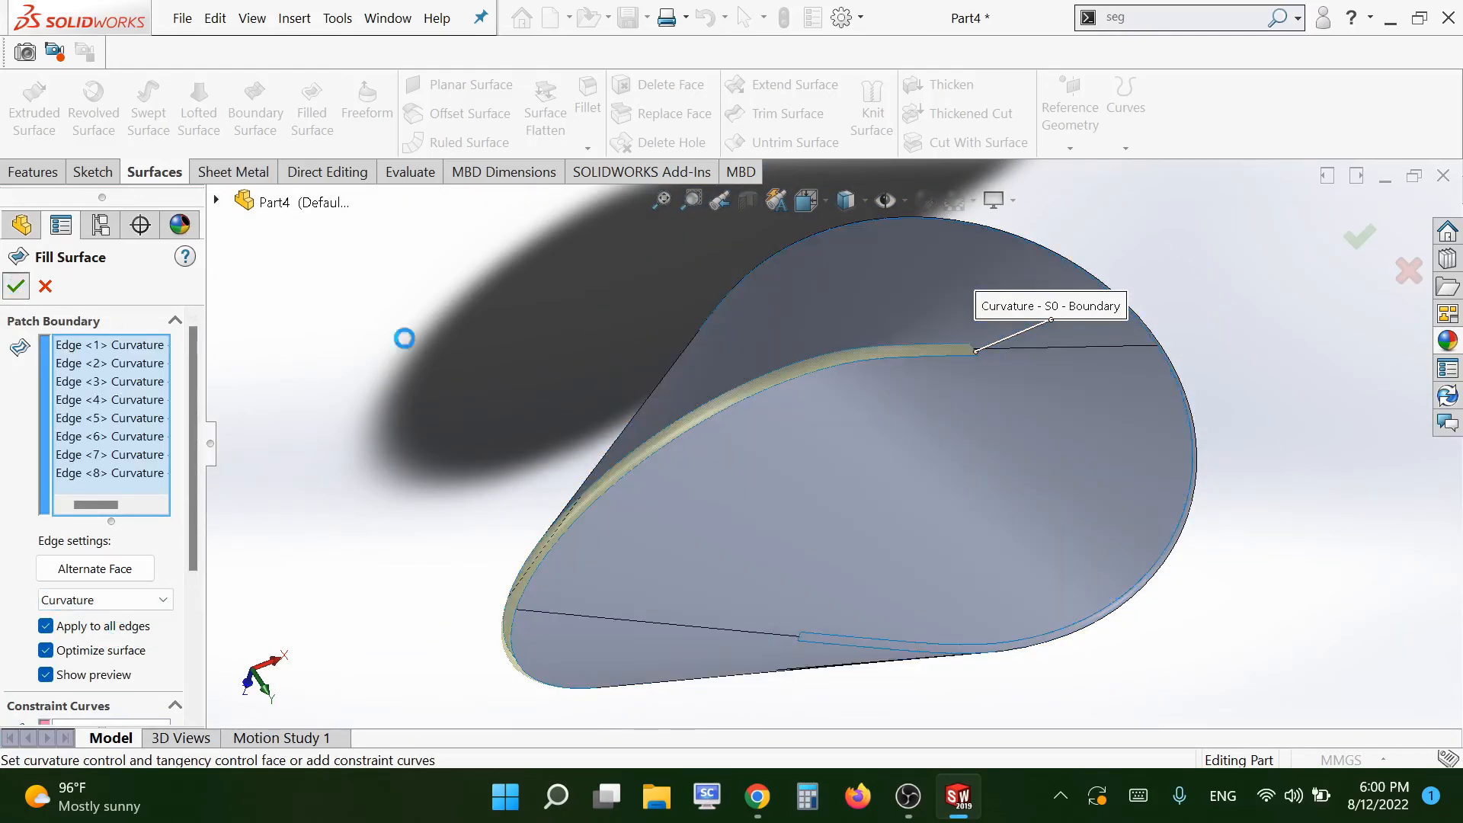
Change the display style to Shaded without edges
scroll(584, 406, up, 3)
middle_drag(584, 405, 632, 381)
click(848, 203)
click(849, 263)
mouse_move(1143, 353)
middle_down()
mouse_move(1025, 300)
mouse_move(1133, 542)
mouse_move(1114, 306)
mouse_move(1055, 451)
mouse_move(1068, 285)
mouse_move(1089, 427)
middle_up()
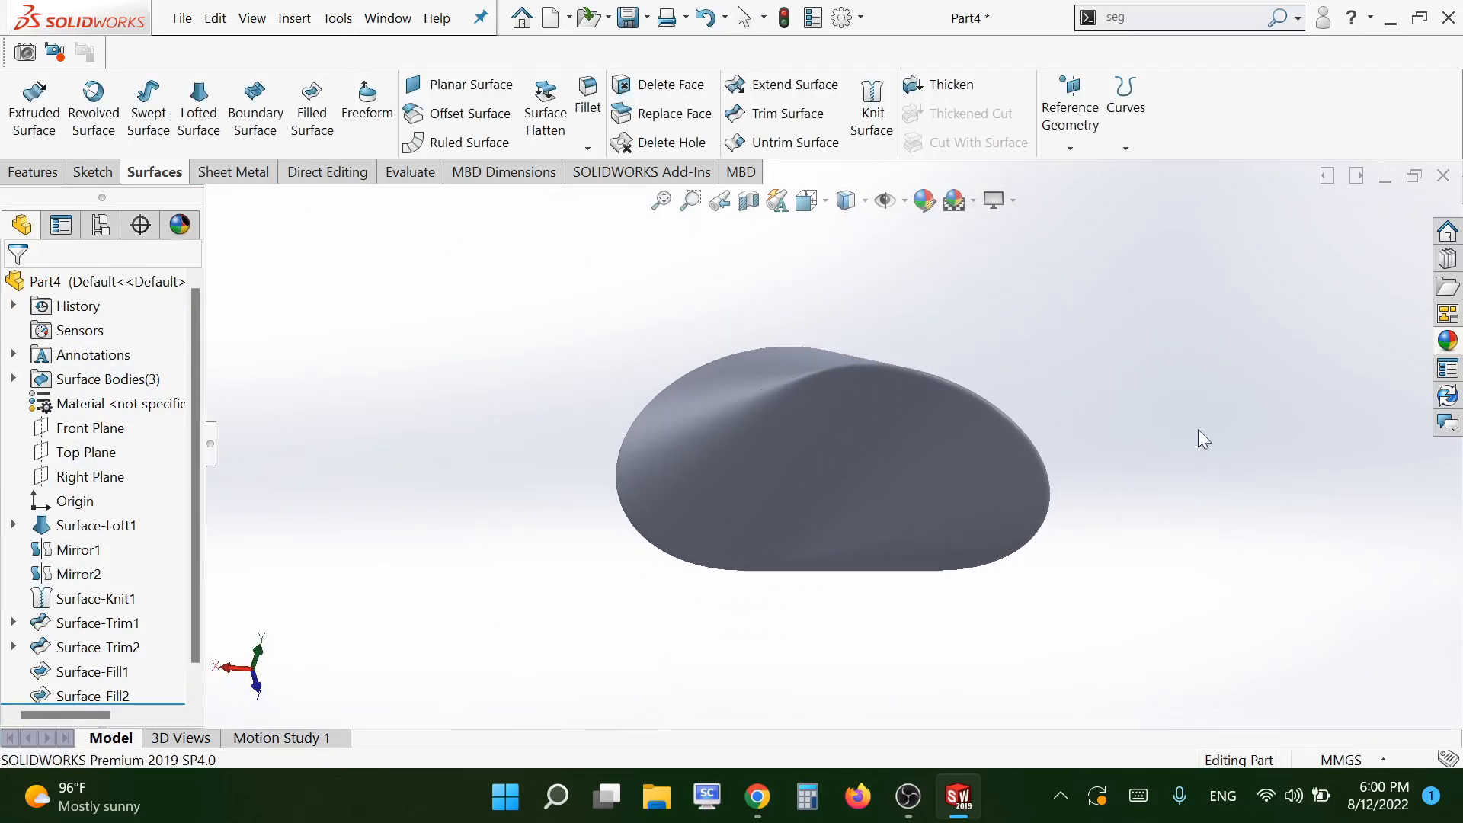
Apply the polished steel appearance from the Metal > Steel library to the entire part
click(1448, 341)
click(1101, 266)
scroll(1193, 317, up, 2)
scroll(1195, 314, up, 3)
click(1208, 313)
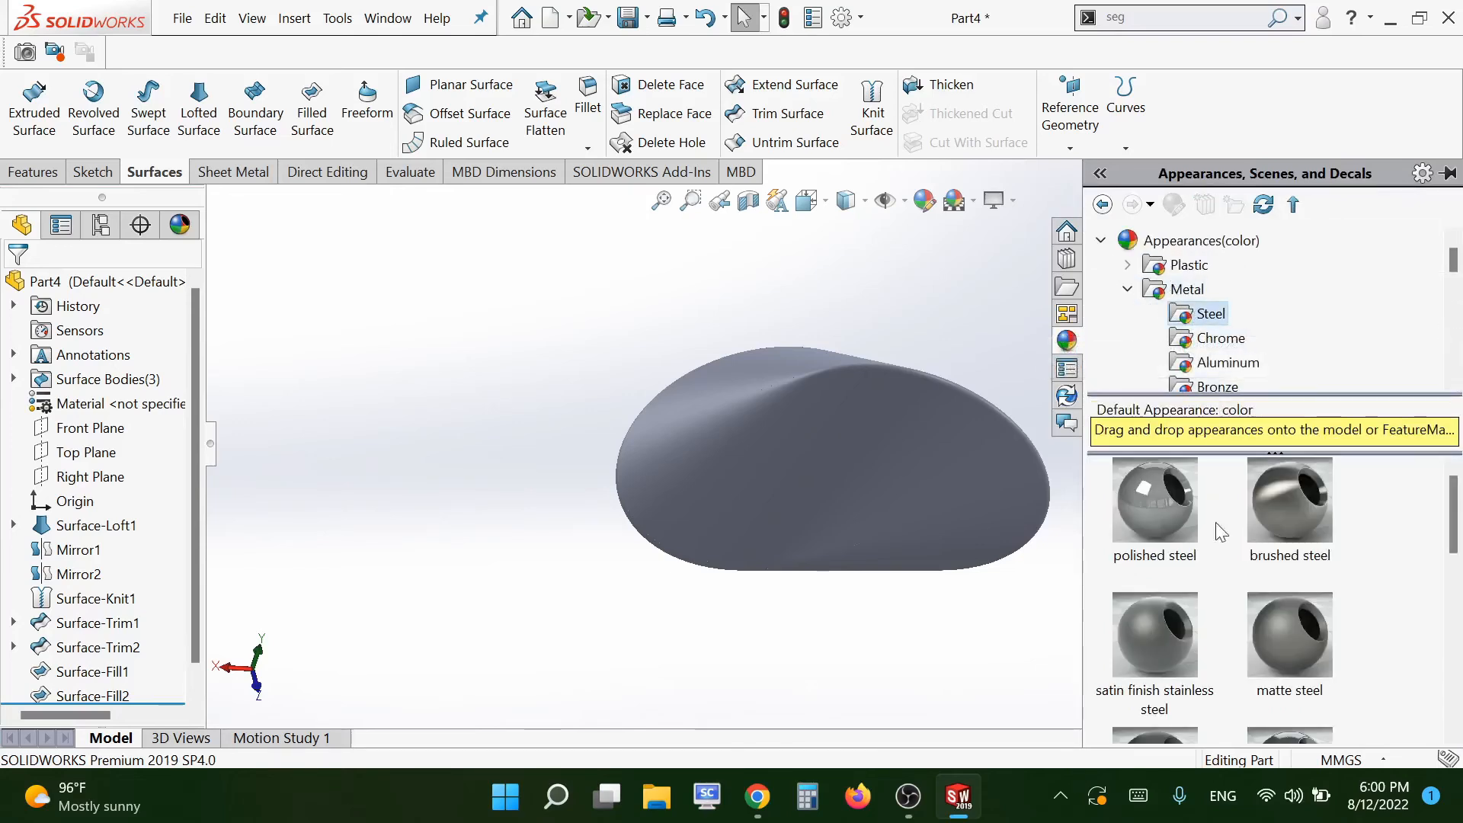
drag(1157, 522, 907, 483)
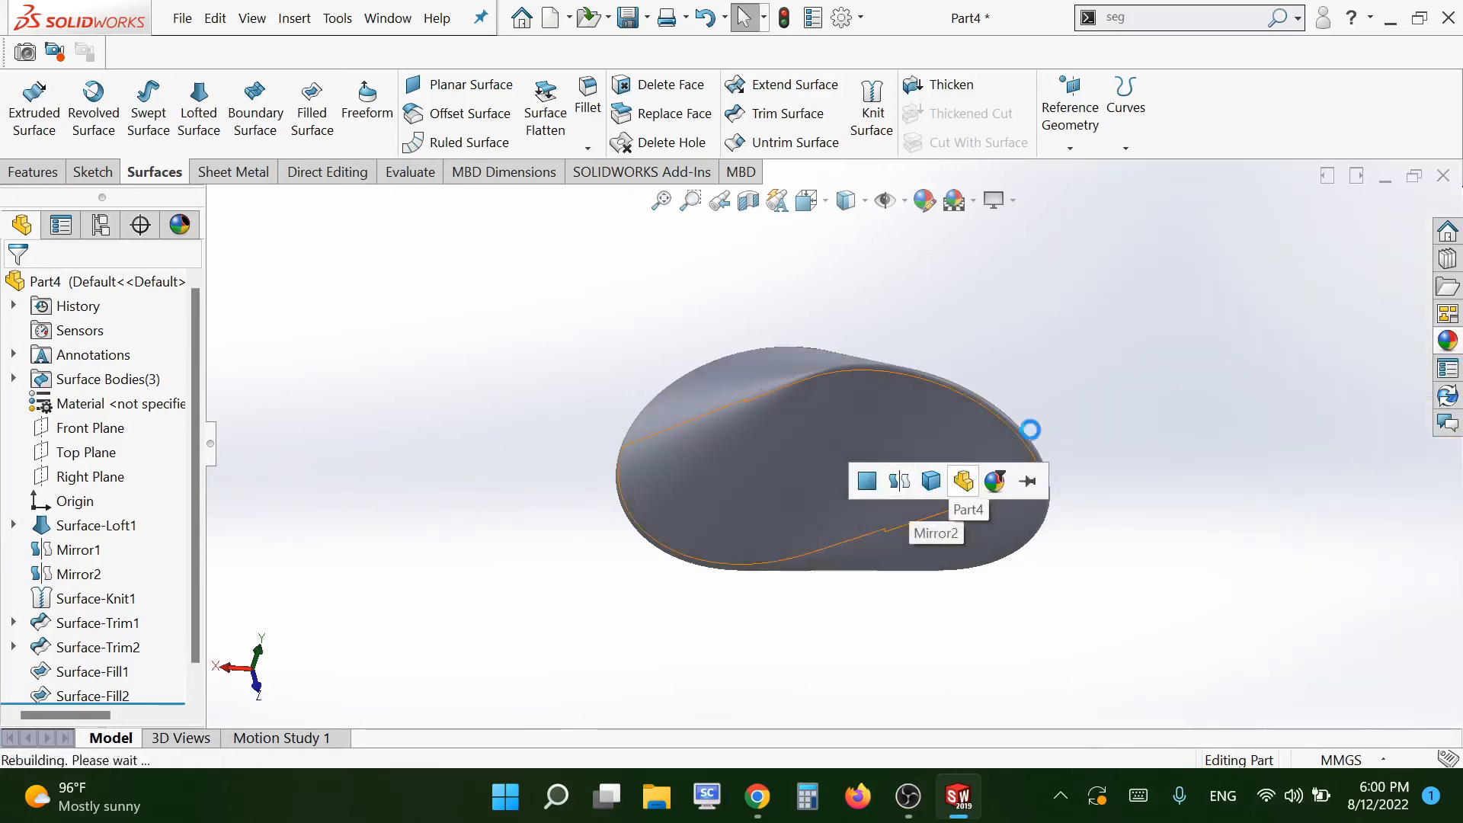
click(965, 478)
Apply the Backdrop - Studio Room 2 scene from Basic Scenes to the view
middle_drag(1052, 473, 1324, 432)
click(1448, 343)
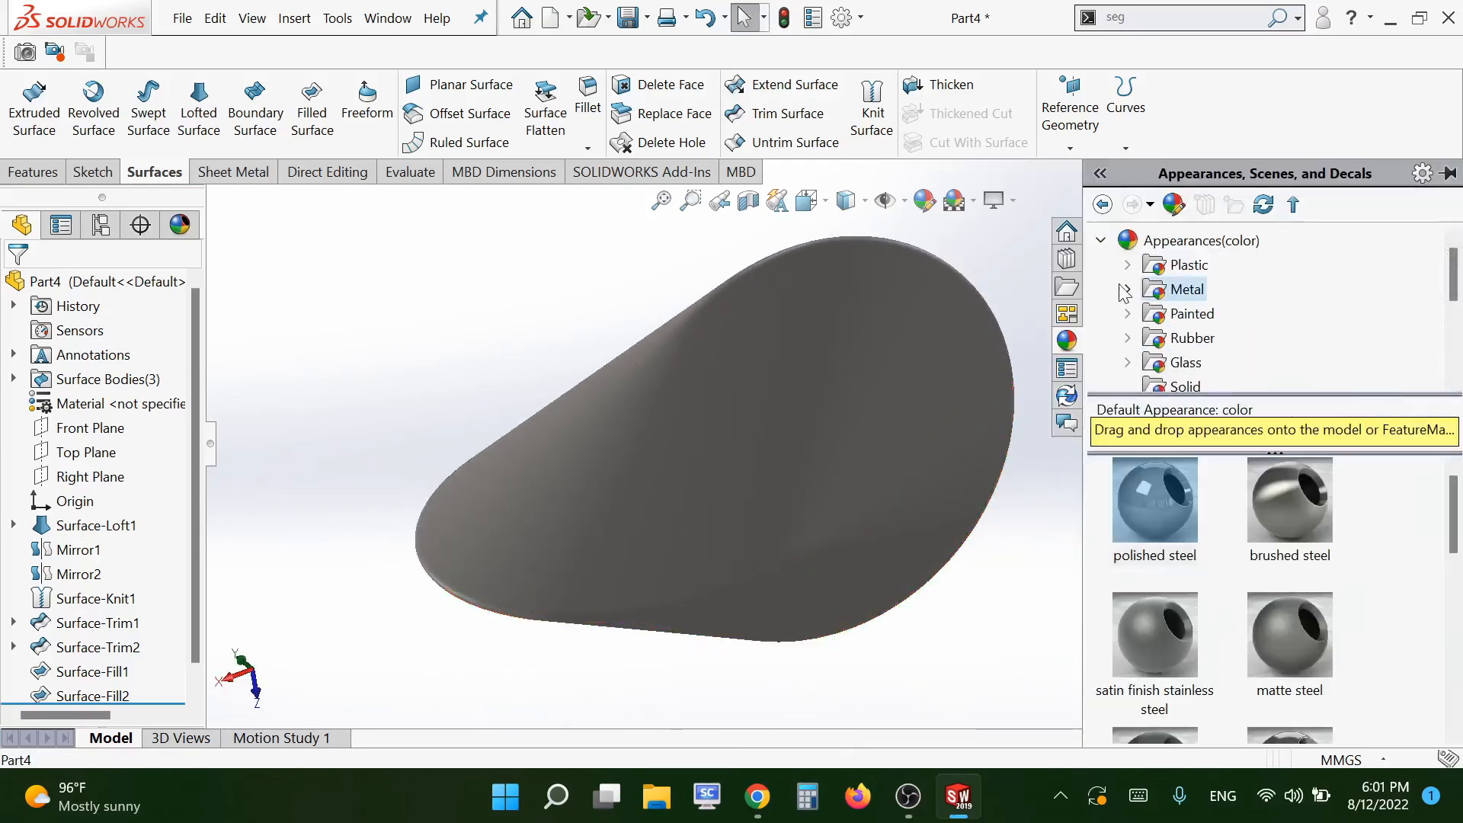
click(1207, 290)
scroll(1222, 696, down, 5)
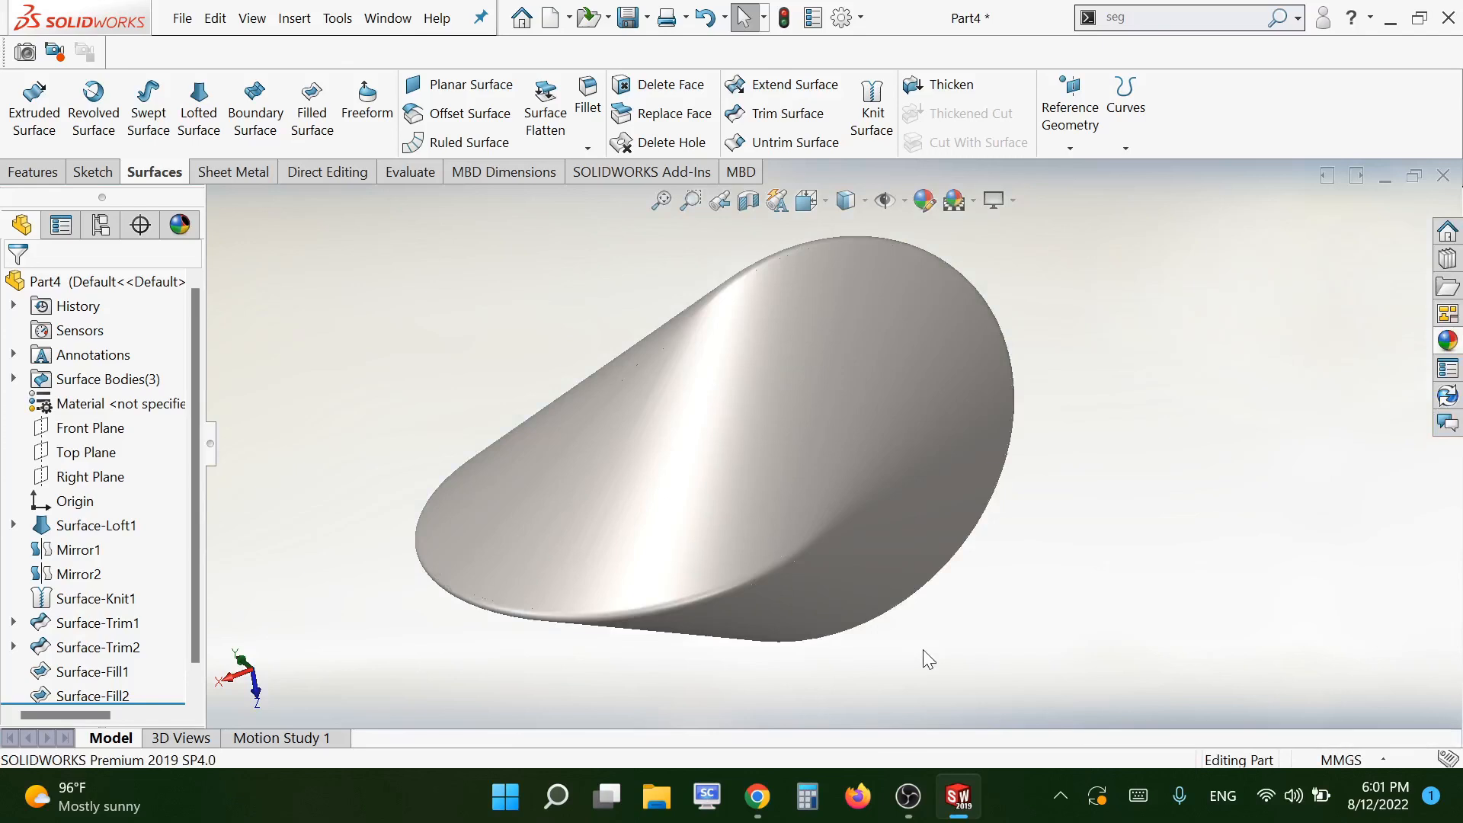
Edit the current scene to set its background to None, and accept the change
middle_drag(924, 653, 393, 525)
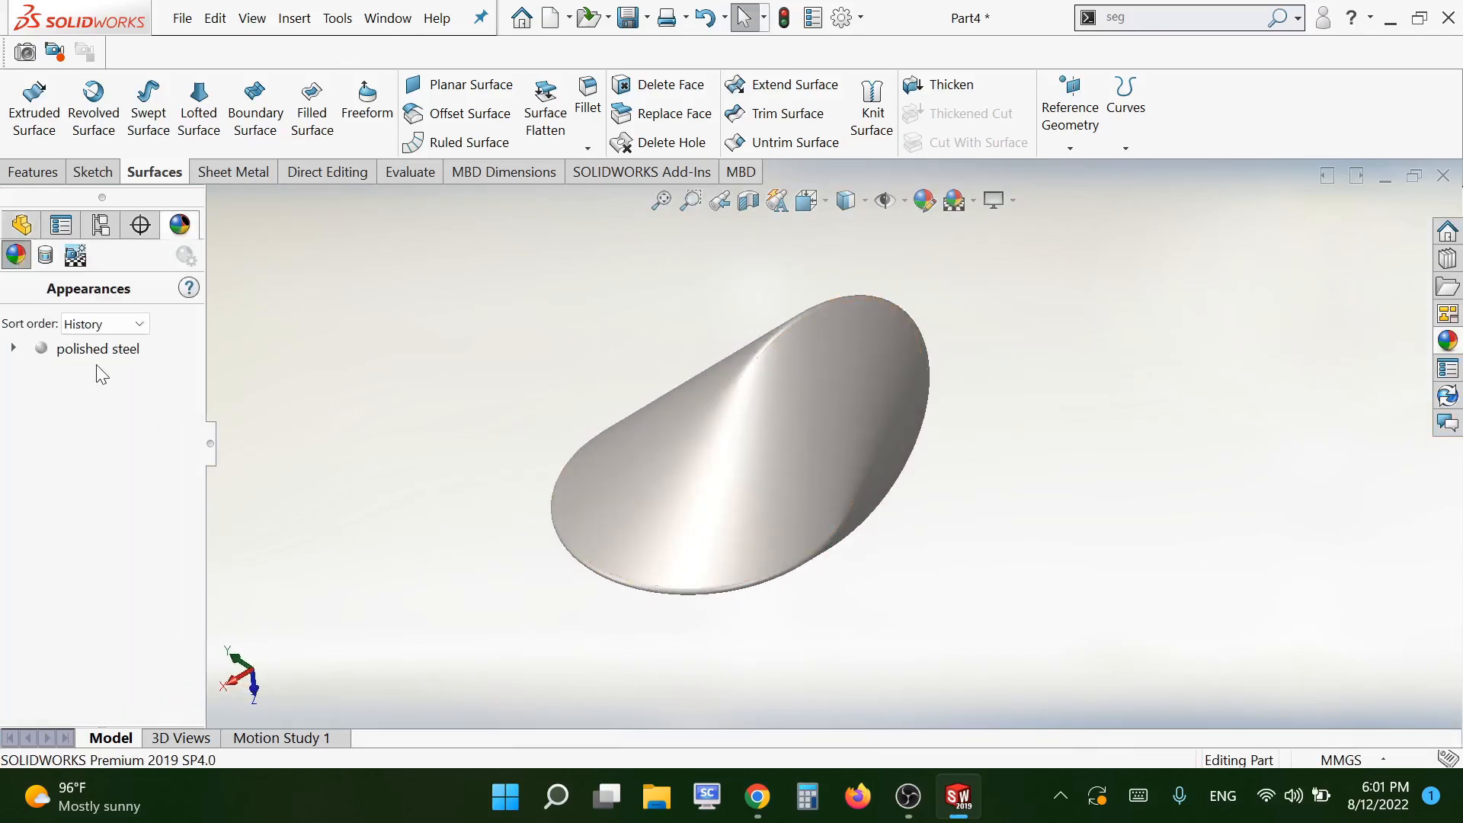
click(74, 256)
right_click(73, 327)
click(115, 343)
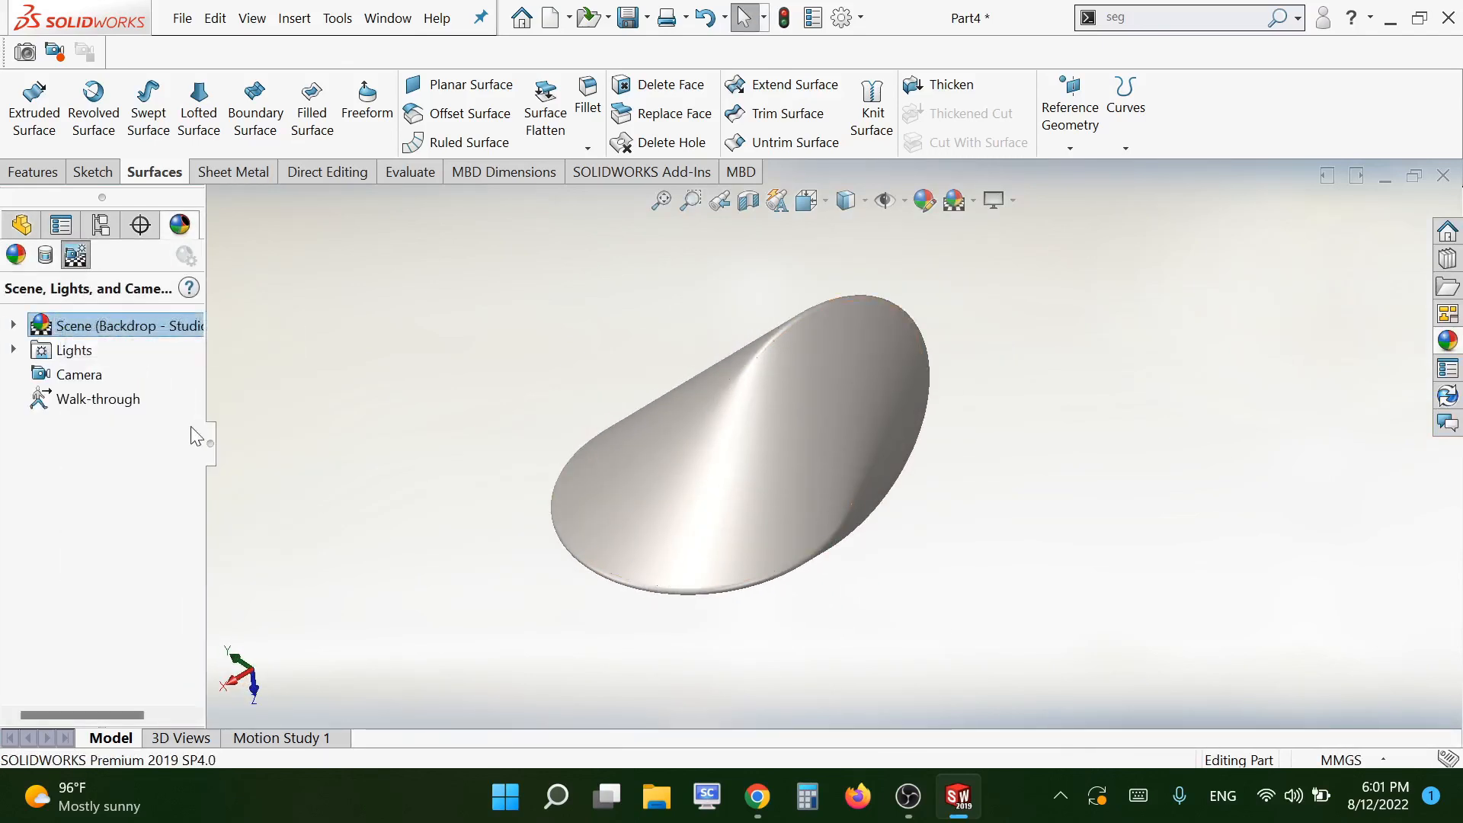
click(144, 387)
click(61, 404)
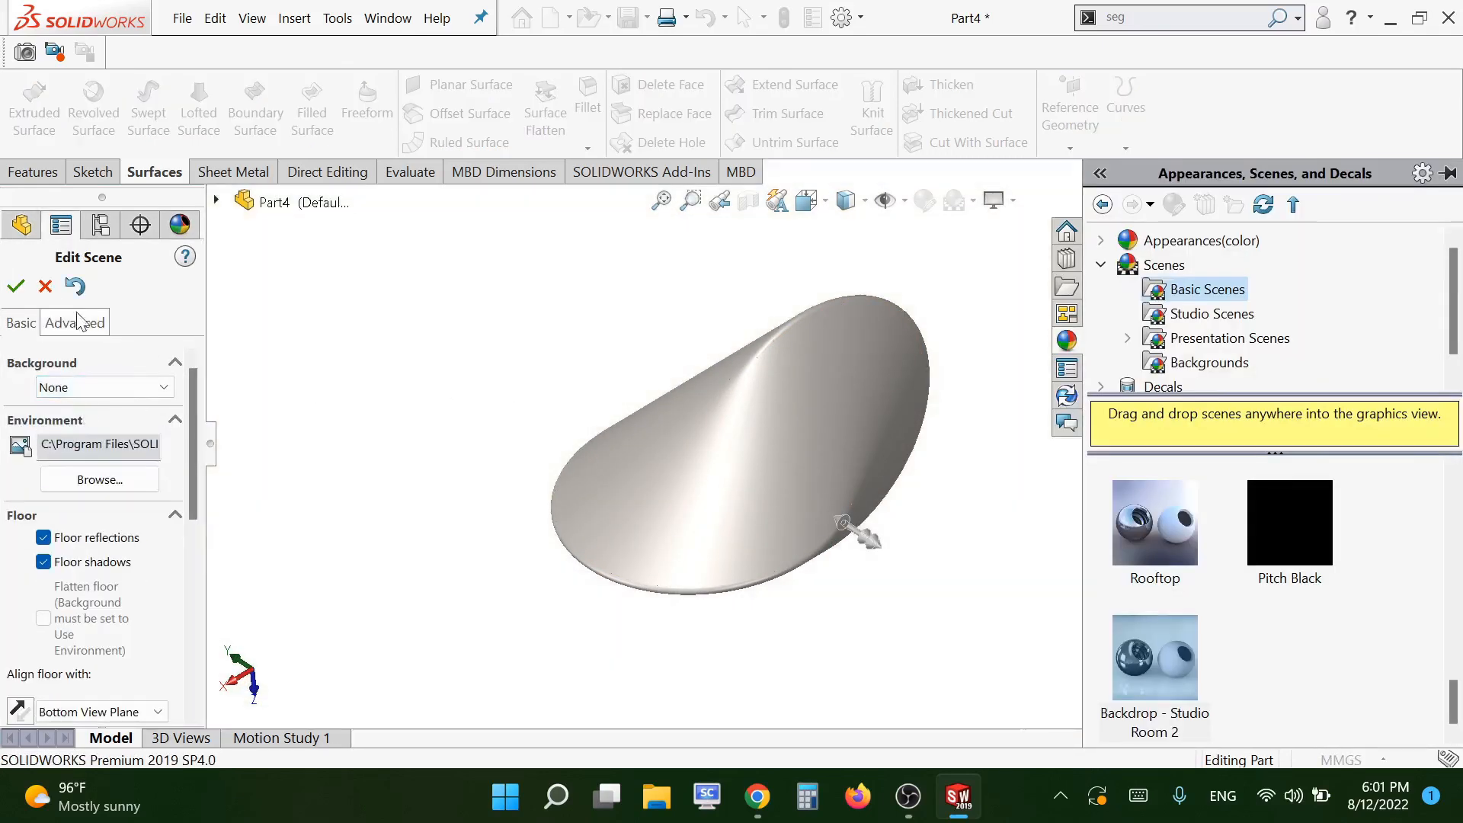
click(15, 287)
click(457, 344)
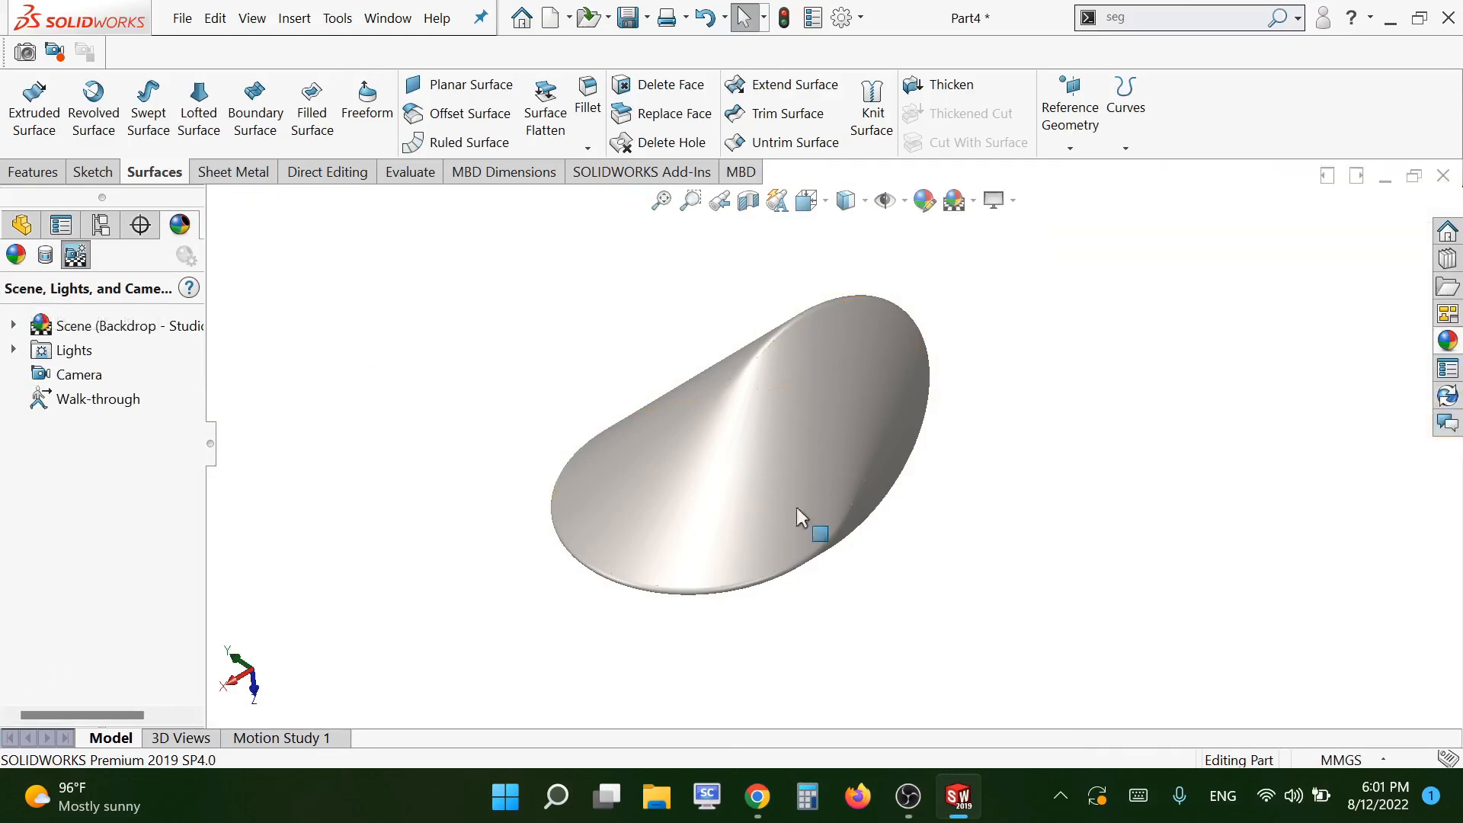
Hide the command ribbon and collapse the side pane to present the finished surface in an enlarged view
scroll(898, 583, up, 1)
scroll(597, 434, down, 2)
middle_drag(596, 434, 602, 279)
scroll(601, 279, down, 1)
right_click(1187, 164)
click(1014, 118)
middle_drag(1244, 356, 1224, 332)
click(211, 399)
scroll(1128, 474, up, 1)
middle_drag(1211, 425, 871, 386)
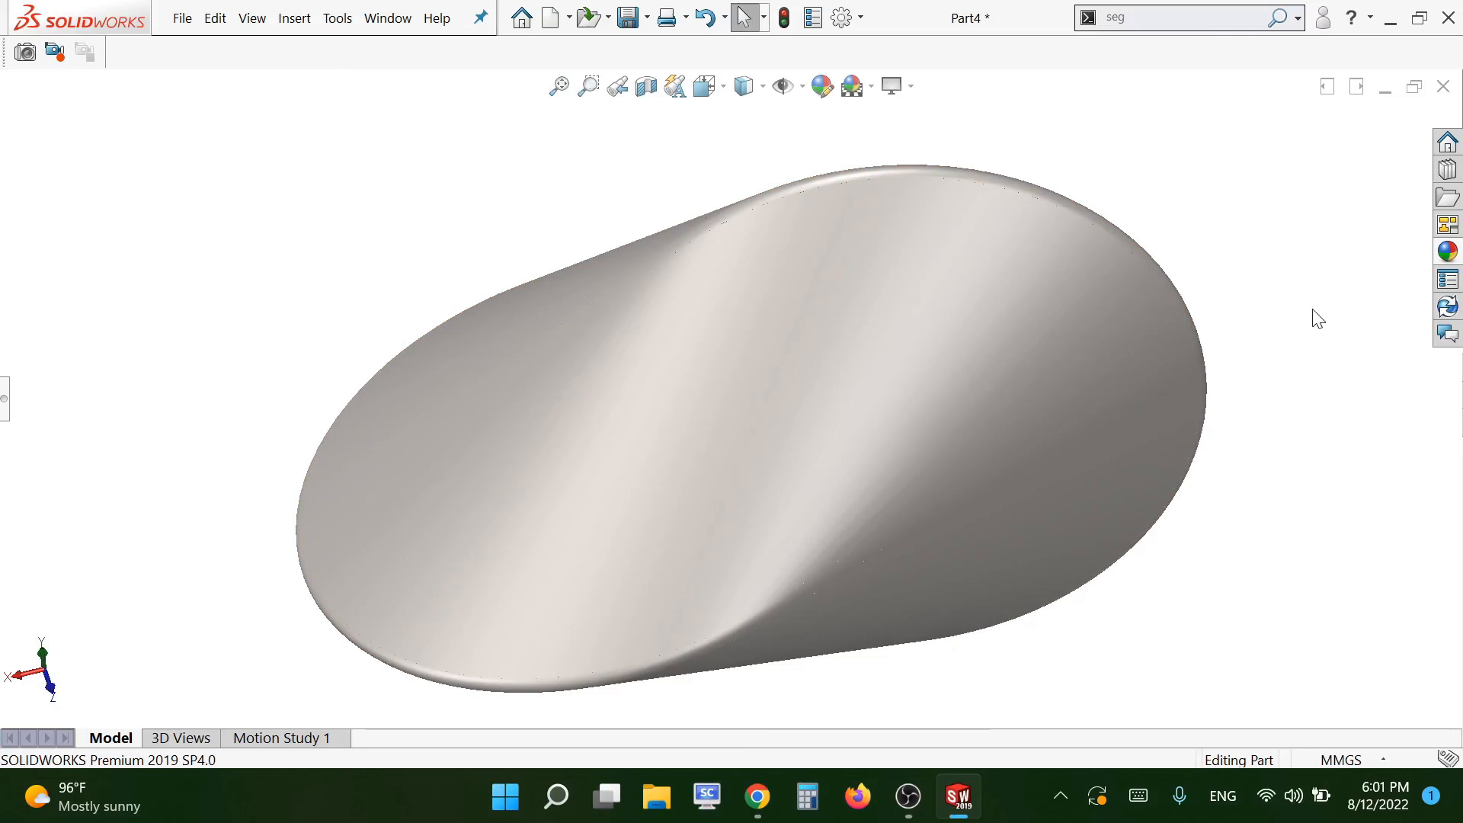